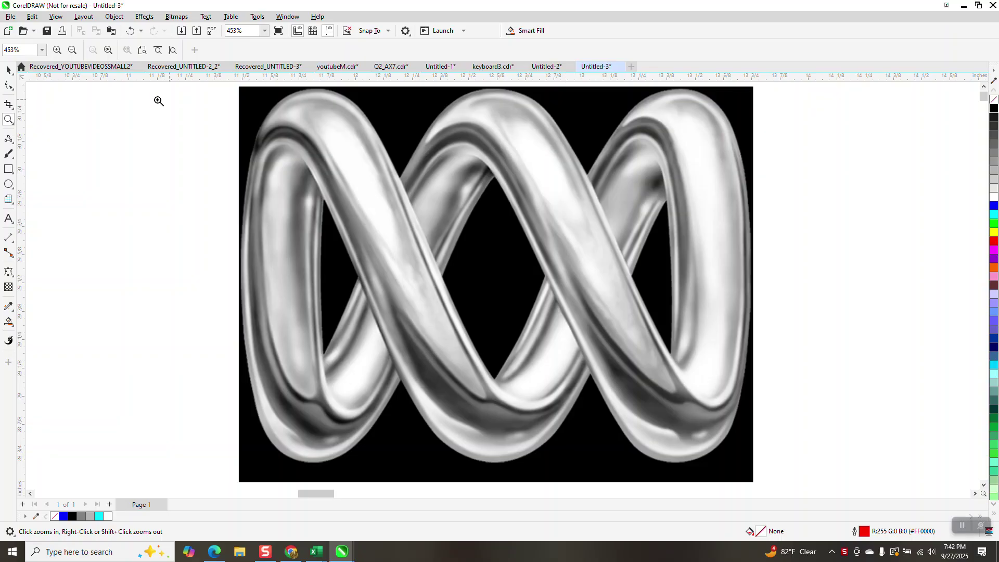
Move the chrome coil bitmap up and to the left, and place a duplicate 5 inches to its right
left_click(11, 16)
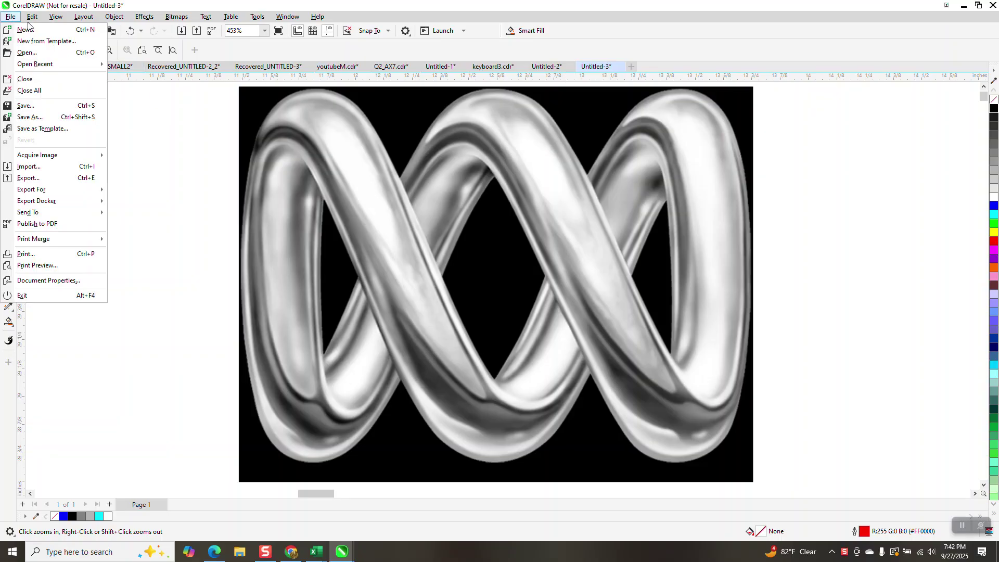
left_click(386, 116)
left_click(9, 69)
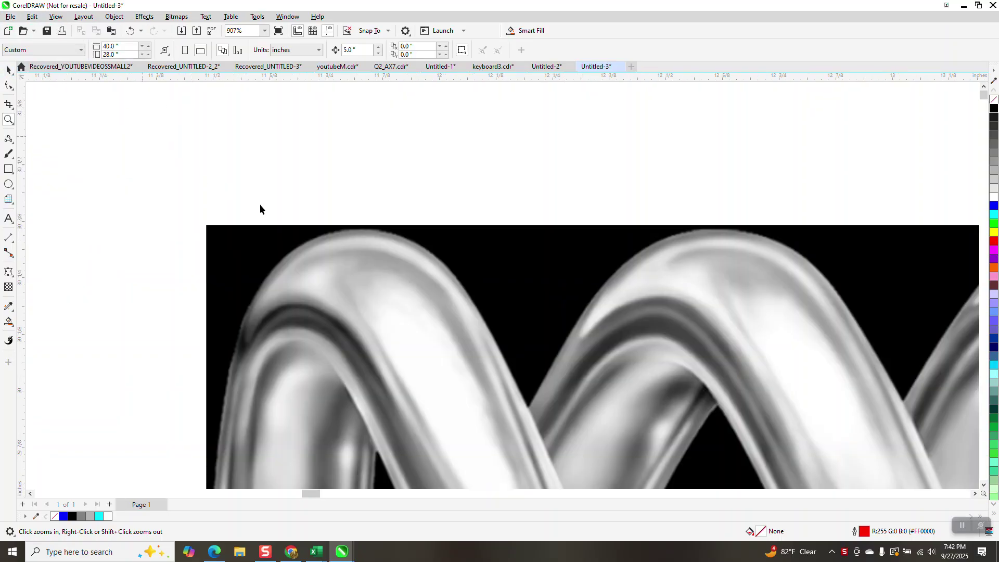
left_click(302, 232)
scroll(392, 271, "down", 4)
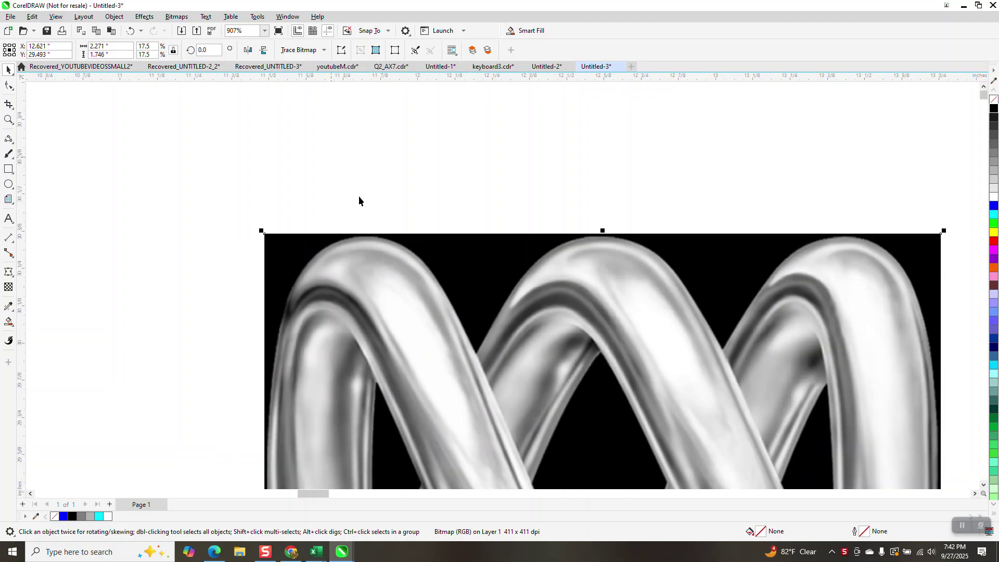
left_click_drag(449, 294, 320, 192)
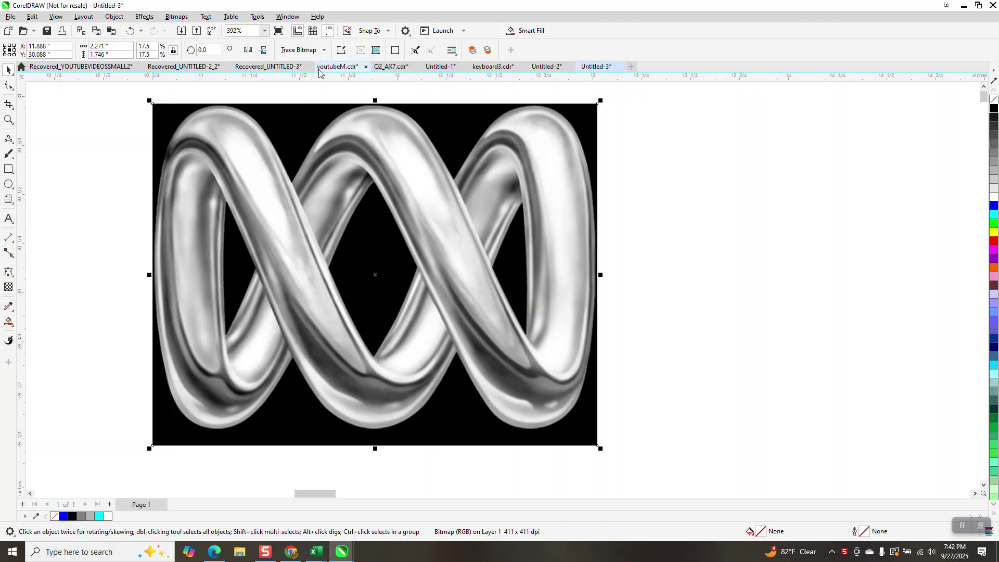
key("ctrl+d")
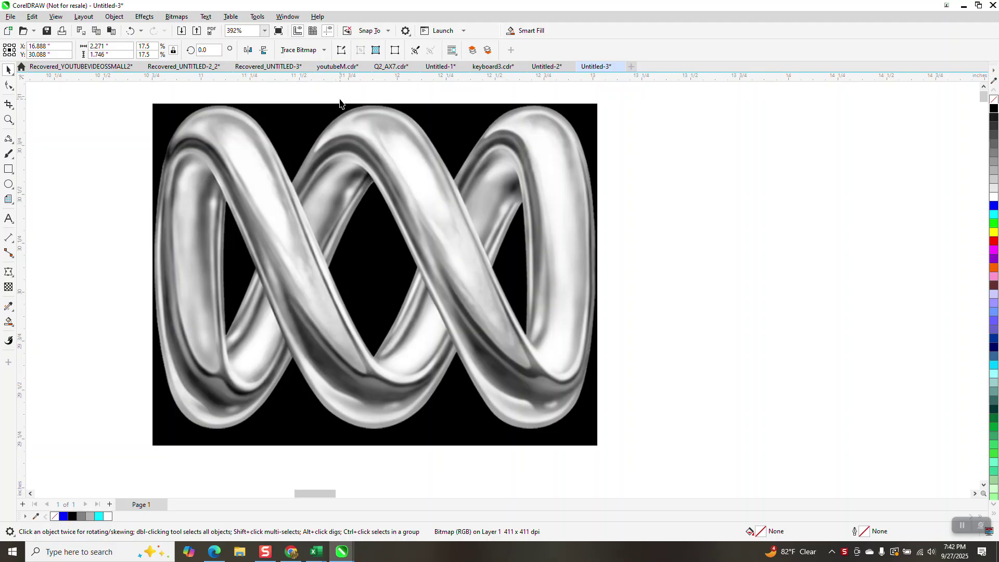
scroll(353, 100, "down", 3)
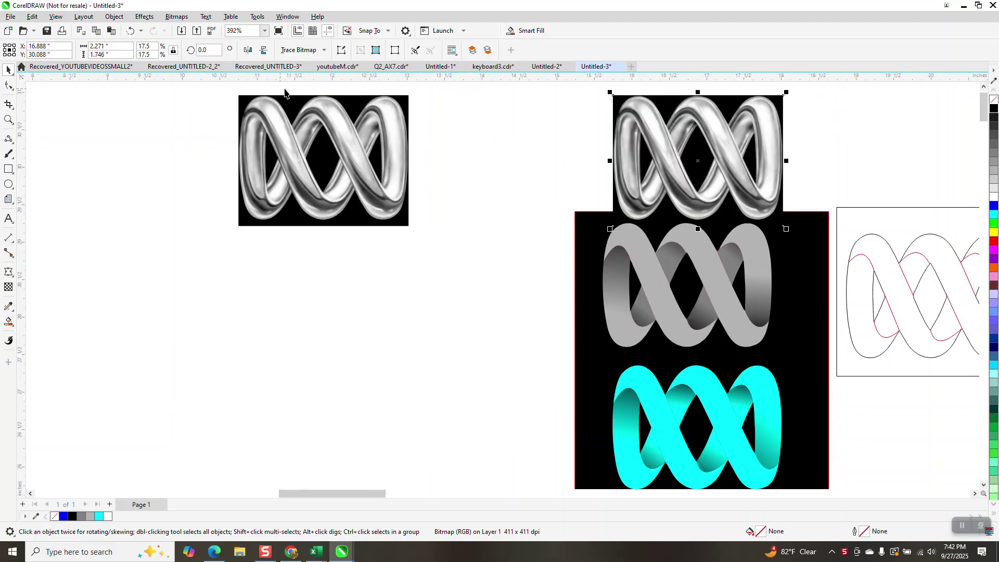
Trace the left coil bitmap with the Clipart outline trace and move the traced result 5 inches straight down
left_click(345, 126)
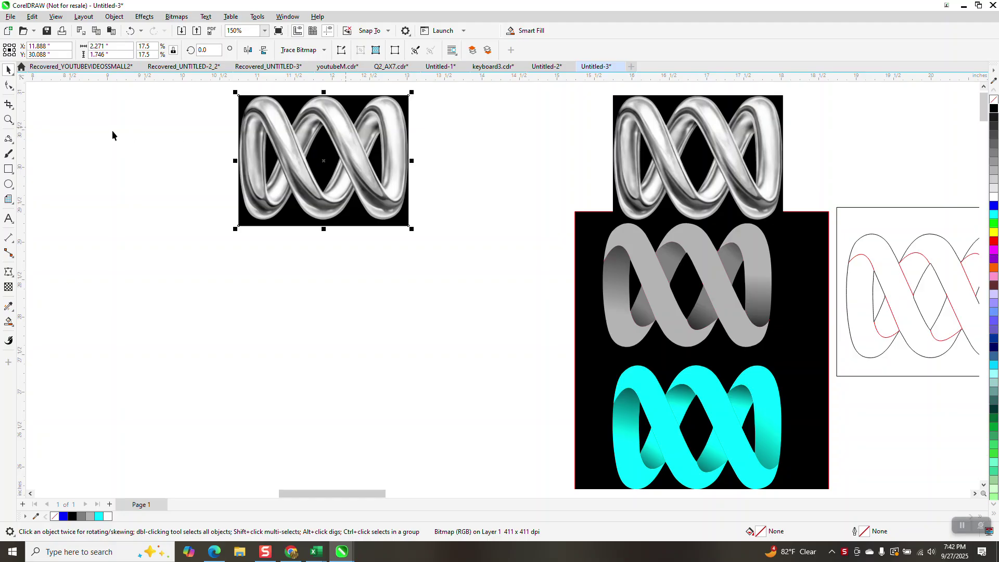
left_click(323, 50)
mouse_move(334, 87)
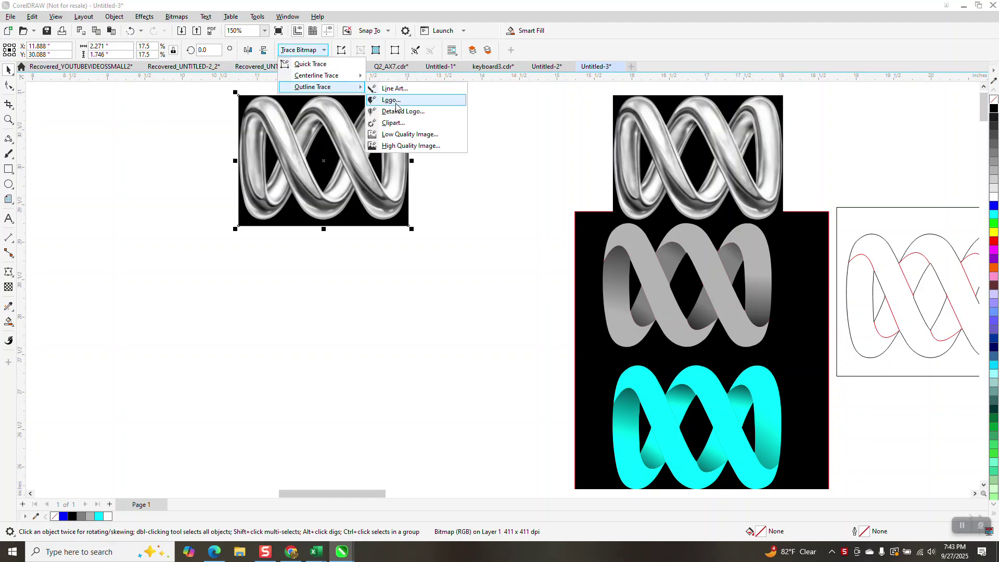
left_click(396, 123)
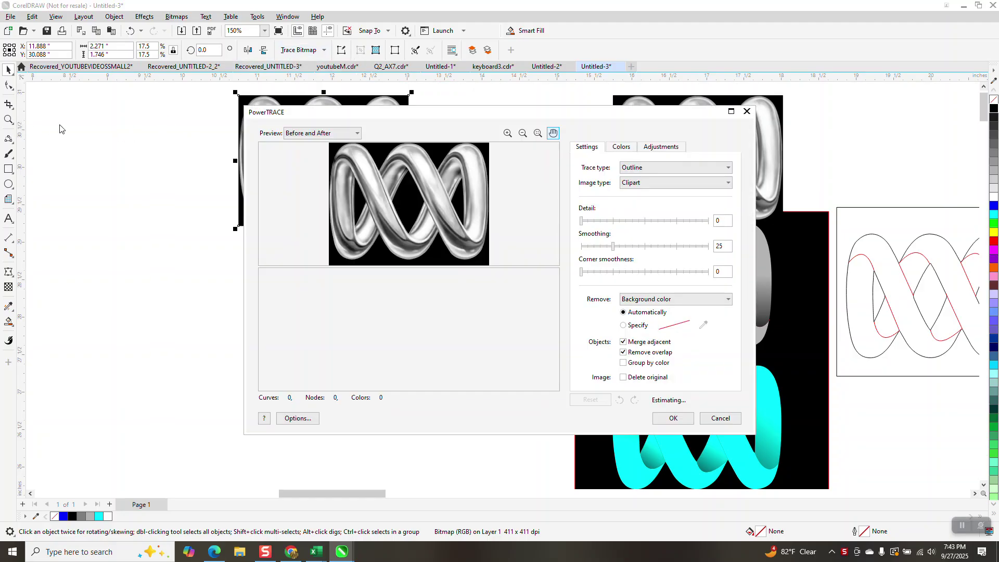
left_click(676, 420)
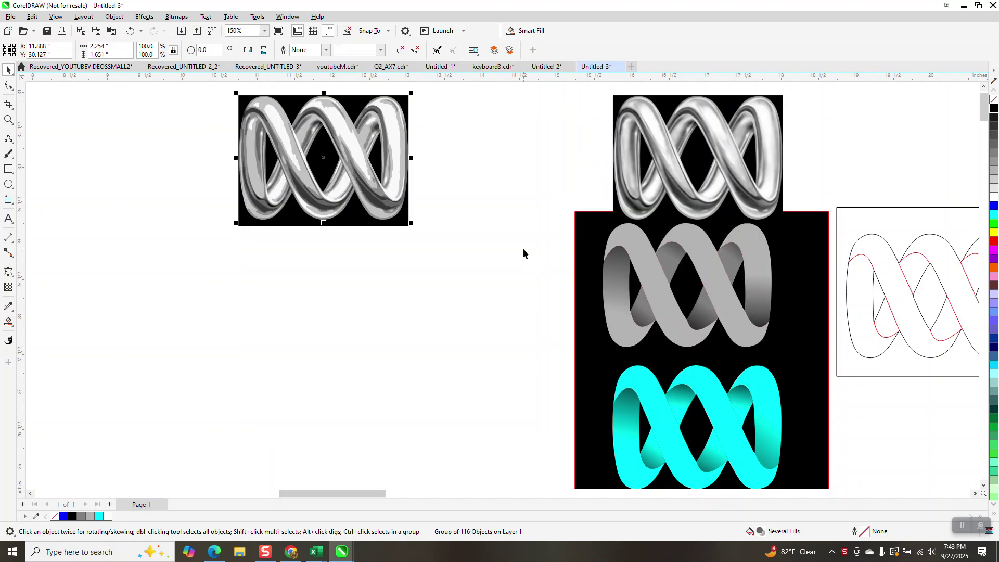
key("Down")
scroll(481, 246, "down", 1)
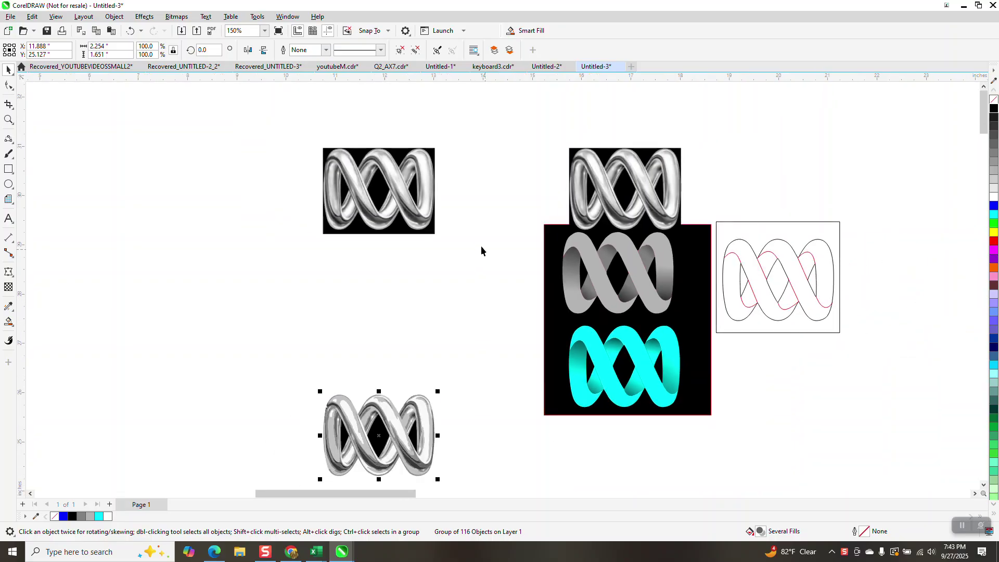
Inspect the traced coil up close and ungroup it into separate objects
left_click(8, 119)
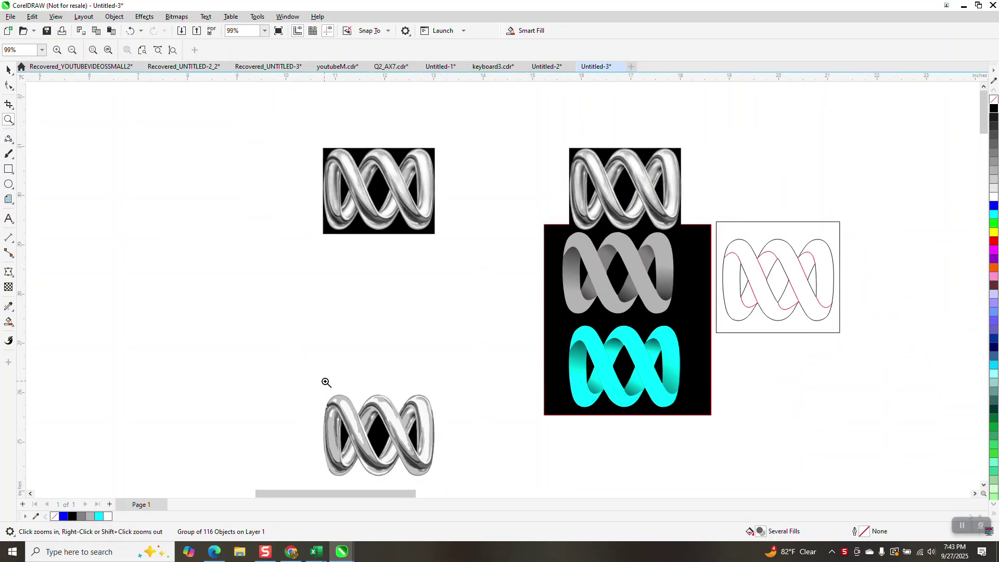
left_click_drag(477, 488, 328, 388)
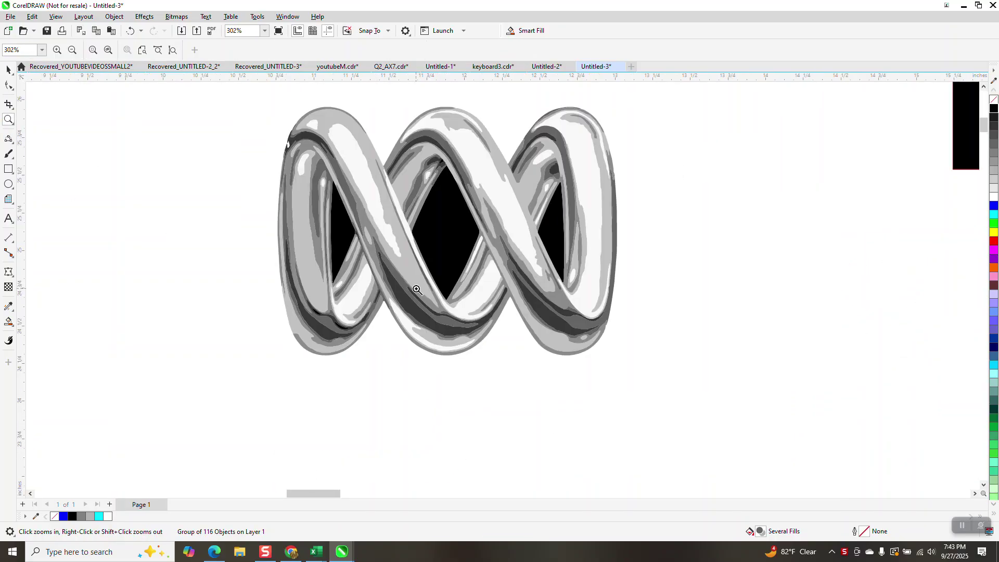
scroll(269, 242, "down", 2)
left_click(9, 69)
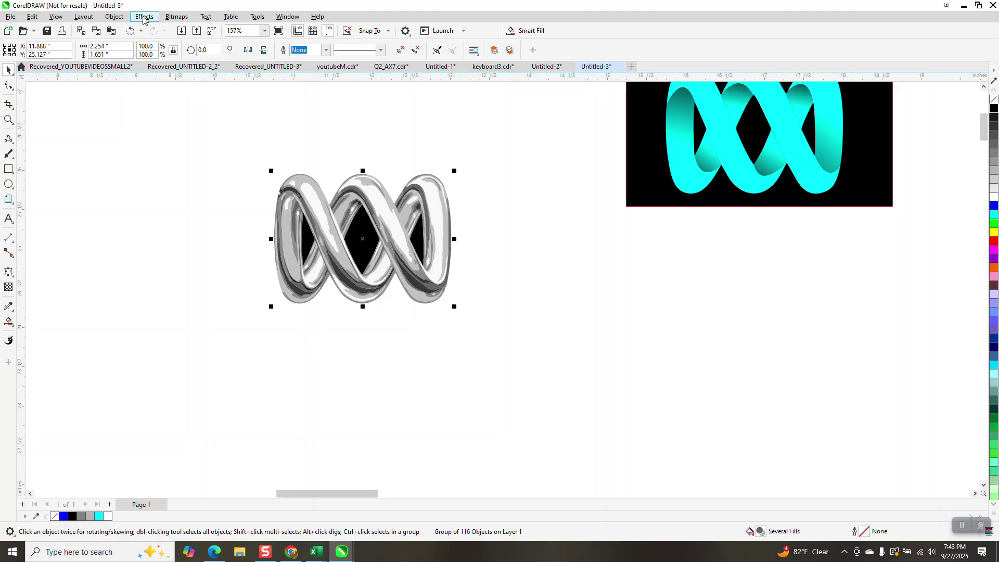
left_click(114, 16)
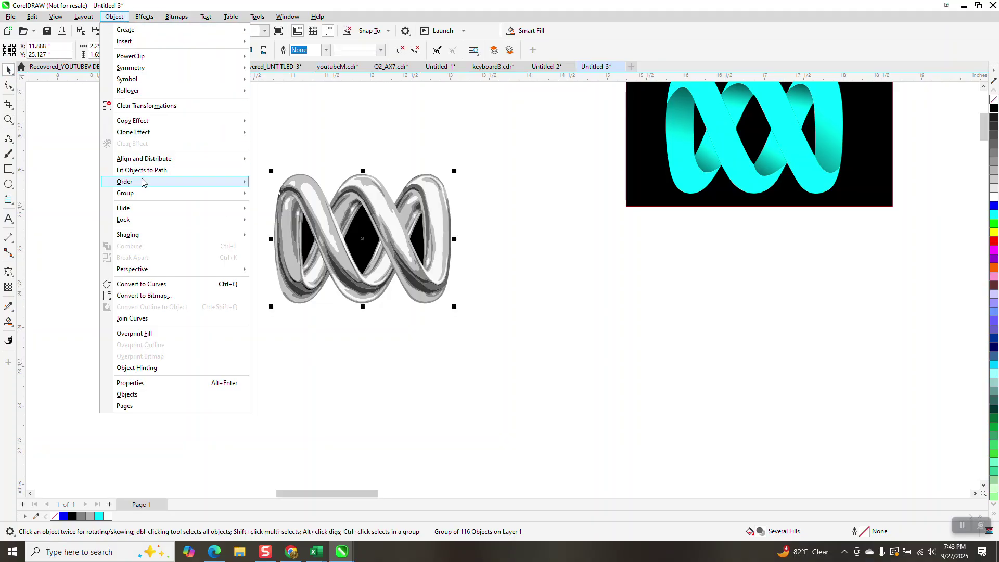
mouse_move(229, 193)
left_click(275, 217)
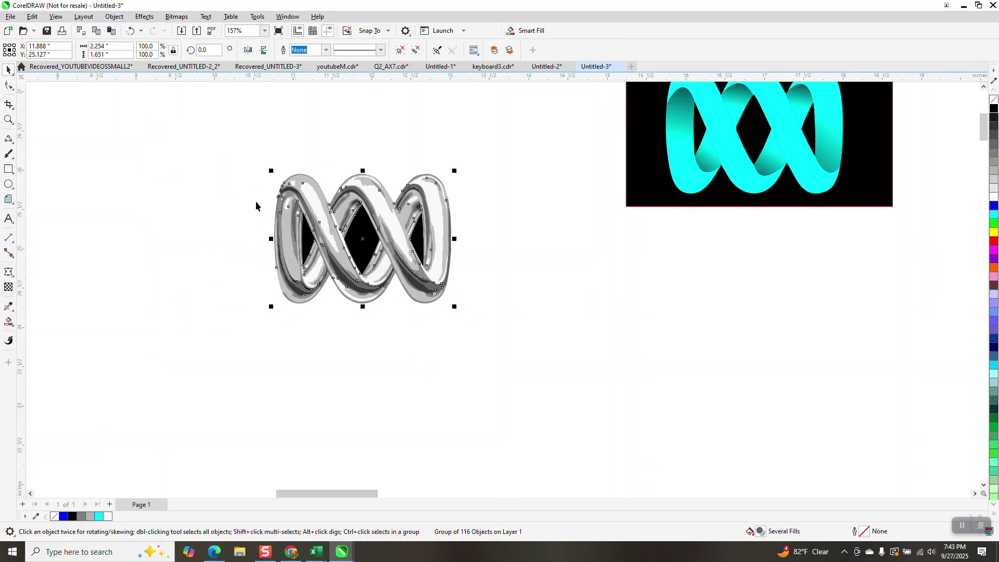
Delete the three black shapes filling the openings of the traced coil
left_click(311, 240)
left_click(311, 239)
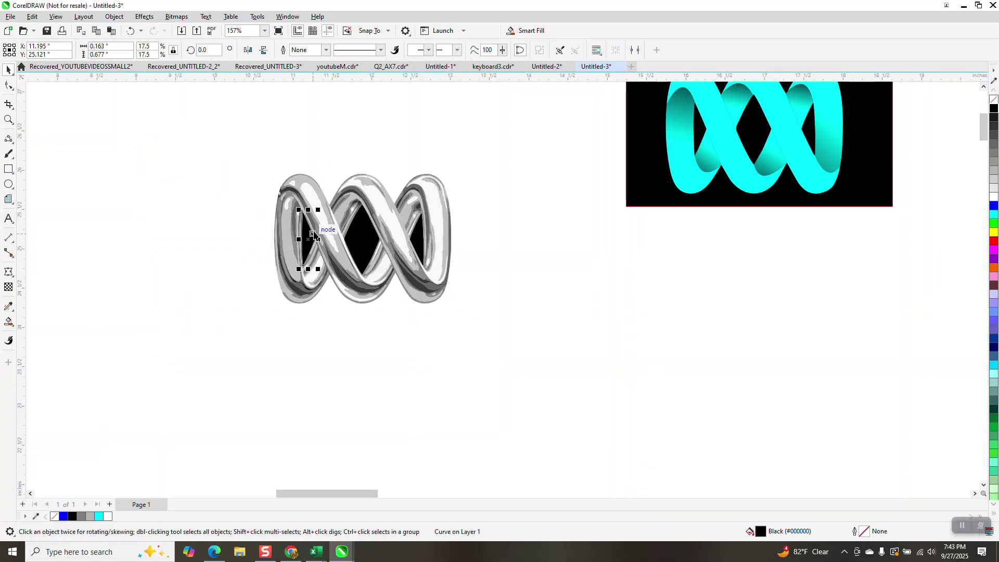
key("Delete")
left_click(358, 235)
key("Delete")
left_click(421, 245)
key("Delete")
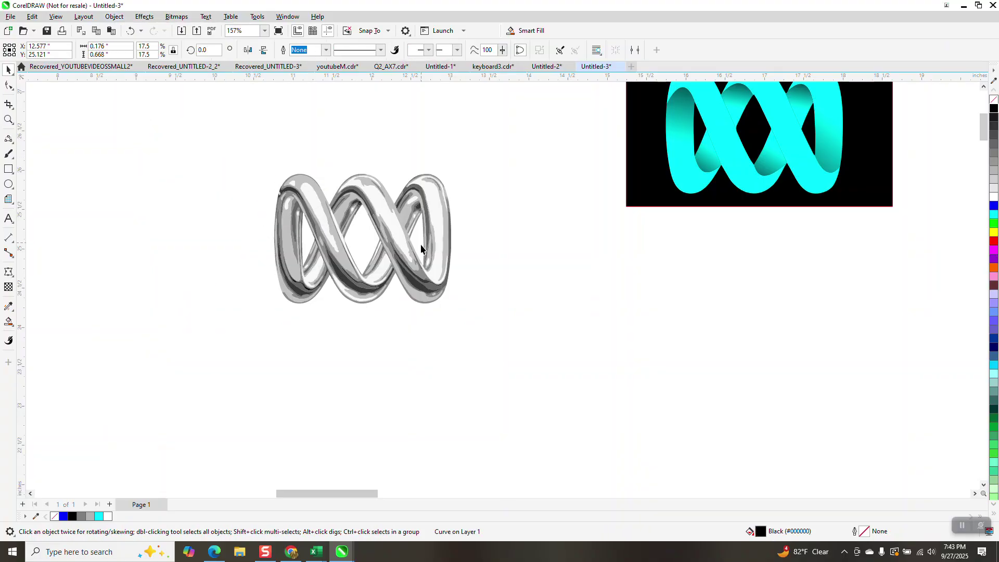
Draw a rectangle about 3.68 by 2.19 inches around the traced coil and fill it yellow
left_click(10, 170)
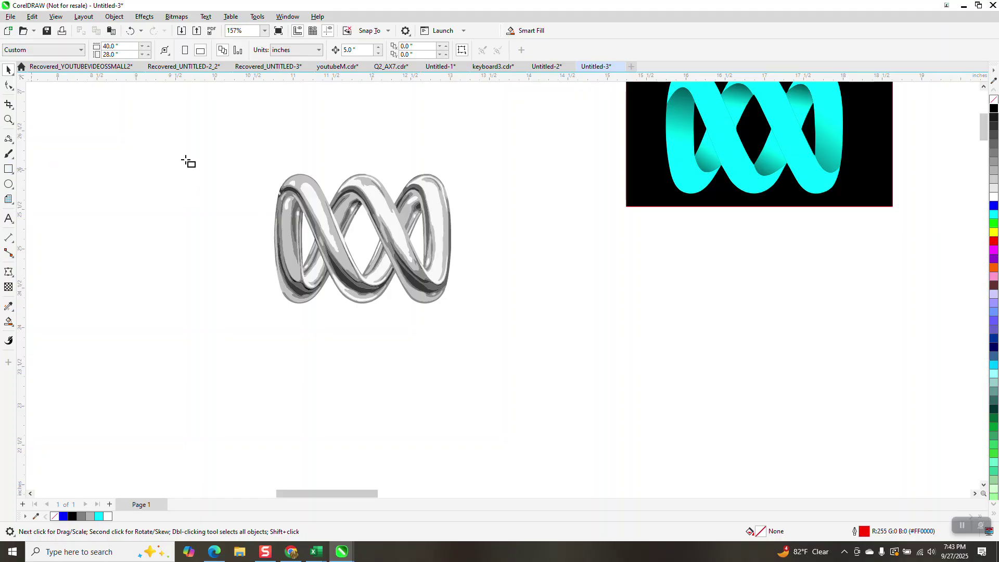
left_click_drag(222, 150, 511, 322)
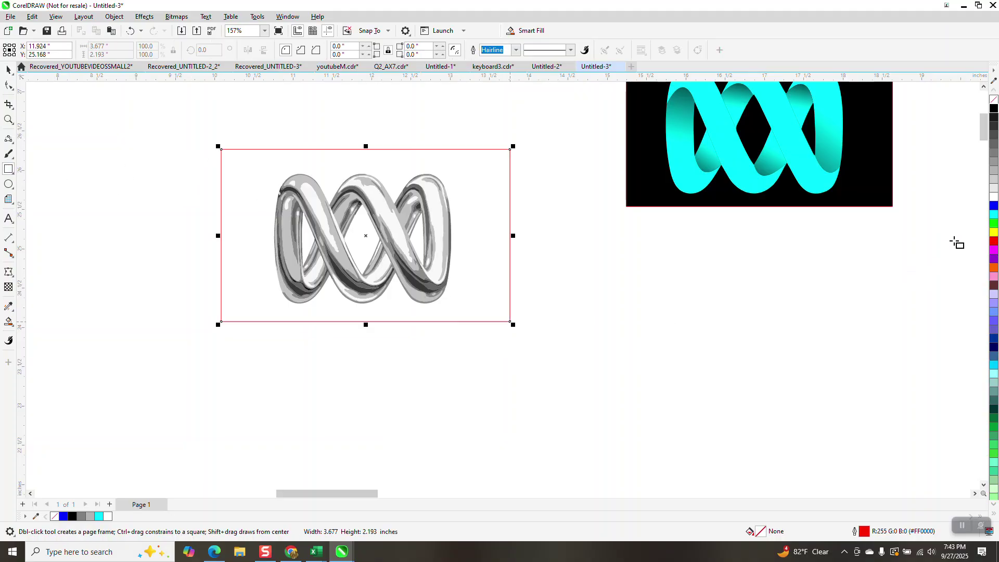
left_click(993, 233)
Send the yellow rectangle to the back of the page to check the coil's openings, and delete the rectangle
left_click(114, 16)
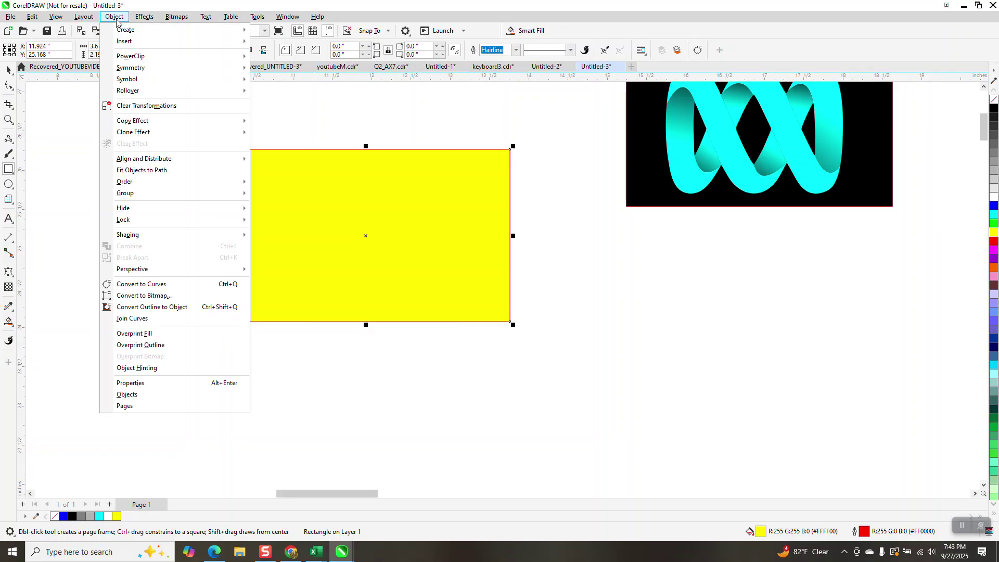
mouse_move(137, 182)
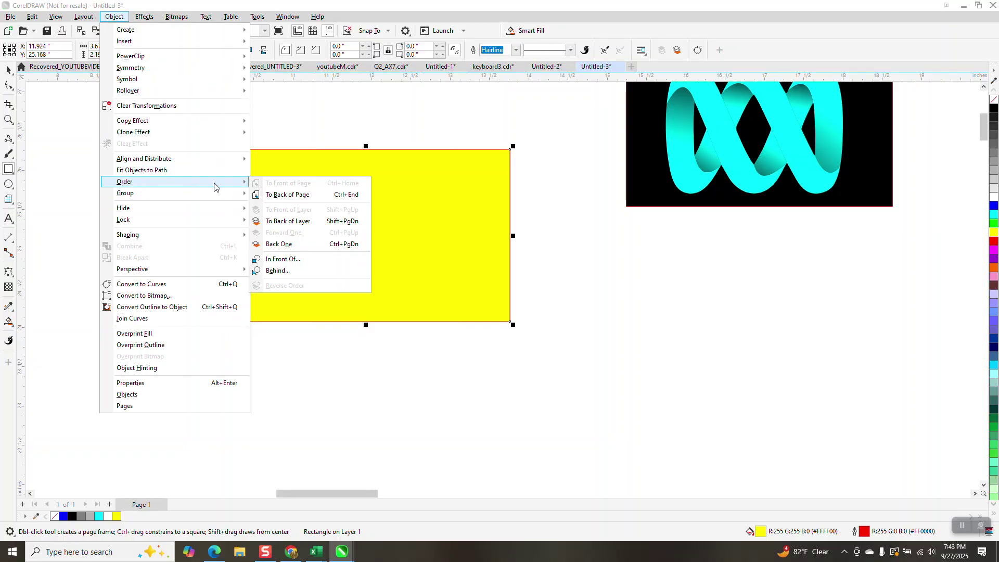
left_click(288, 195)
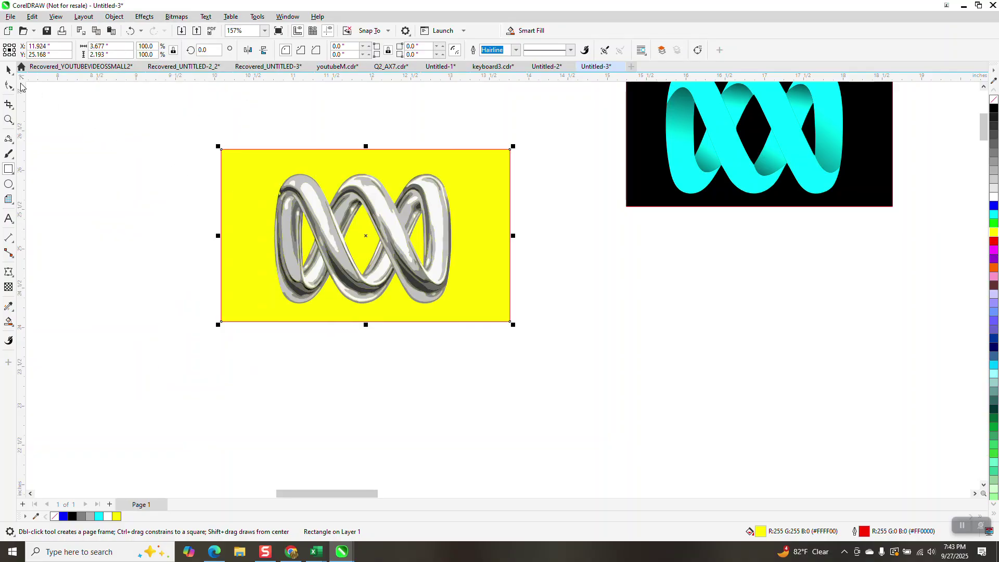
left_click(9, 71)
key("Delete")
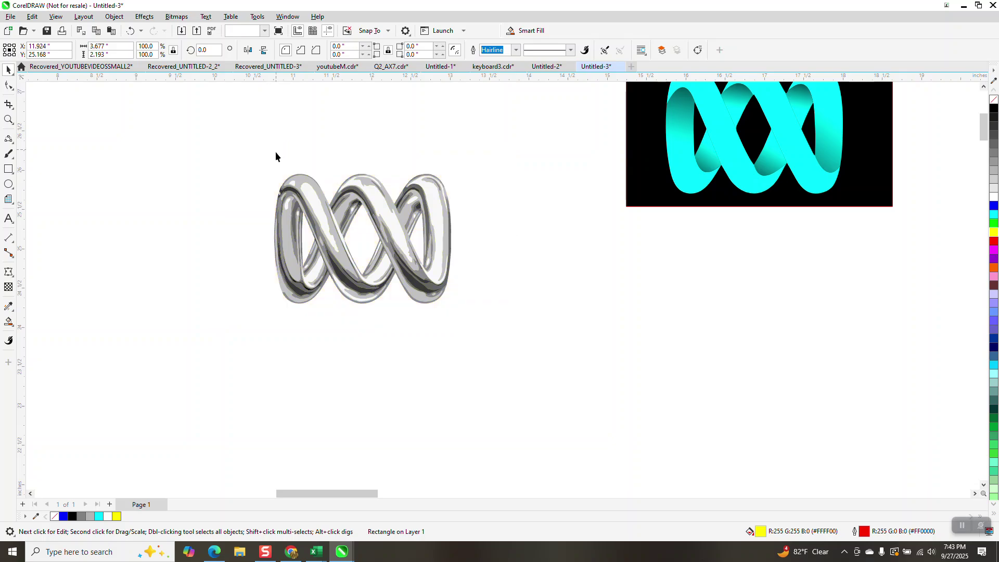
Set the nudge distance to 2 inches and draw a rectangle about 2.63 by 2.02 inches around the traced coil
left_click_drag(249, 140, 421, 355)
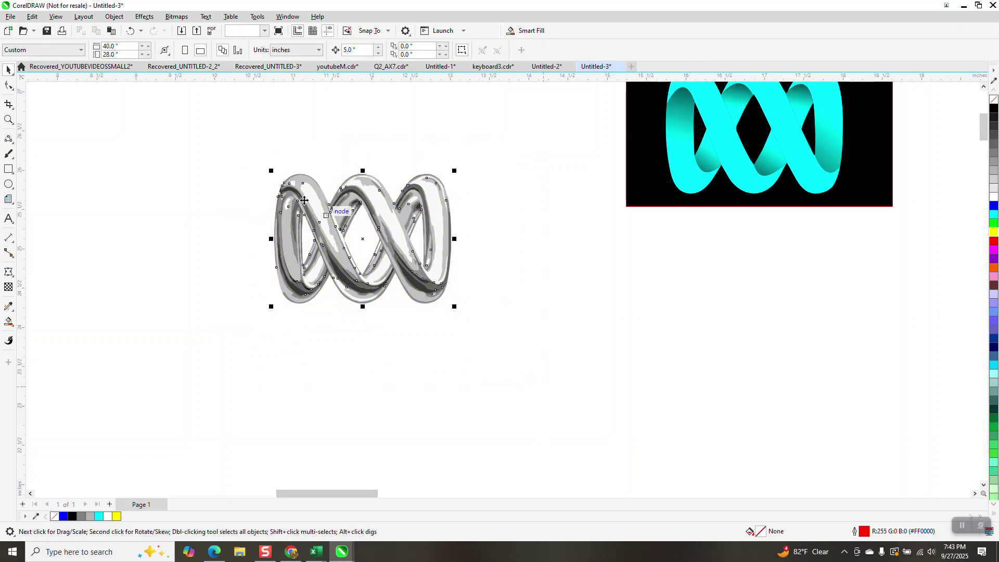
left_click(235, 130)
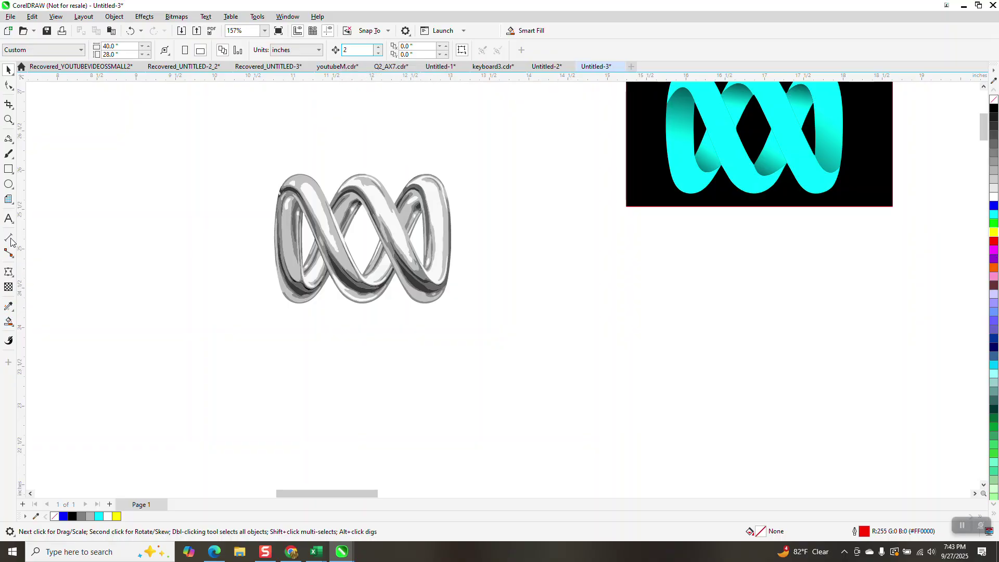
left_click(8, 169)
left_click_drag(263, 158, 471, 316)
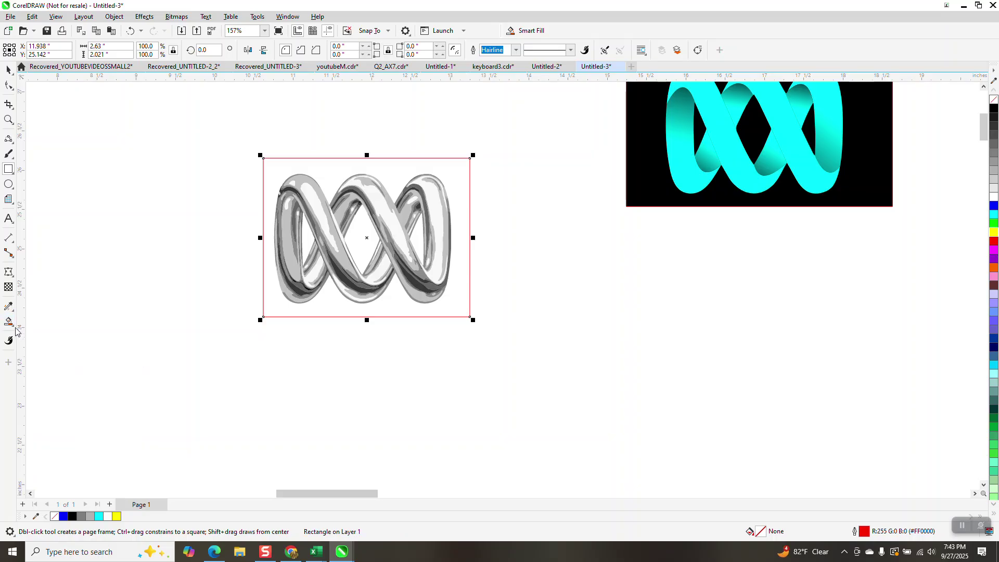
Smart Fill the area between the rectangle and the coil with cyan and no outline, and nudge the new shape 2 inches down
left_click(14, 329)
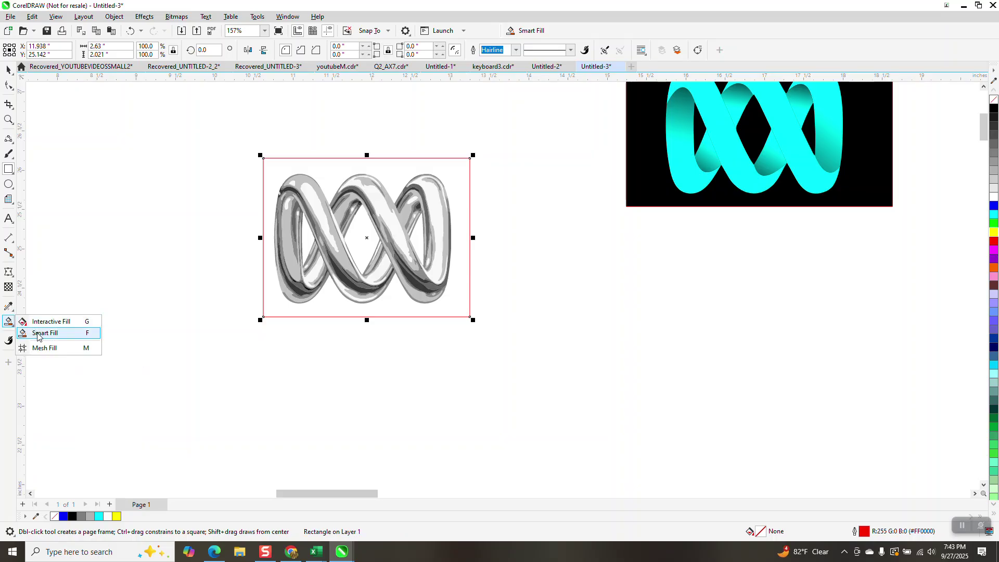
left_click(38, 333)
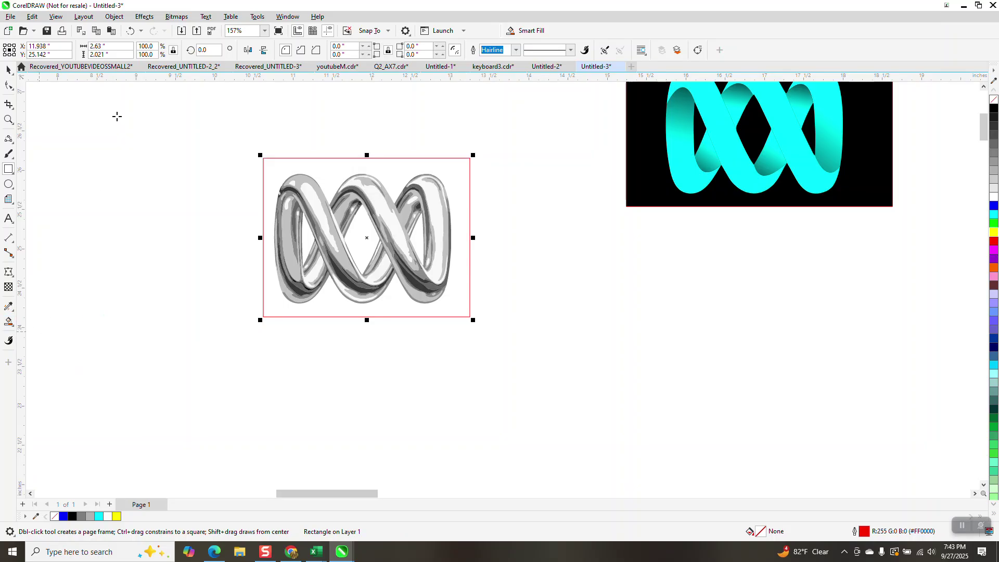
left_click(325, 170)
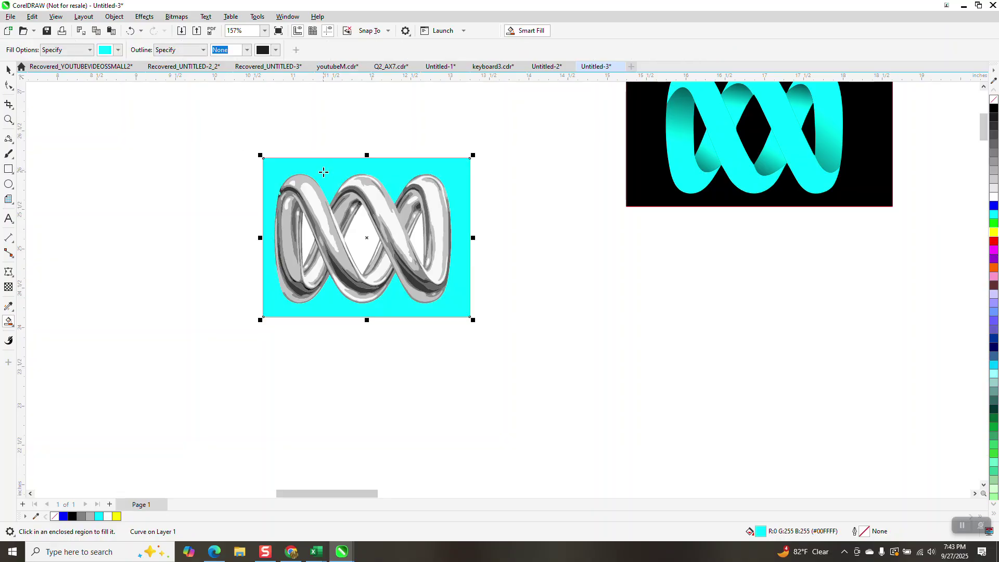
key("Down")
Smart Fill the coil's three inner openings with cyan and nudge each new shape 2 inches down onto the cyan background
left_click(307, 241)
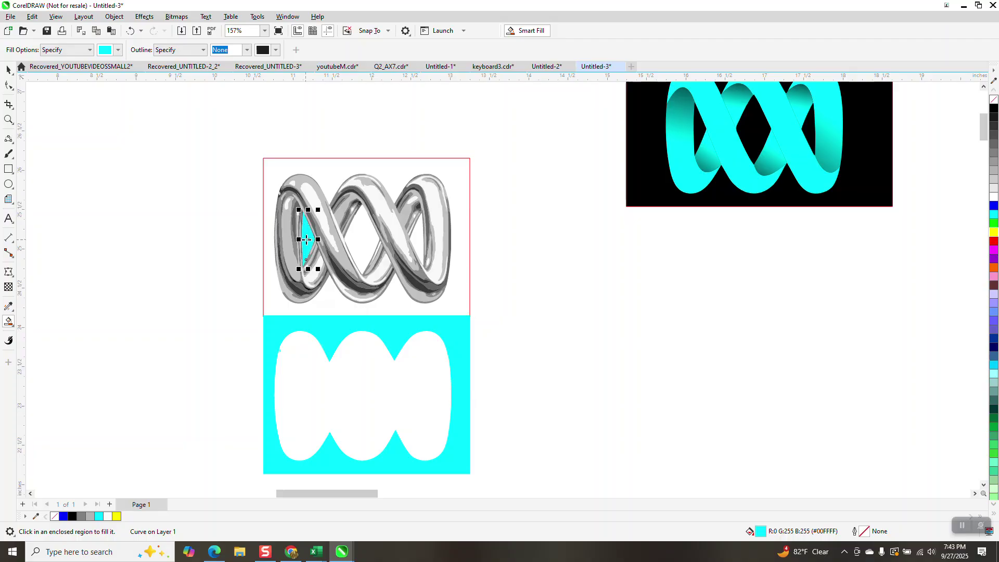
key("Down")
left_click(367, 232)
key("Down")
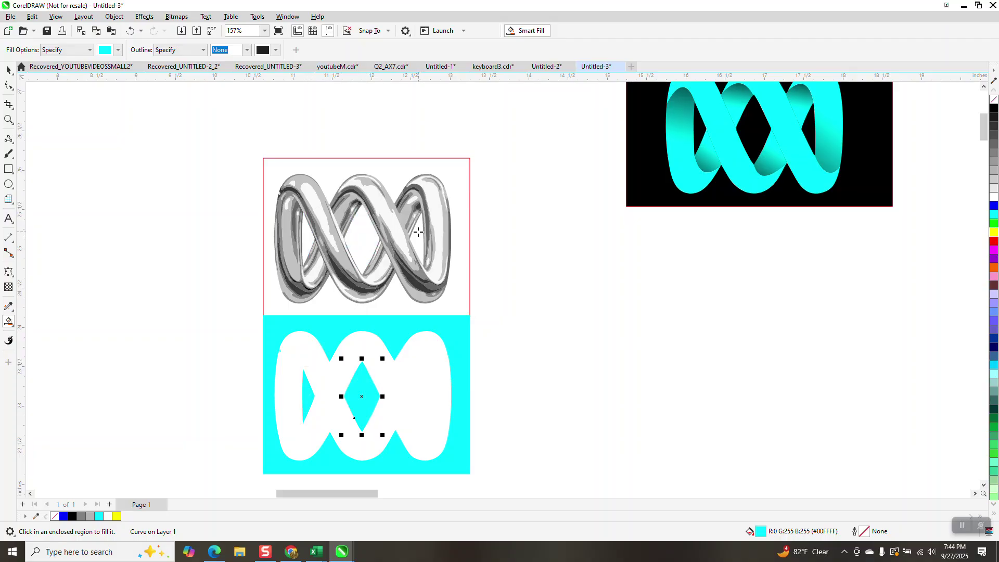
left_click(418, 232)
key("Down")
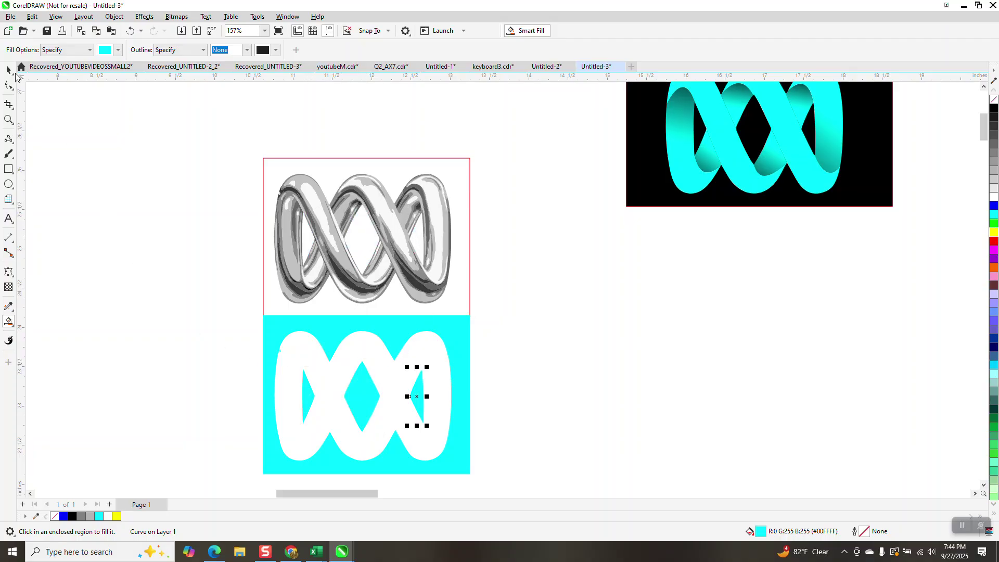
Smart Fill the white coil silhouette with blue and no outline, and nudge the new shape 4 inches right
key("space")
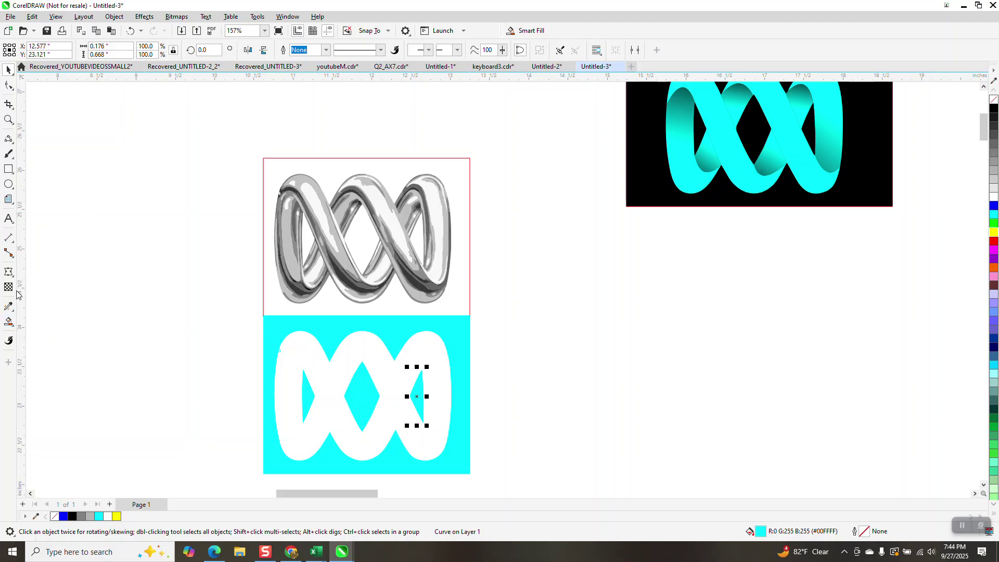
left_click(12, 324)
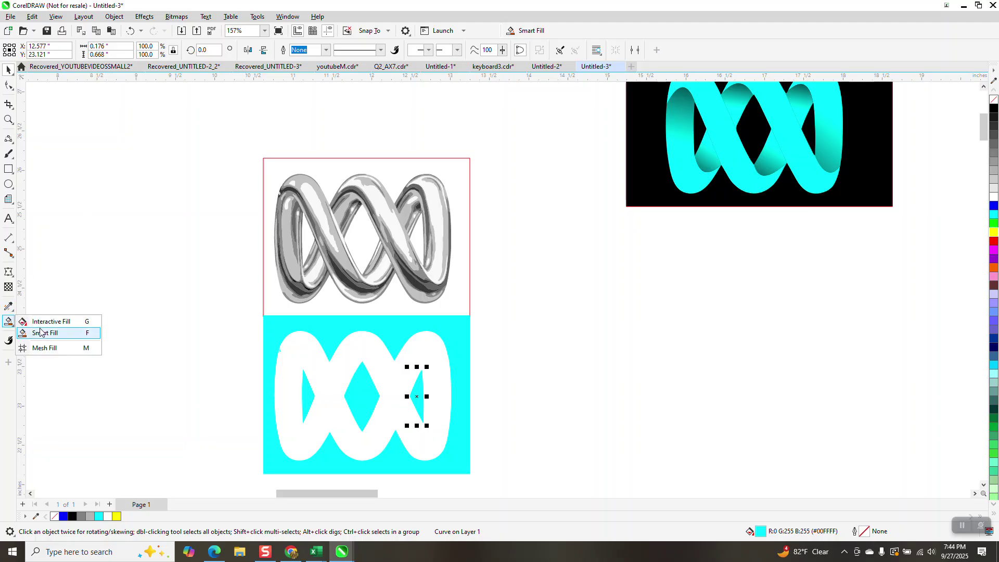
left_click(42, 334)
left_click(120, 50)
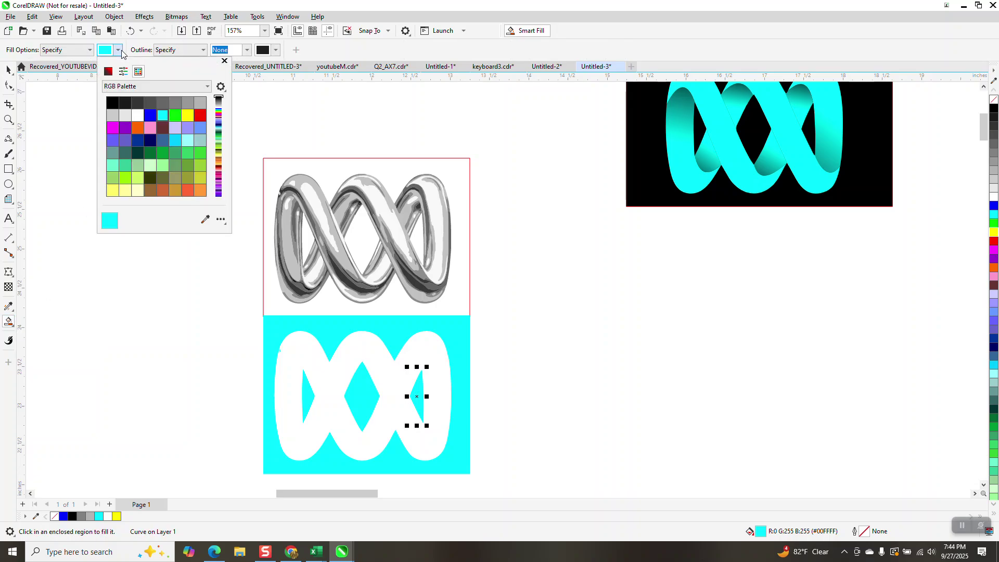
left_click(151, 115)
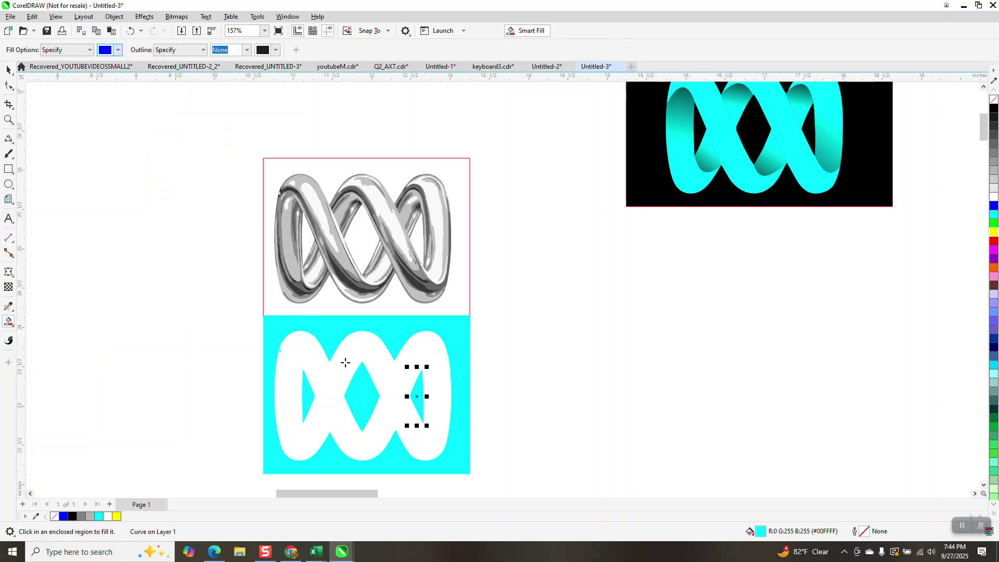
left_click(347, 361)
key("Right")
key("Right")
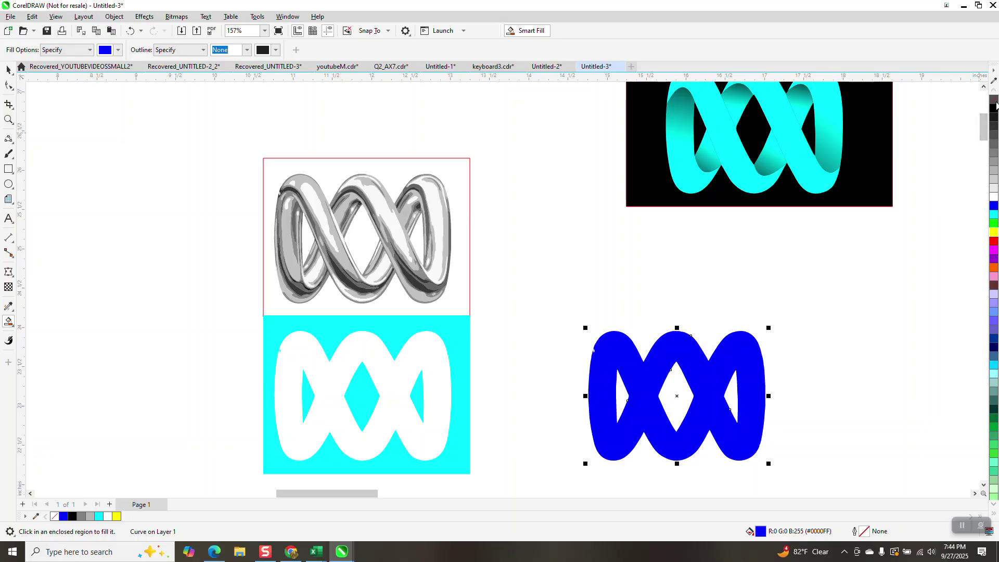
Remove the blue coil silhouette's fill and give it a black hairline outline
left_click(995, 99)
right_click(994, 107)
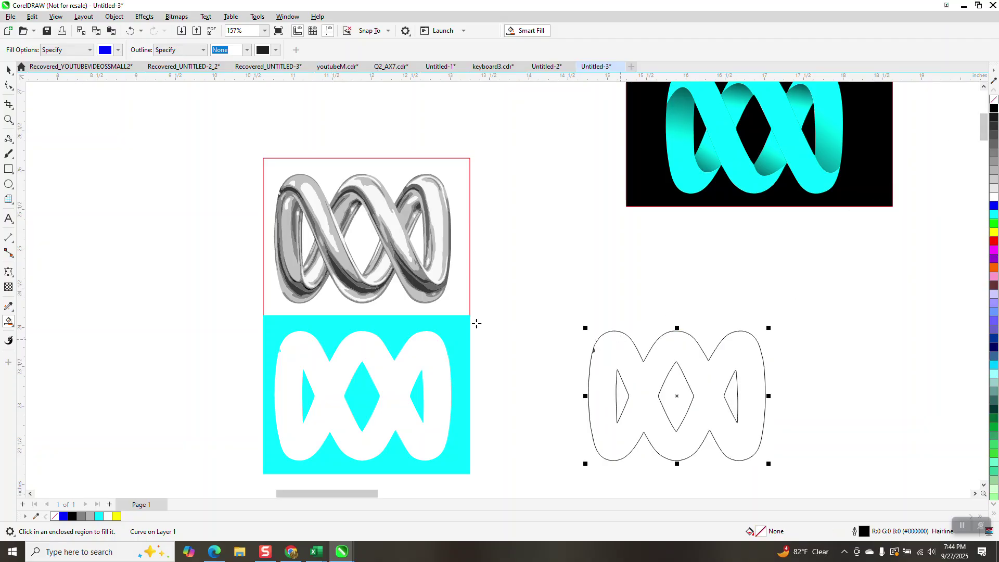
Delete the nodes forming the small notch on the upper left edge of the coil outline
left_click(8, 121)
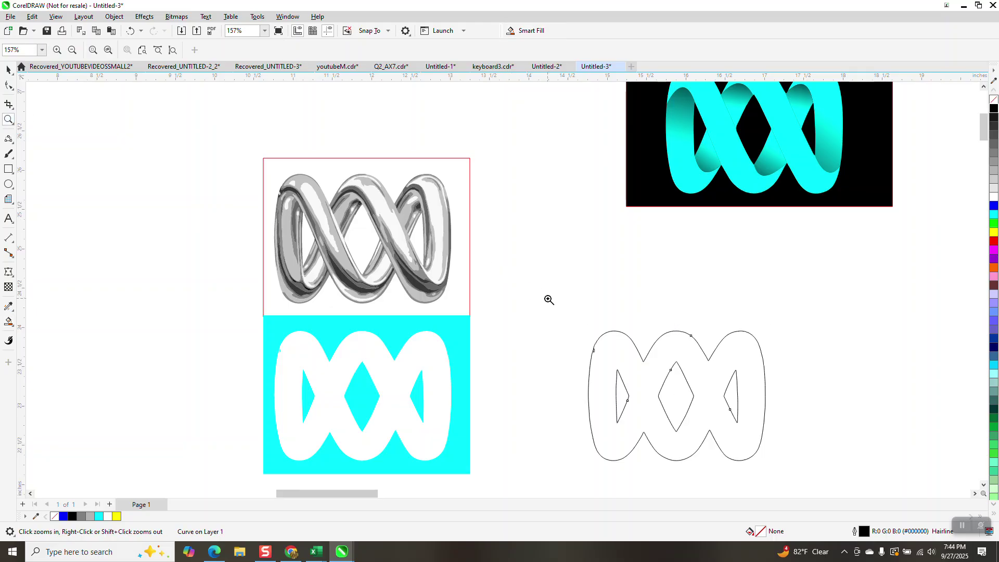
left_click_drag(549, 299, 832, 480)
left_click_drag(242, 142, 300, 217)
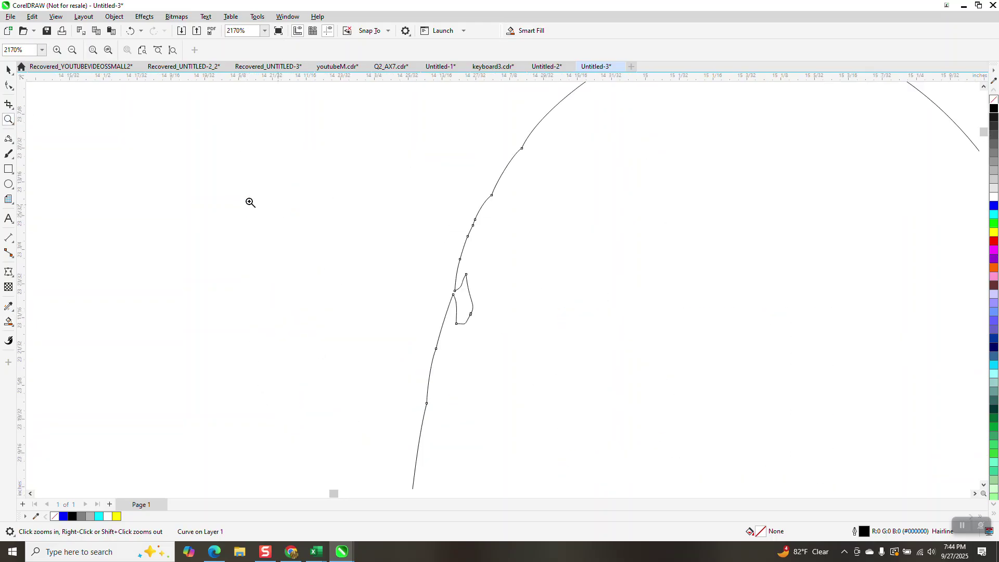
left_click(12, 87)
left_click_drag(410, 233, 484, 349)
key("Delete")
key("F3")
Delete the surplus nodes along the middle lobe's top and beside the upper right valley of the coil outline
right_click(353, 246)
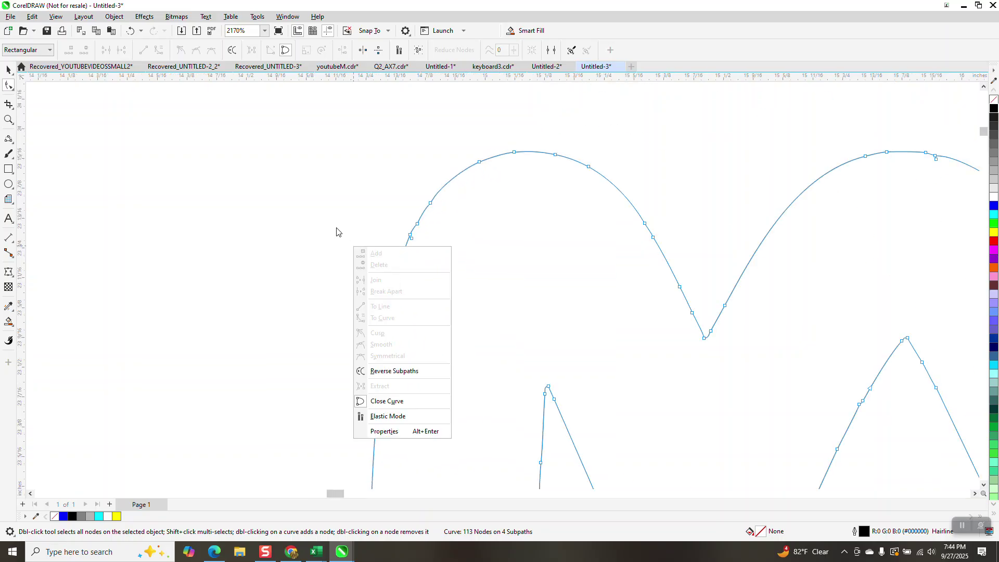
left_click_drag(614, 159, 664, 201)
key("Delete")
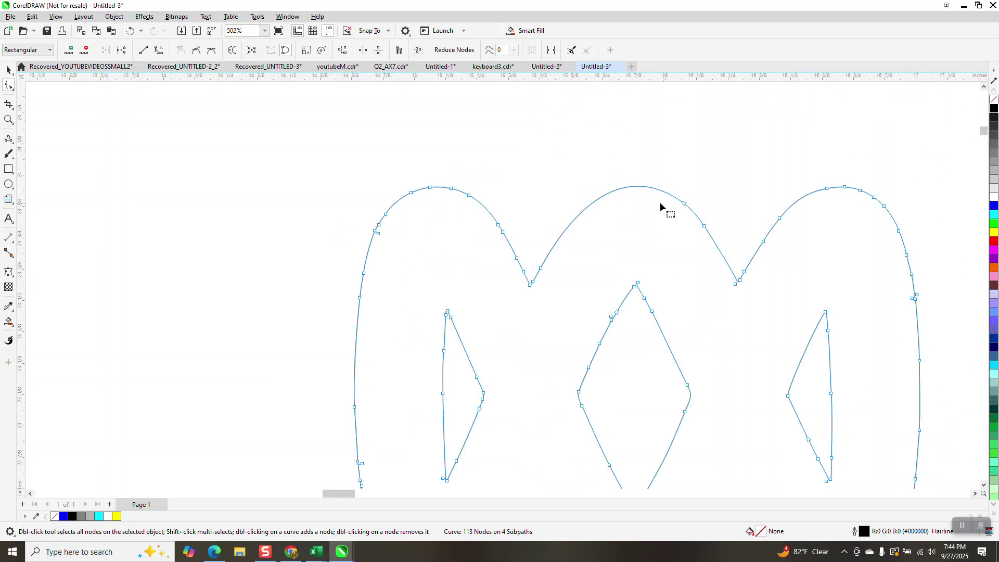
key("F3")
left_click_drag(796, 219, 757, 254)
key("Delete")
Delete the two extra nodes beside the bottom tip of the central diamond opening
left_click(7, 120)
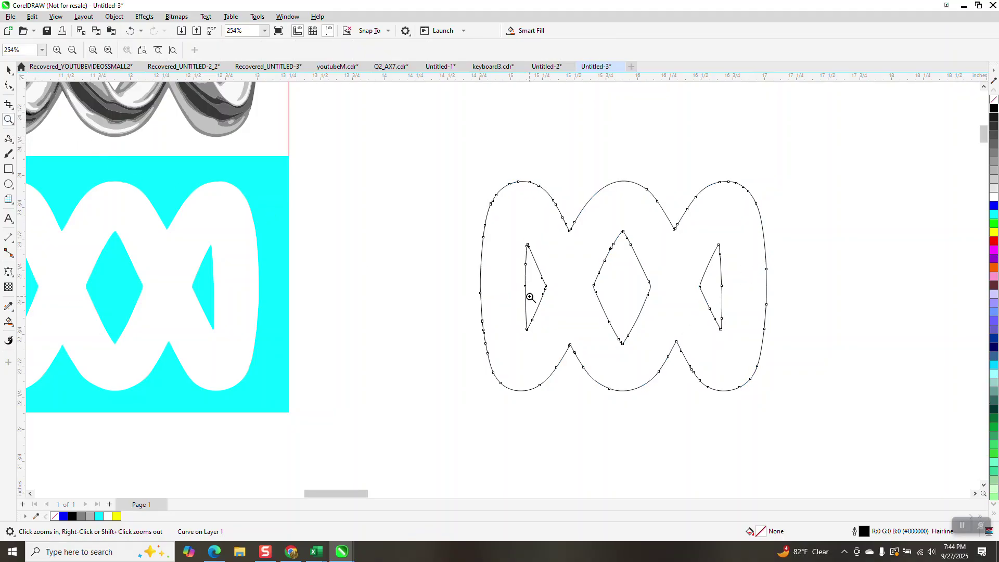
left_click_drag(624, 337, 642, 359)
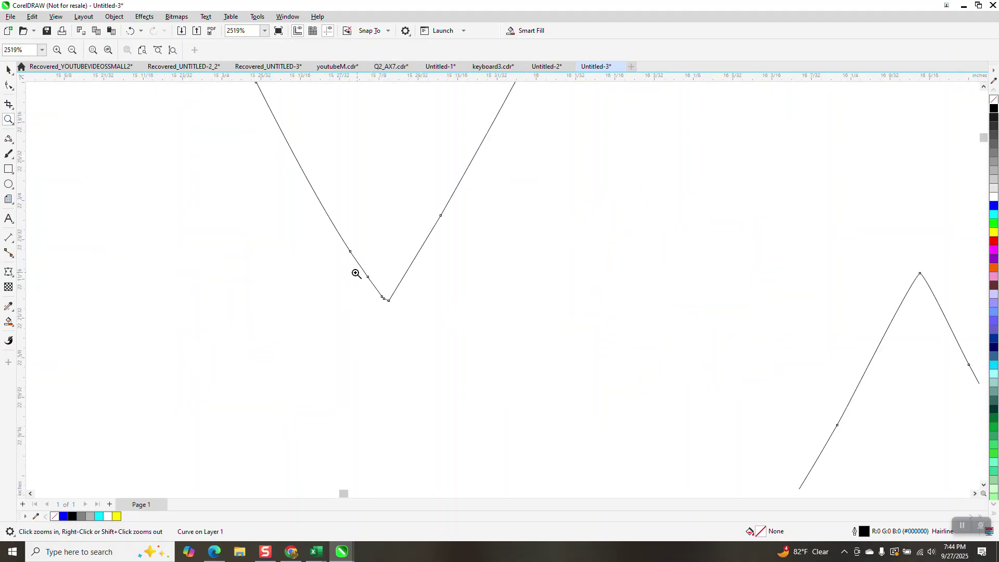
left_click_drag(357, 273, 450, 338)
left_click(8, 85)
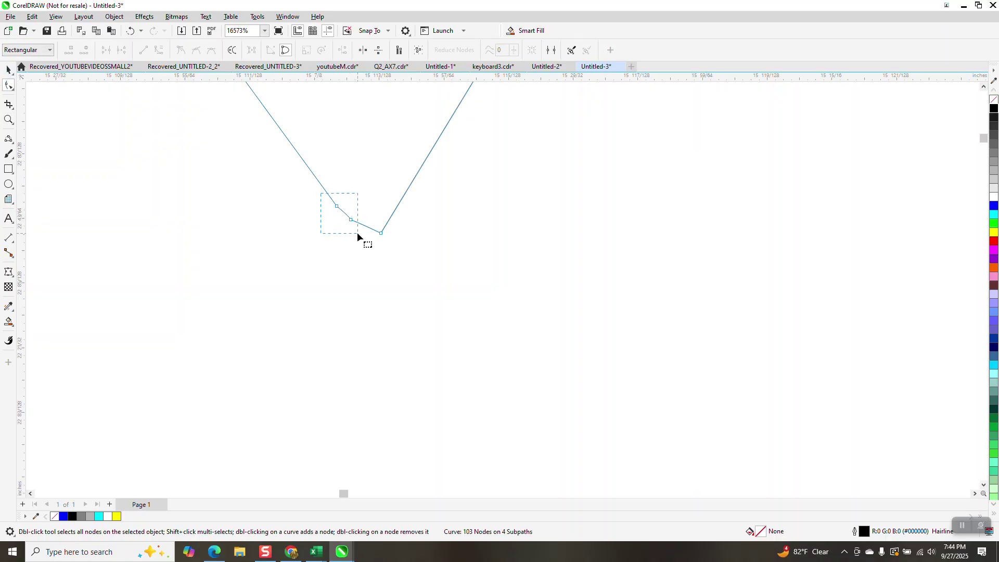
left_click_drag(357, 234, 356, 234)
key("Delete")
Delete the surplus nodes just right of the lower left valley on the coil outline
scroll(411, 255, "down", 3)
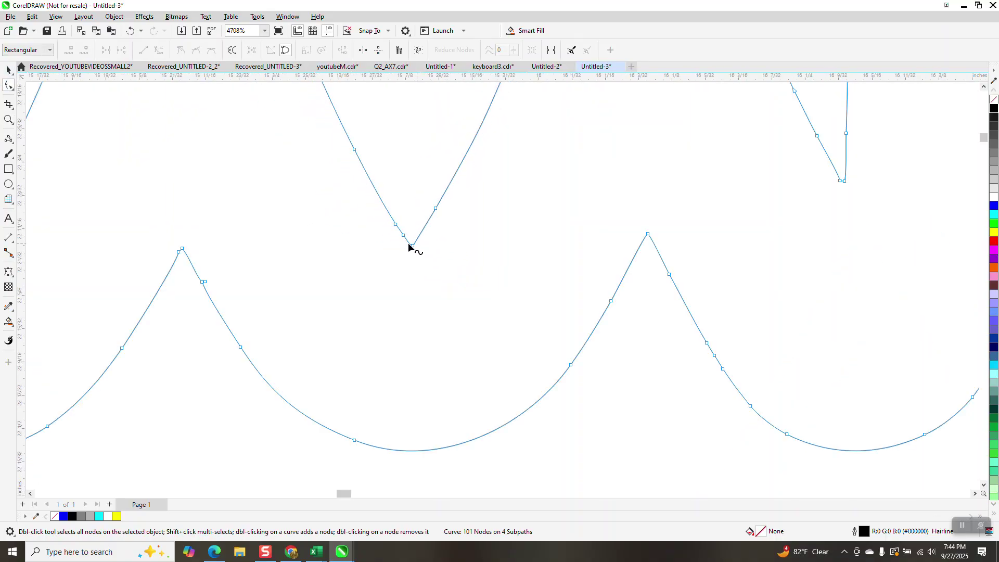
scroll(410, 248, "down", 4)
left_click_drag(274, 250, 255, 276)
key("Delete")
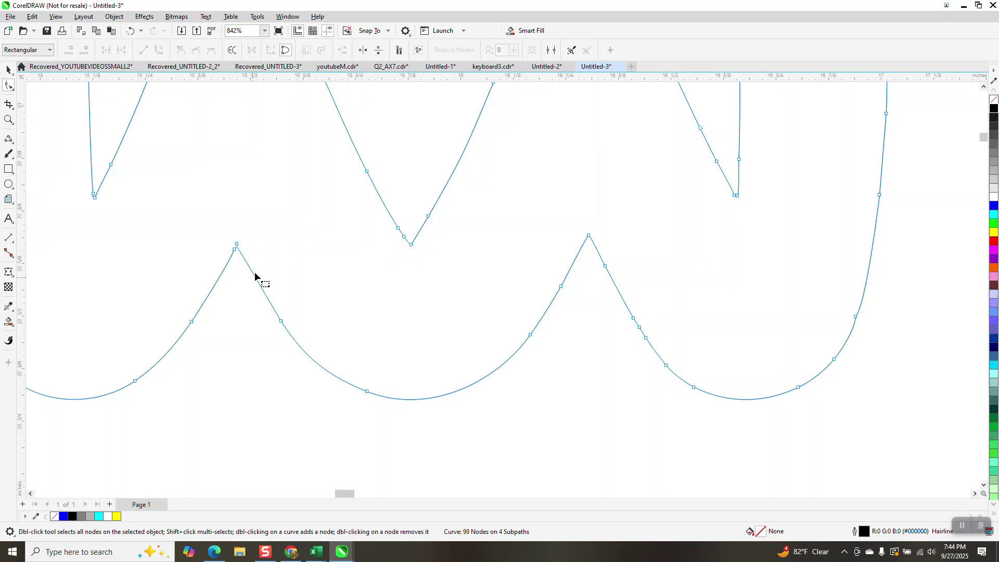
Delete the extra node at the bottom tip of both the left and the right inner openings
left_click(4, 122)
left_click_drag(364, 214, 468, 270)
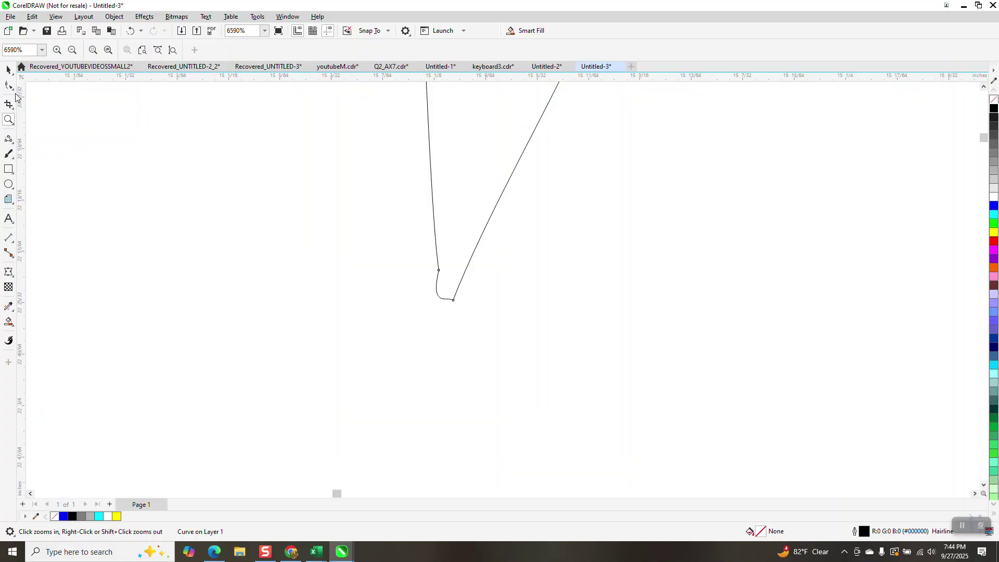
key("F10")
left_click(439, 270)
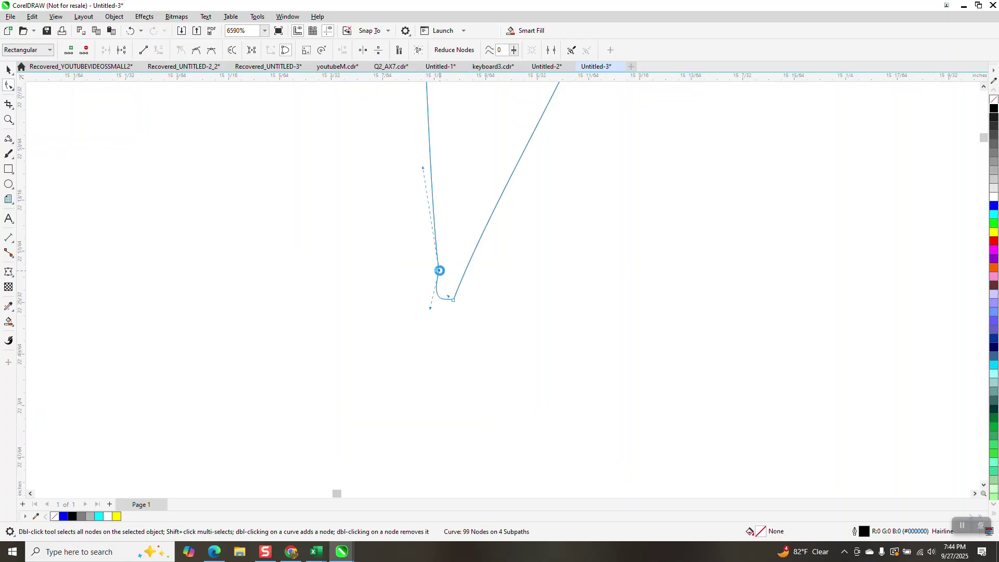
key("Delete")
key("Delete")
scroll(312, 323, "down", 6)
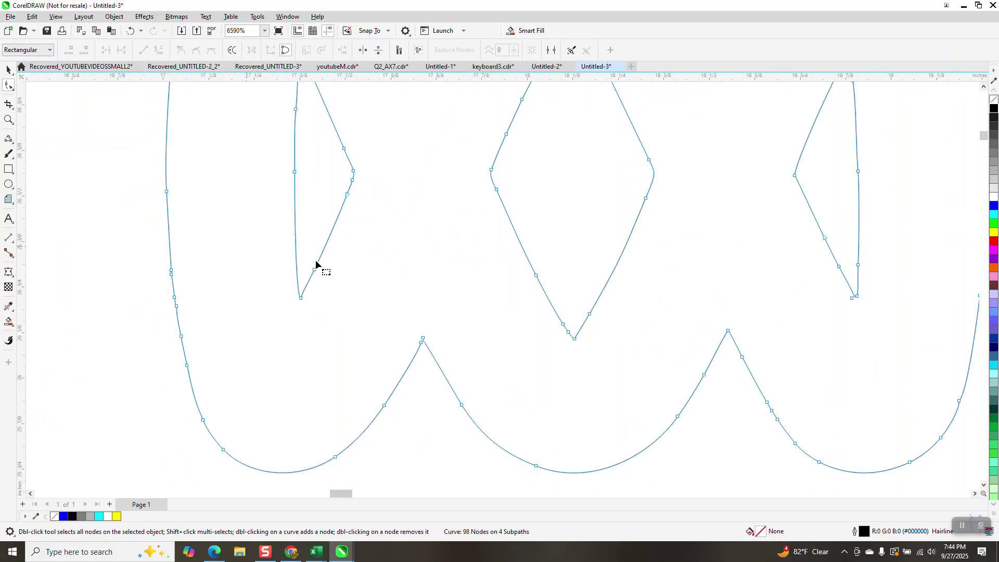
left_click(852, 300)
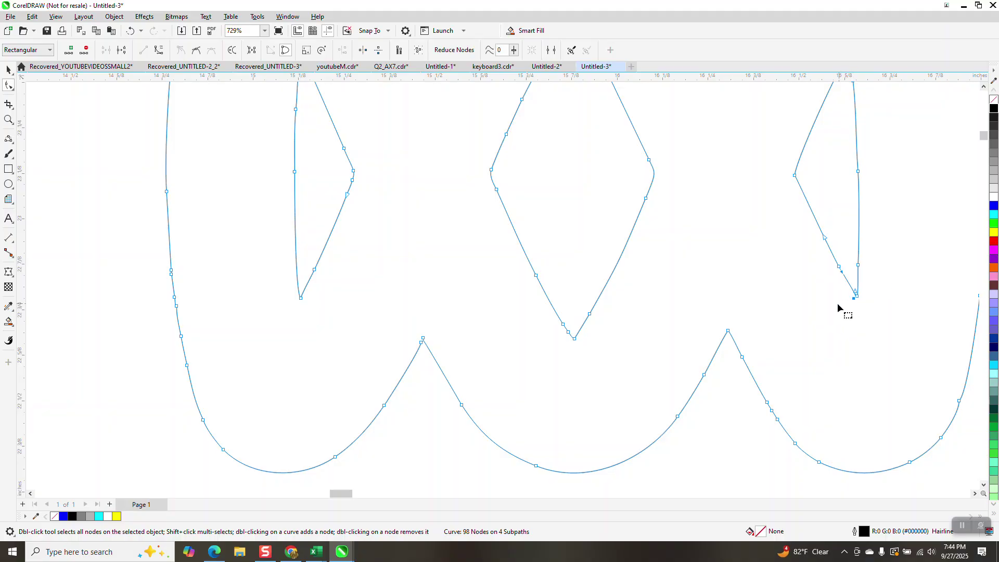
key("Delete")
scroll(785, 308, "down", 3)
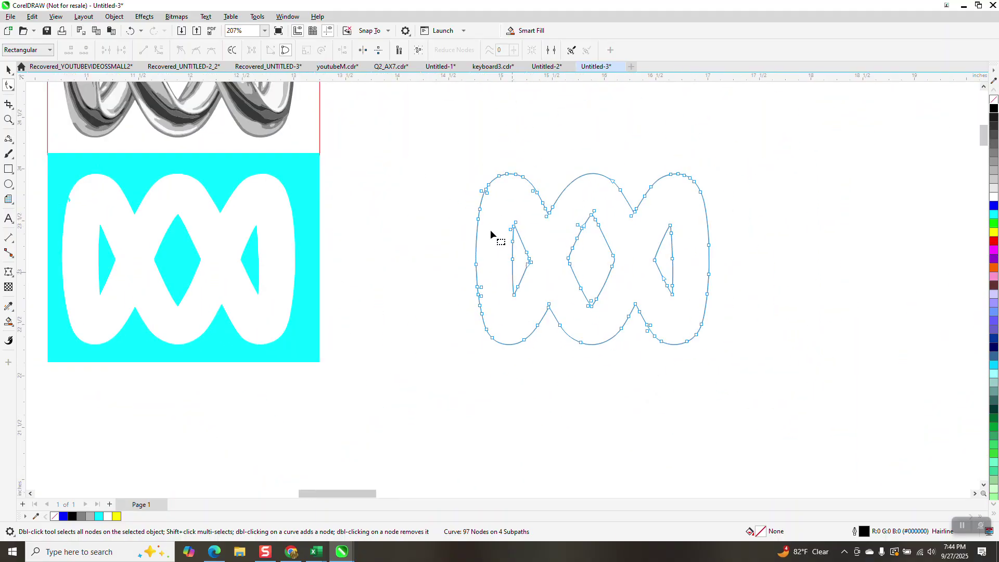
Smooth the coil's outer contour and its three inner openings with the Smooth tool
left_click(13, 126)
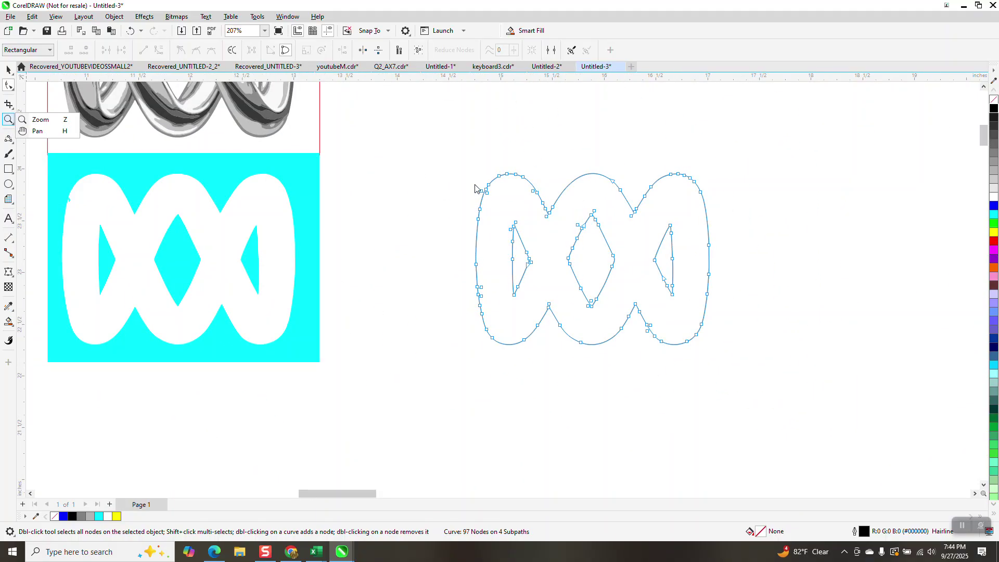
left_click(52, 119)
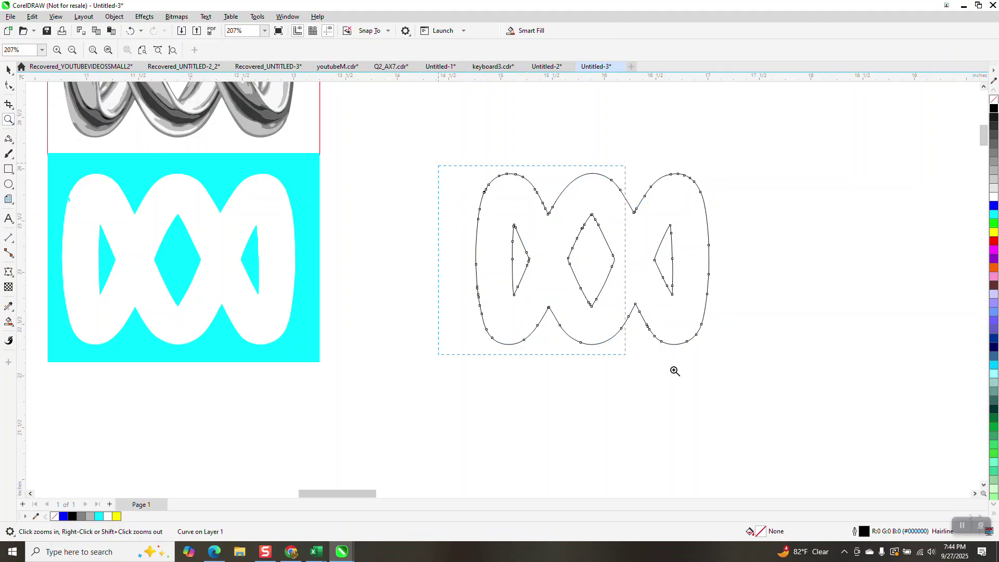
left_click_drag(809, 411, 444, 166)
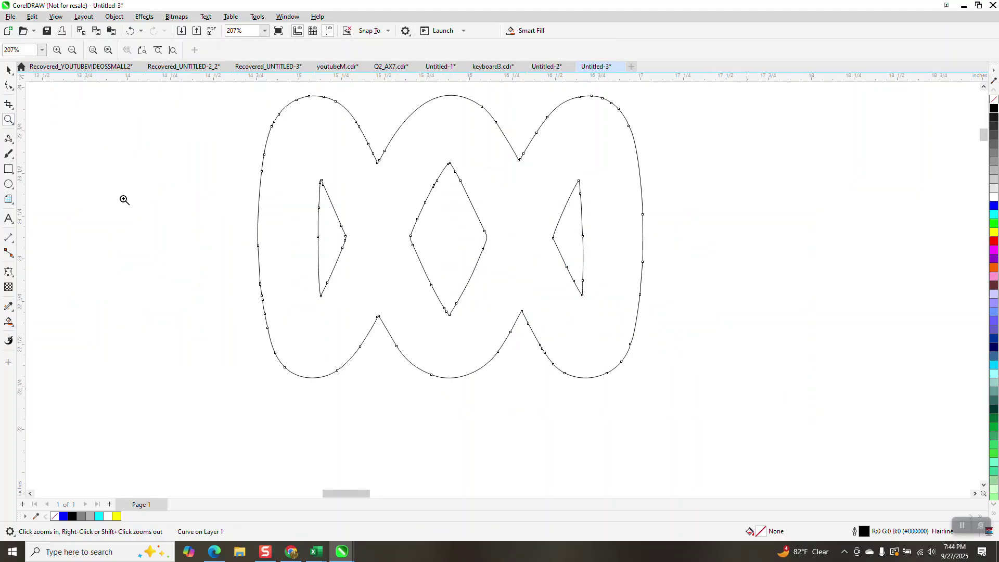
left_click(13, 92)
left_click(44, 99)
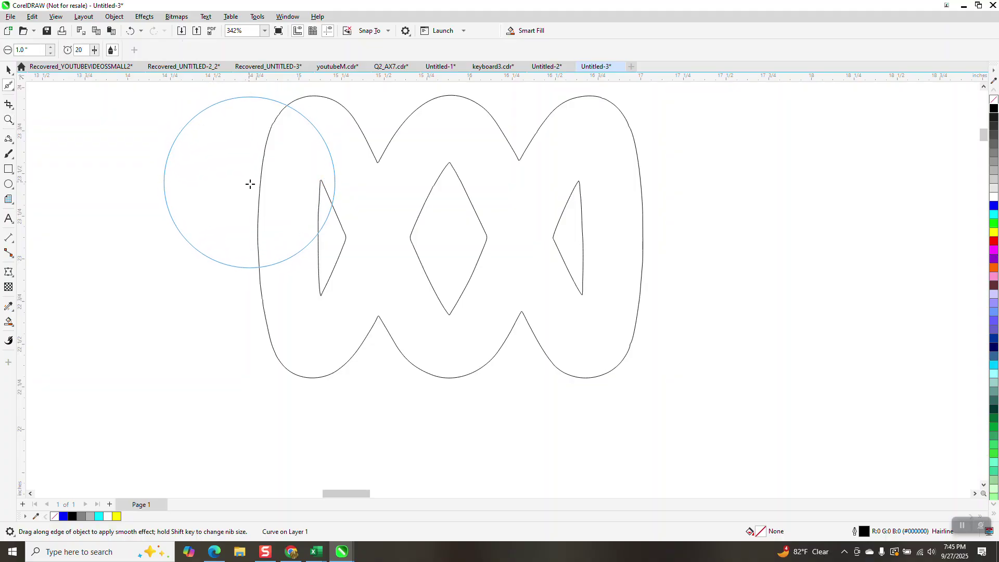
mouse_move(259, 189)
left_mouse_down()
mouse_move(285, 121)
mouse_move(320, 114)
mouse_move(366, 148)
mouse_move(450, 114)
mouse_move(502, 154)
mouse_move(518, 155)
mouse_move(549, 121)
mouse_move(623, 132)
mouse_move(655, 291)
mouse_move(600, 375)
mouse_move(544, 351)
mouse_move(527, 319)
mouse_move(486, 362)
mouse_move(427, 351)
mouse_move(415, 328)
mouse_move(264, 365)
mouse_move(245, 323)
mouse_move(310, 292)
mouse_move(331, 268)
mouse_move(409, 267)
mouse_move(472, 303)
mouse_move(570, 290)
mouse_move(567, 278)
mouse_move(371, 319)
mouse_move(383, 339)
mouse_move(414, 350)
mouse_move(267, 287)
left_mouse_up()
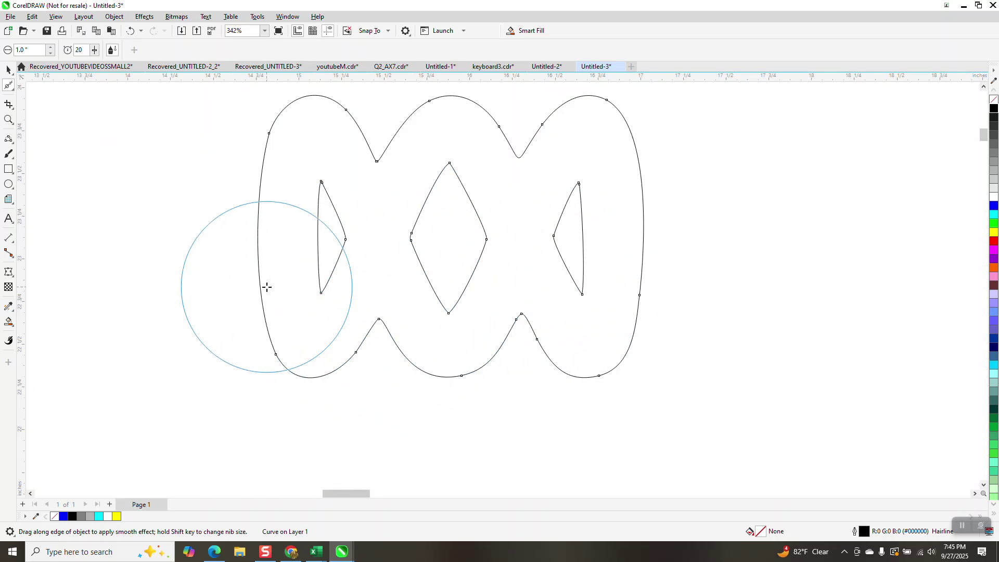
key("ctrl+z")
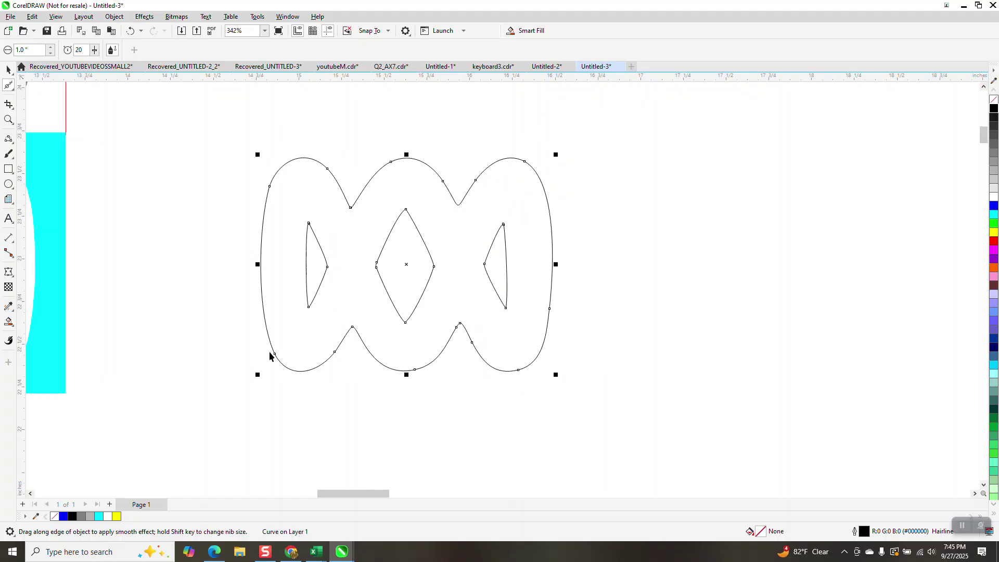
Move the cyan shaded coil group out of the black rectangle to just right of the coil outline
scroll(260, 313, "down", 2)
key("space")
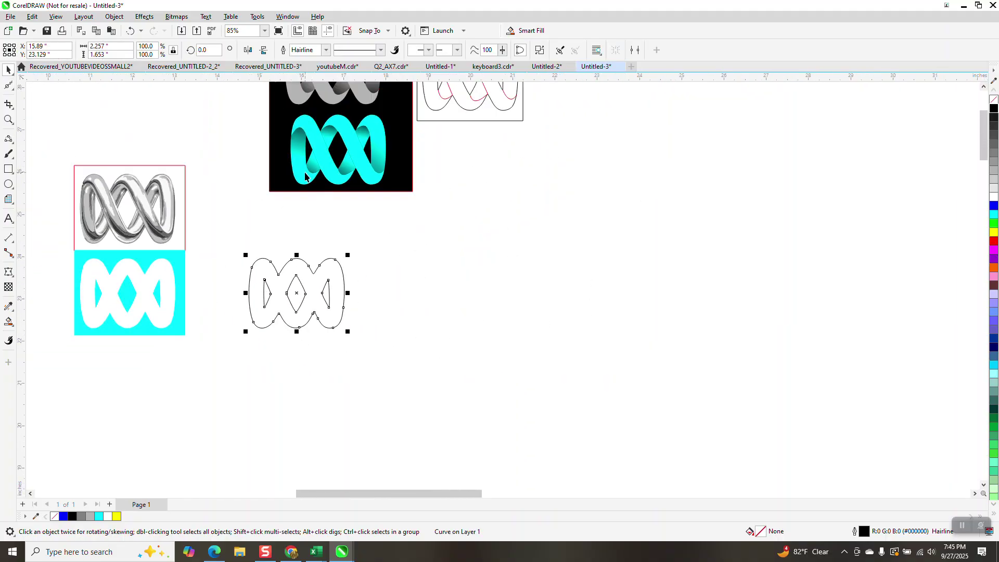
scroll(268, 150, "down", 1)
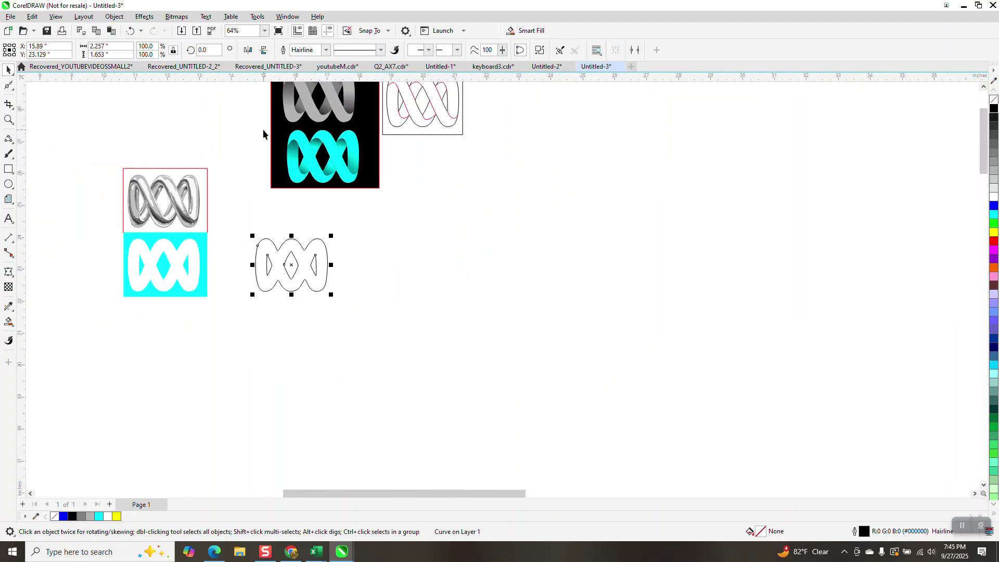
mouse_move(263, 129)
left_mouse_down()
mouse_move(338, 182)
mouse_move(386, 194)
mouse_move(370, 281)
mouse_move(379, 285)
left_mouse_up()
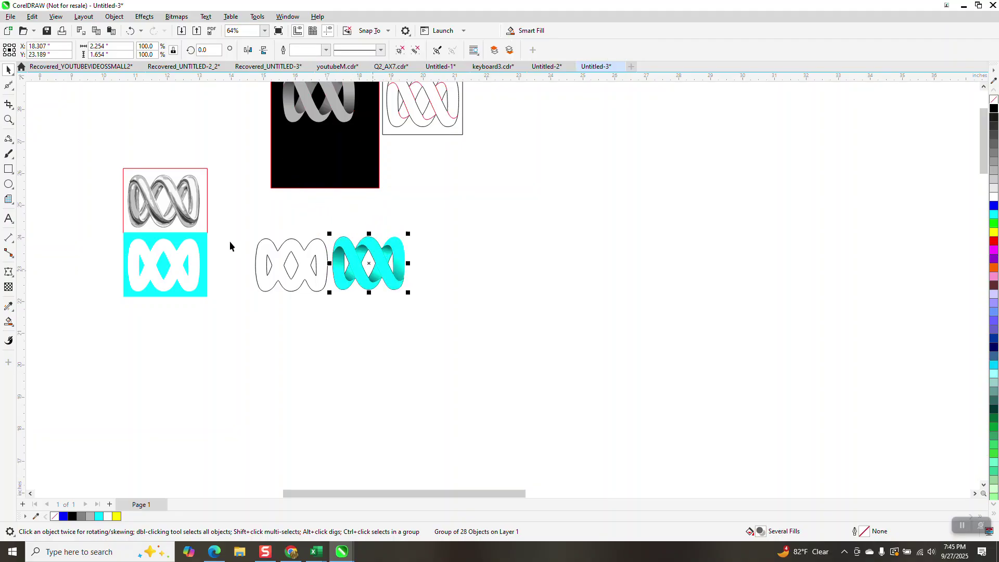
Draw 3-point curves arching from the left opening's top tip to the outer left edge, and from the upper left valley to the middle opening's top tip
left_click(4, 124)
left_click_drag(252, 217, 425, 261)
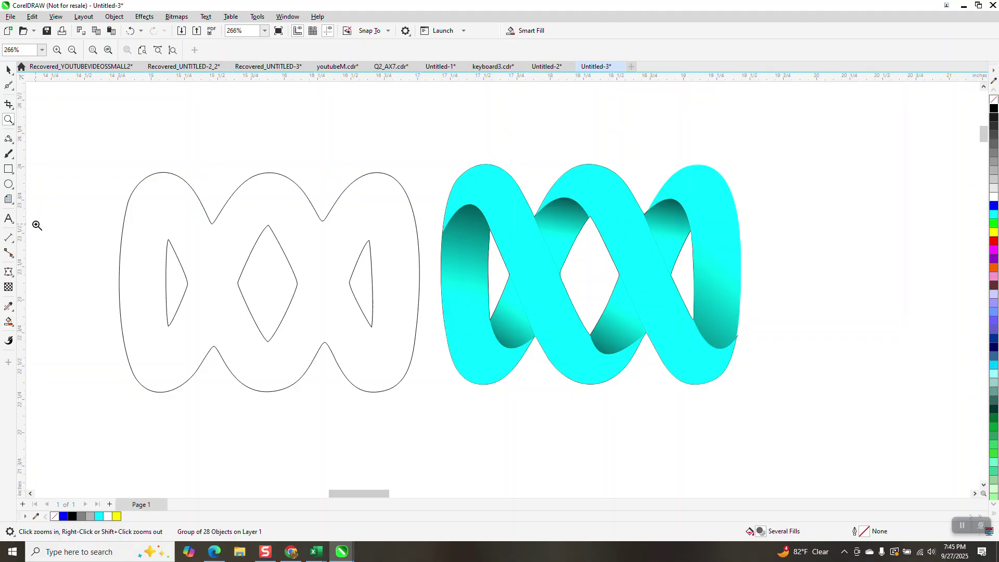
left_click(9, 139)
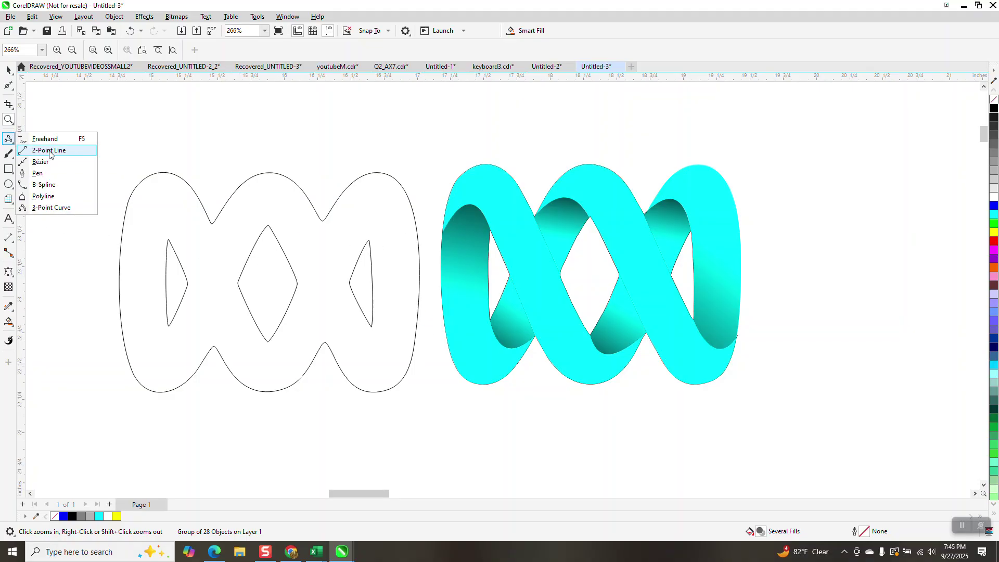
left_click(49, 208)
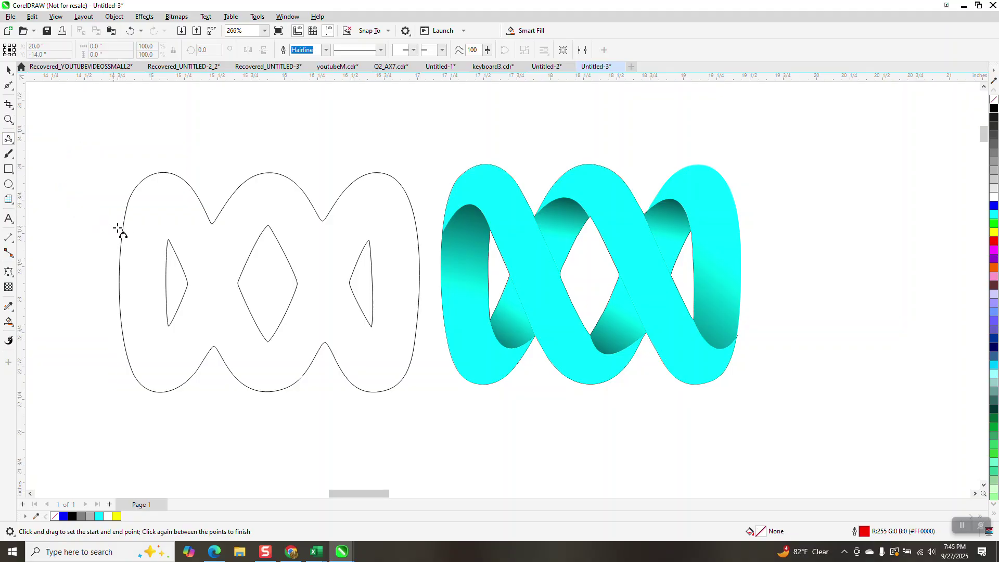
left_click_drag(168, 240, 121, 252)
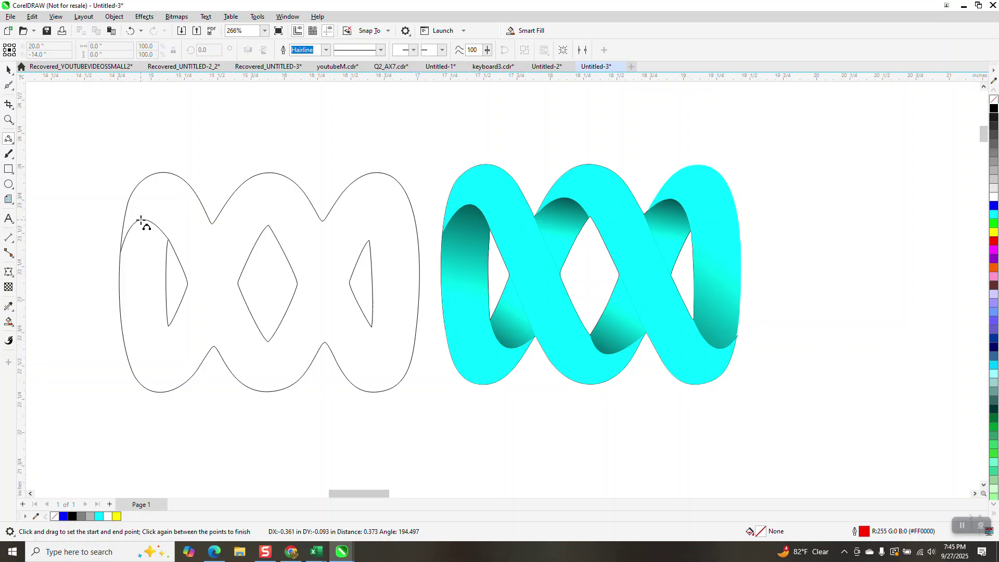
left_click(141, 220)
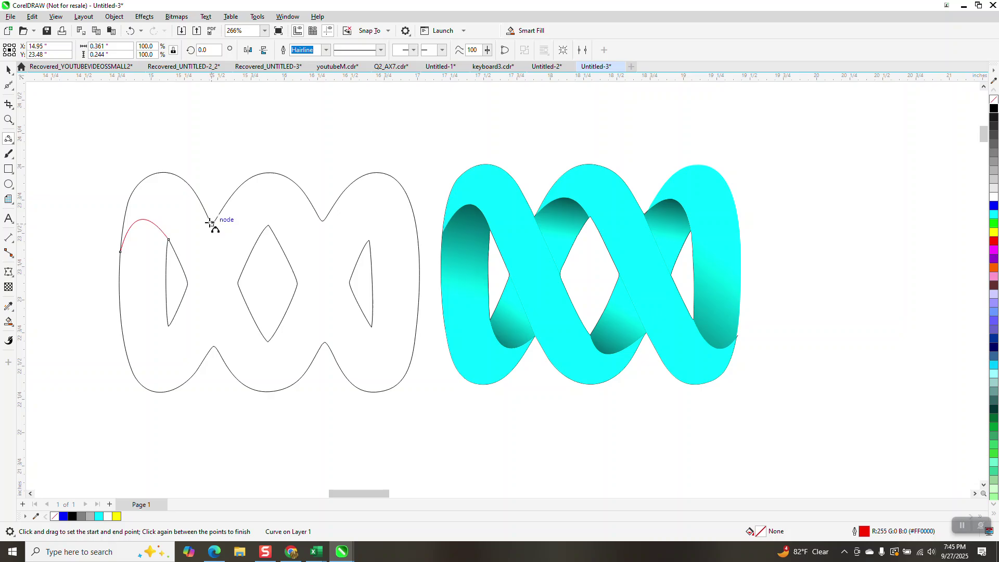
left_click_drag(211, 223, 268, 225)
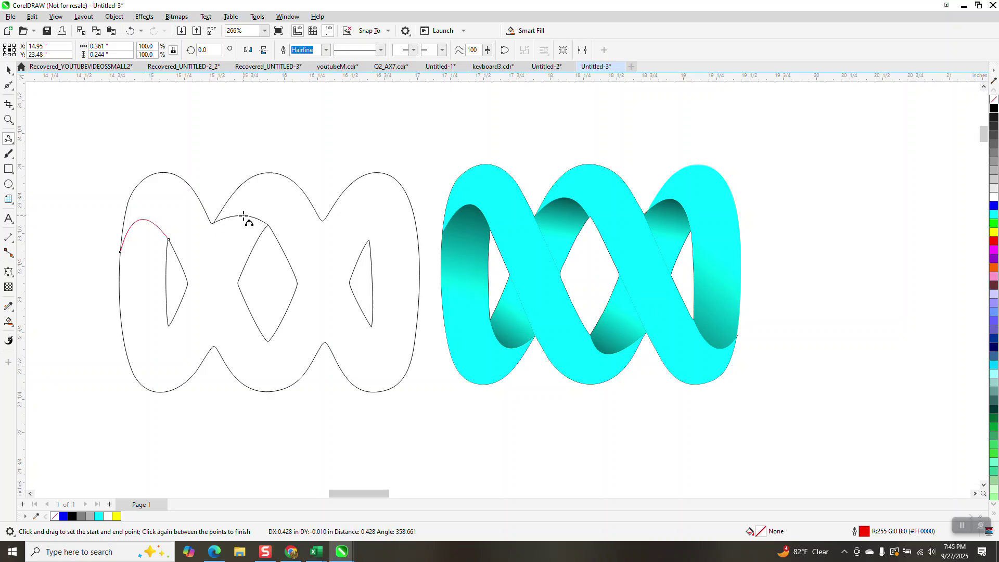
left_click(246, 210)
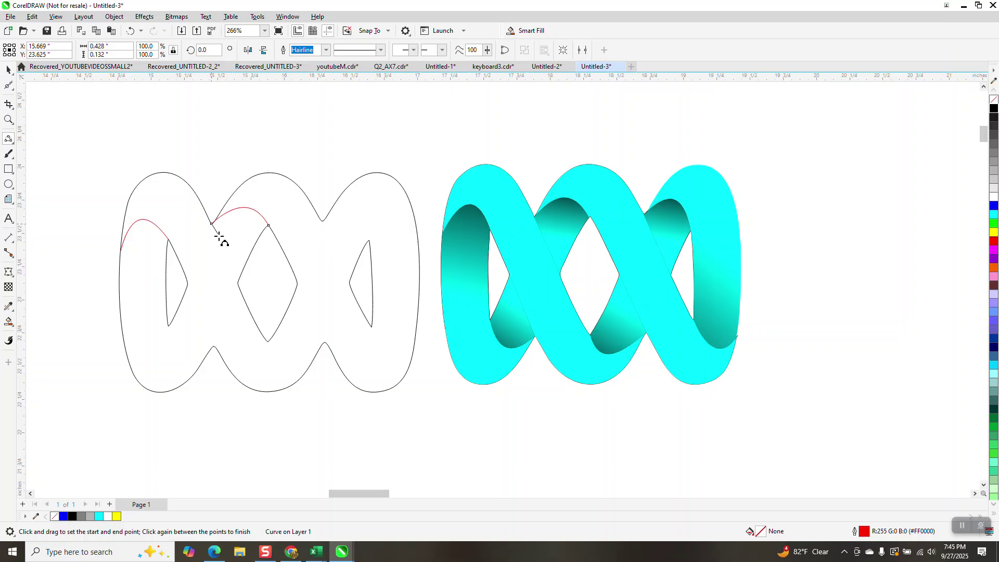
Draw four diagonal 3-point curves linking the upper valleys to the middle and right openings' left corners, and the left and middle openings' right corners to the lower valleys
left_click_drag(220, 236, 212, 339)
left_click(236, 277)
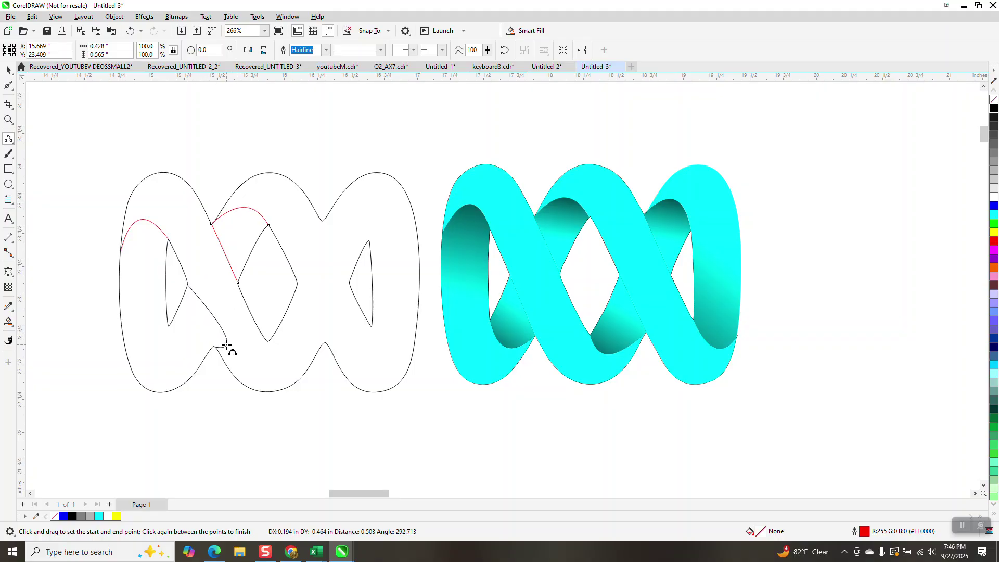
left_click(216, 339)
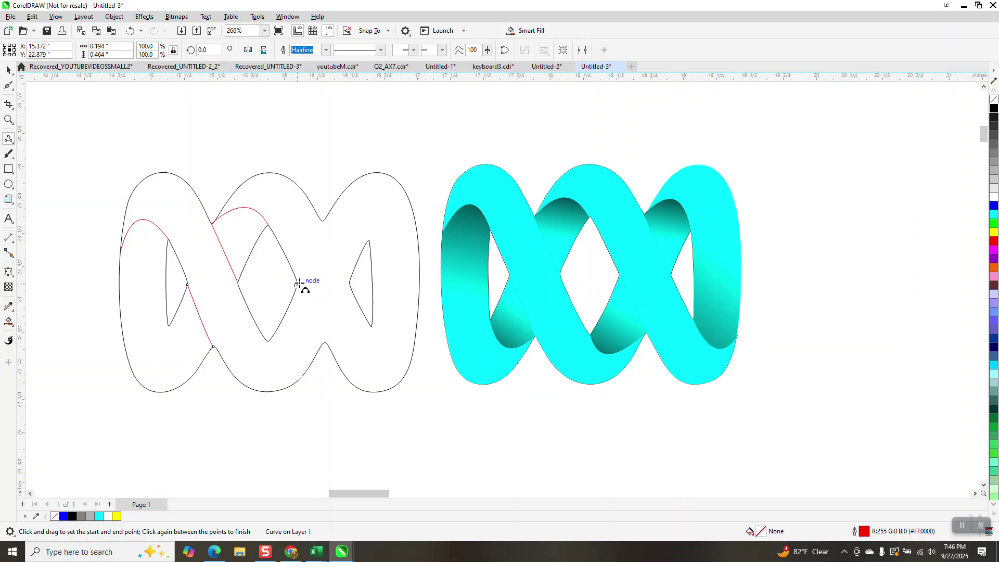
left_click_drag(298, 285, 324, 341)
left_click_drag(323, 221, 349, 282)
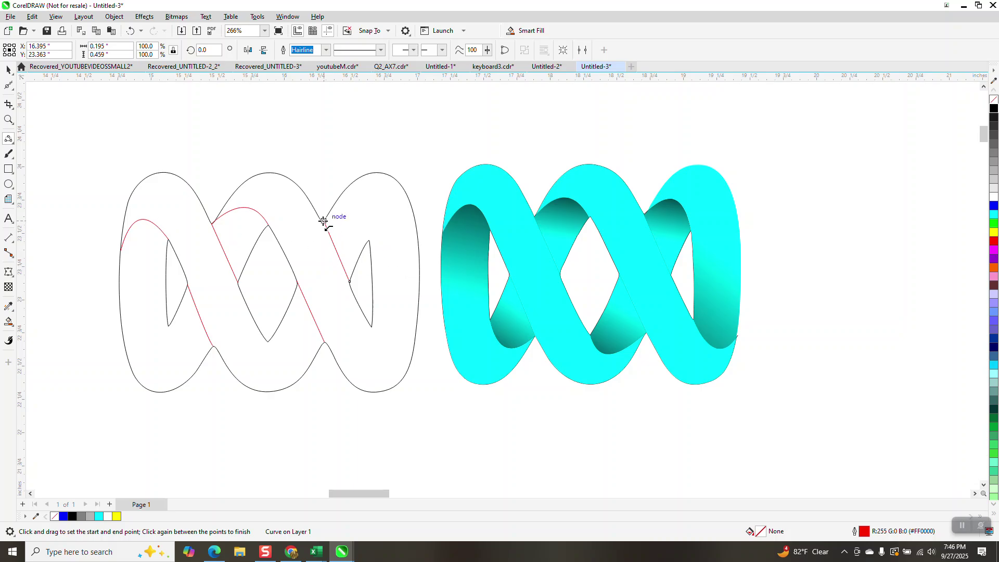
Draw 3-point curves from the upper right valley to the right opening's top tip and from its bottom tip to the outer right edge
left_click_drag(324, 221, 361, 225)
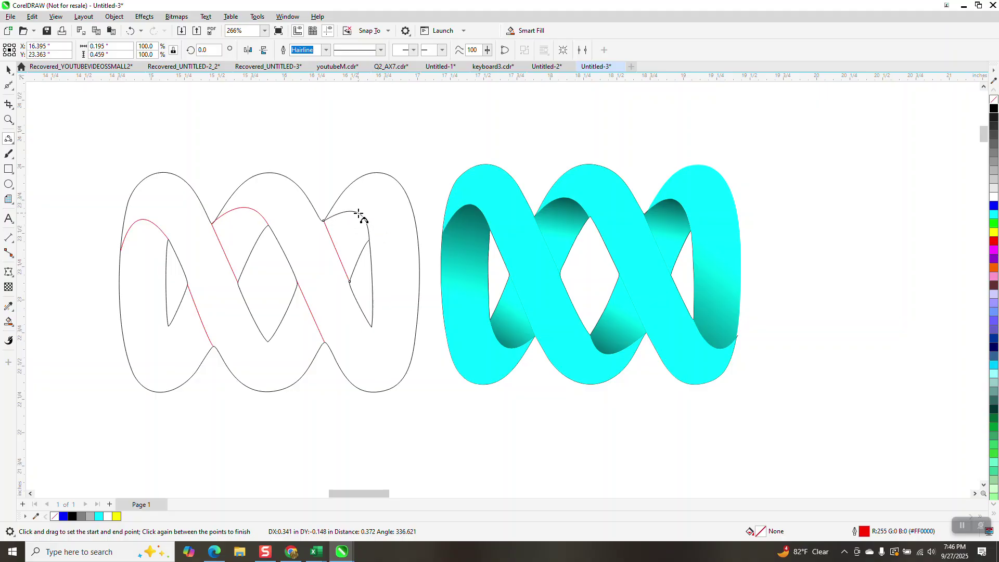
left_click(358, 214)
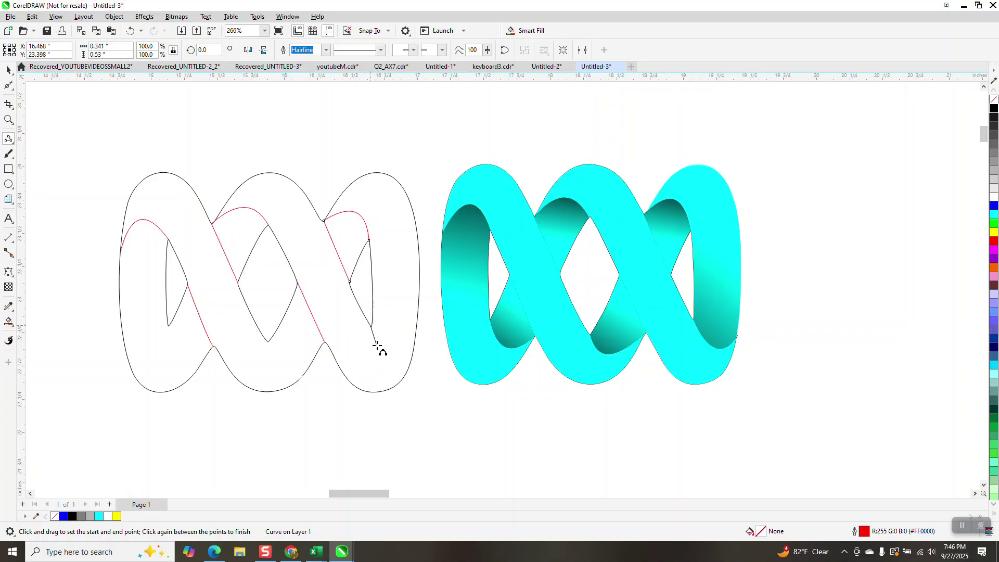
left_click_drag(372, 326, 405, 344)
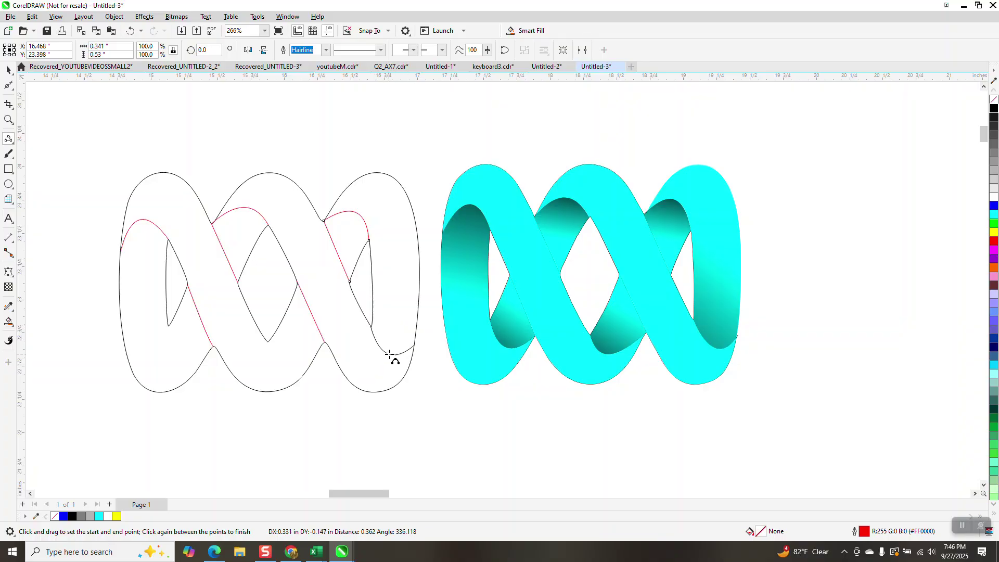
left_click(393, 353)
left_click(393, 353)
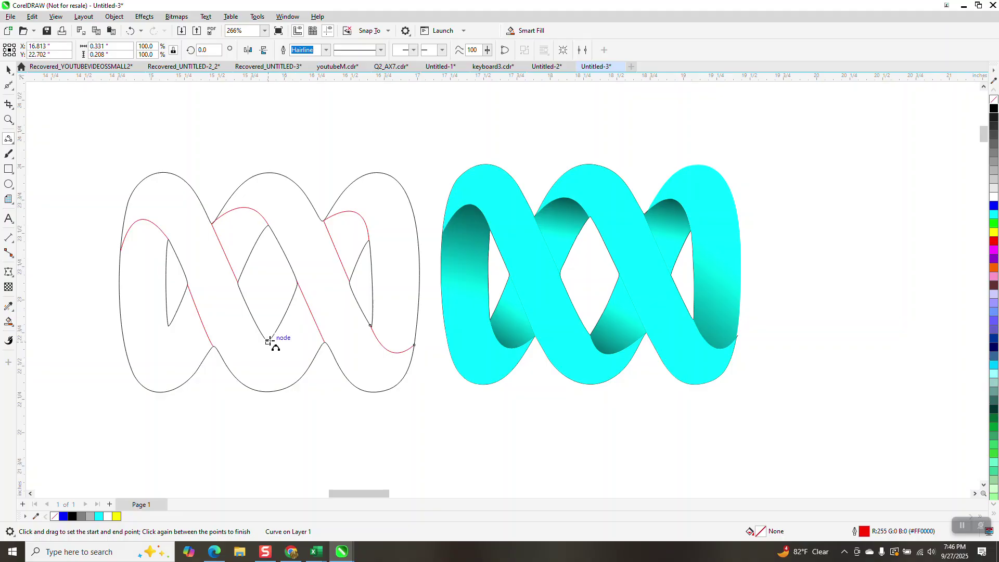
Draw sagging 3-point curves from the middle opening's bottom tip to the lower right valley and from the left opening's bottom tip to the lower left valley
left_click_drag(268, 342, 306, 347)
left_click(292, 358)
left_click_drag(169, 327, 212, 348)
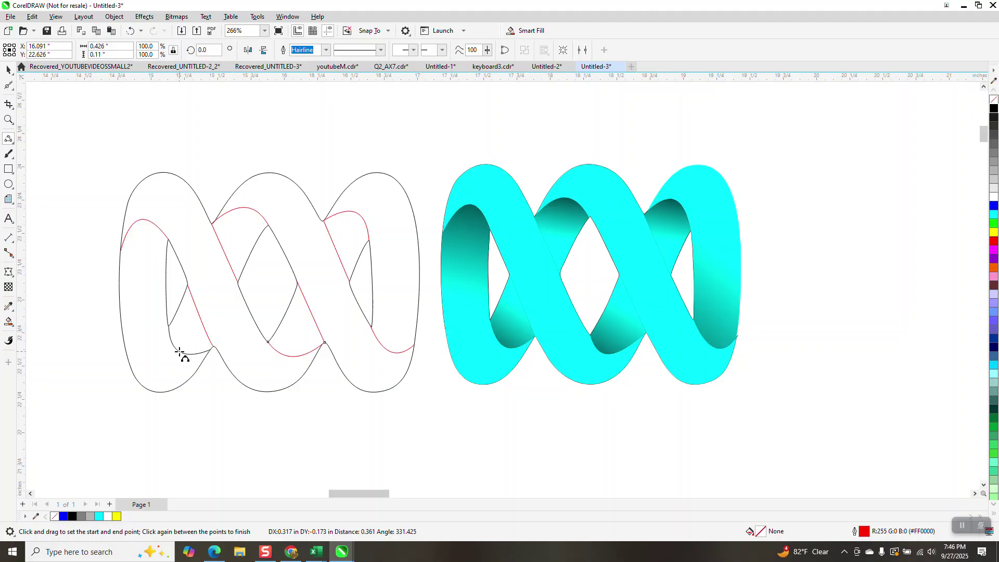
left_click(180, 353)
Move the right end node of the lower left curve up onto the tip of the coil outline's lower left valley with the Shape tool
left_click(8, 120)
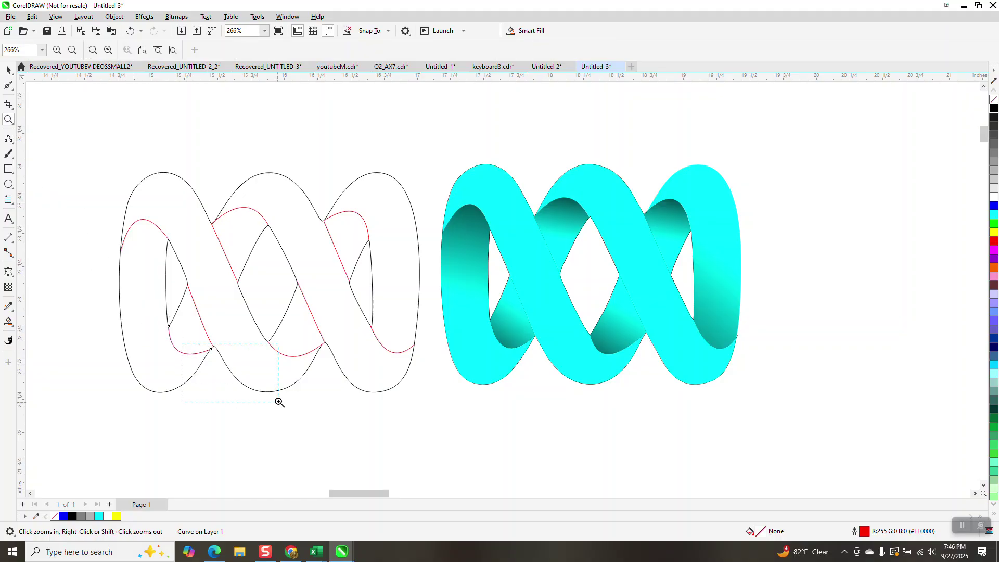
left_click_drag(279, 402, 279, 402)
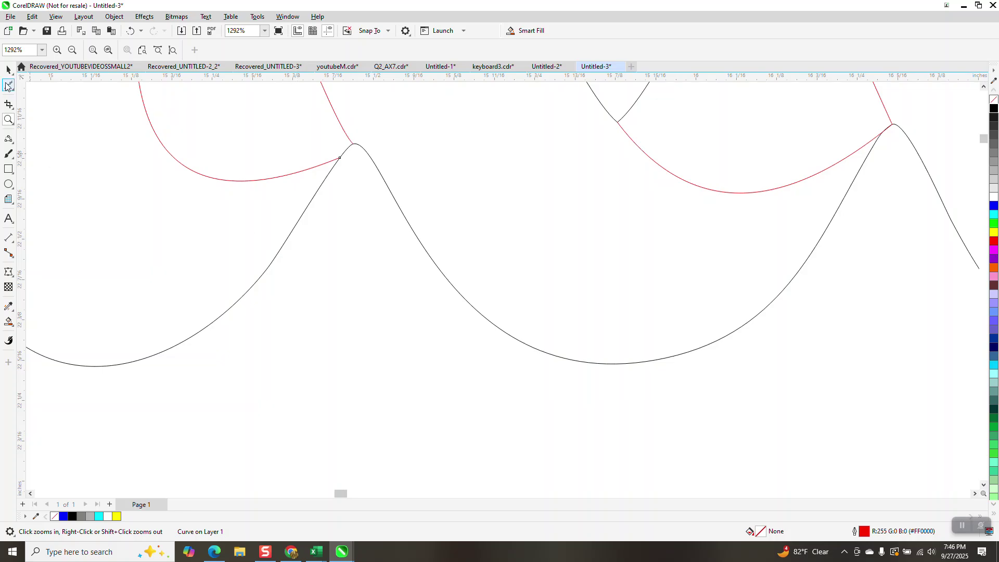
left_click(6, 86)
left_click(13, 90)
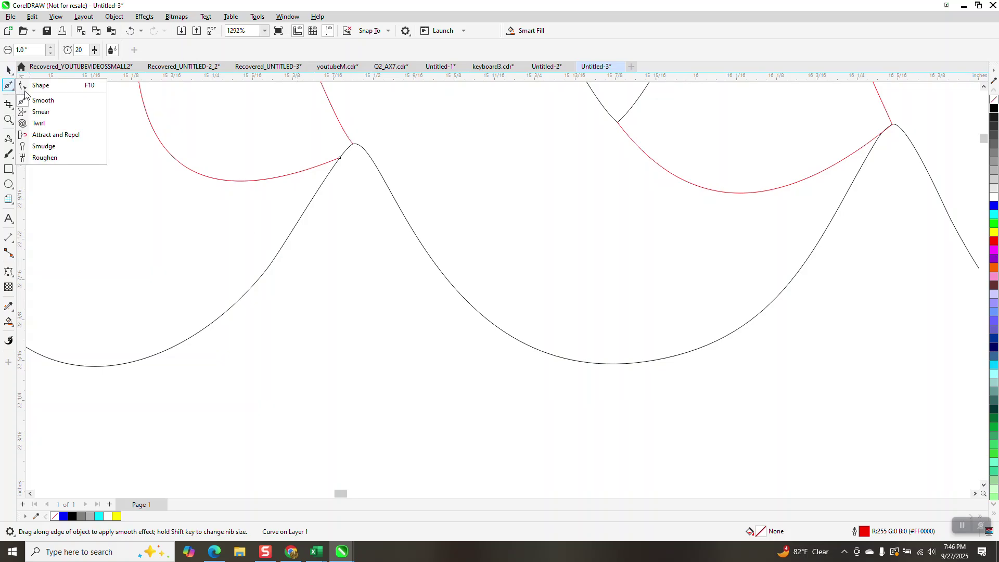
left_click(25, 89)
left_click_drag(339, 158, 350, 153)
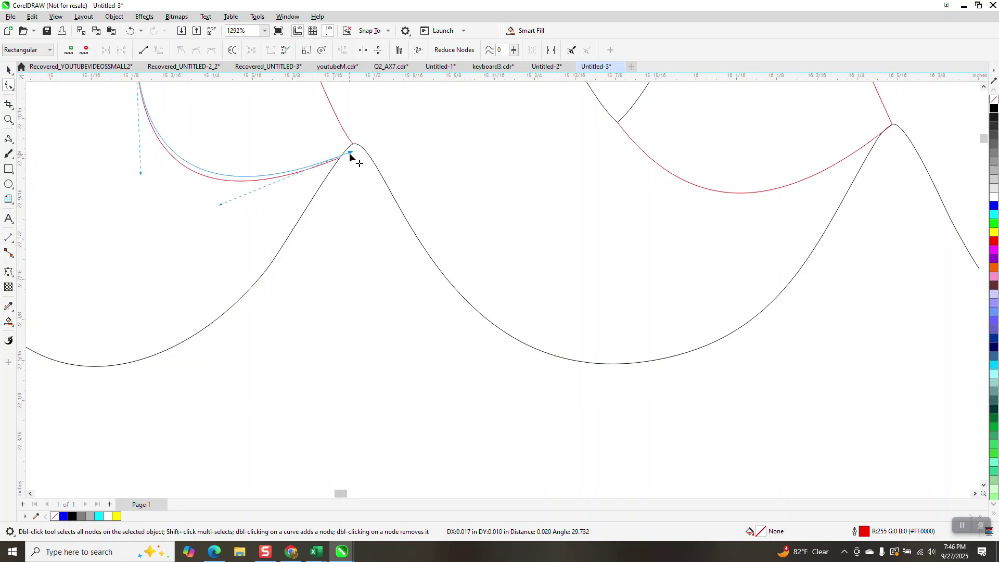
Smart Fill the two front diagonal bands and the right end band of the coil outline with orange (#FF6600) and no outline
scroll(252, 309, "down", 5)
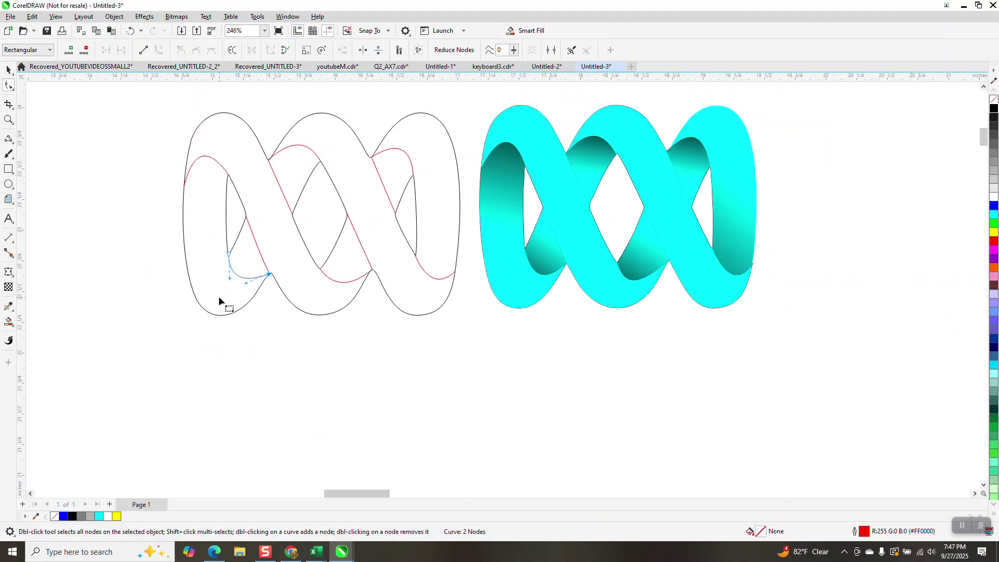
scroll(215, 293, "down", 1)
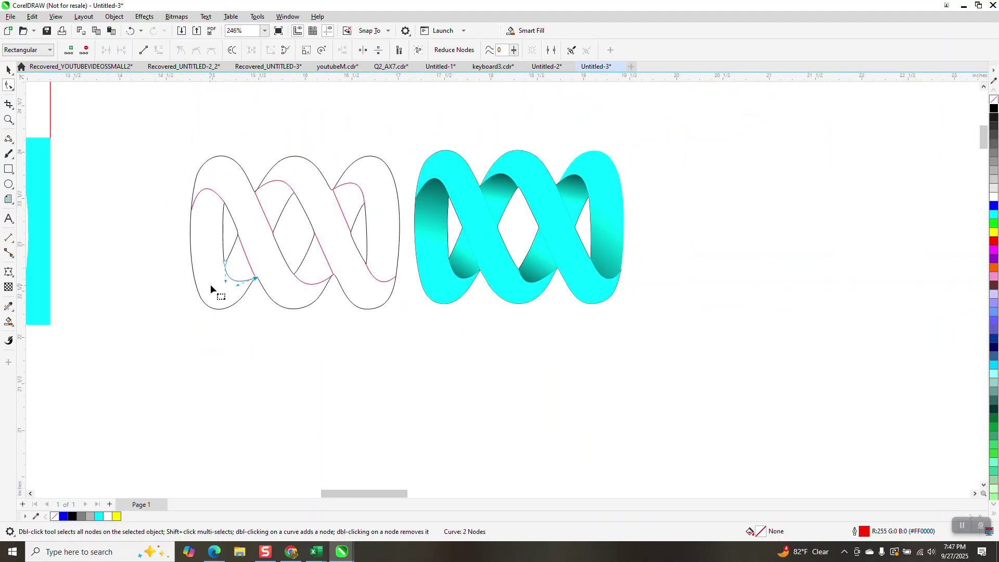
left_click(12, 326)
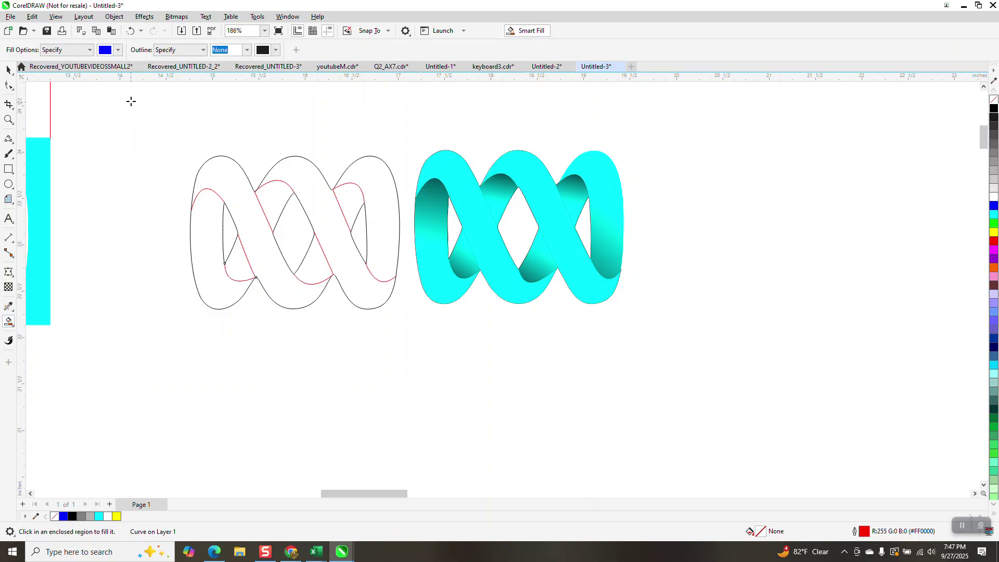
left_click(118, 50)
left_click(138, 128)
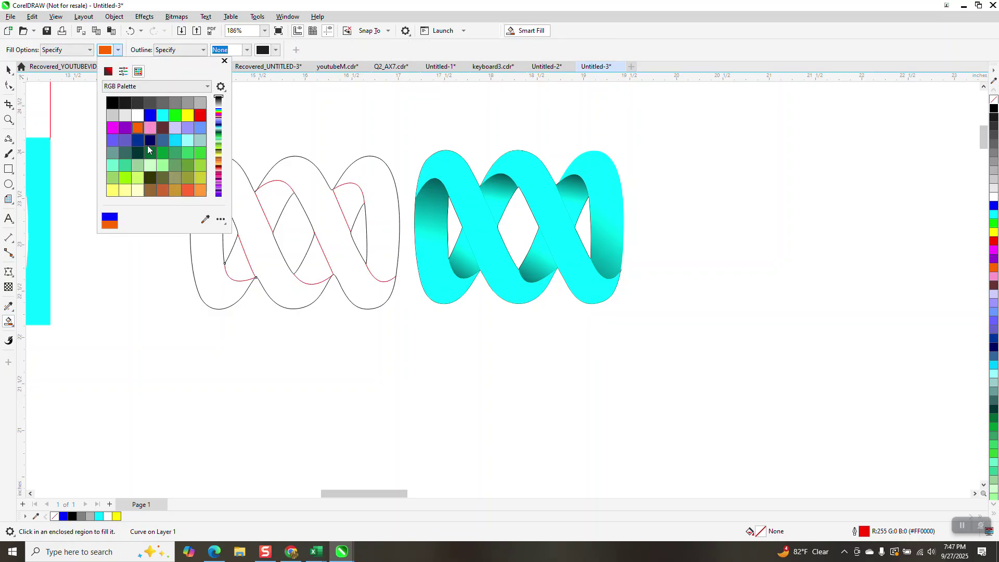
left_click(248, 135)
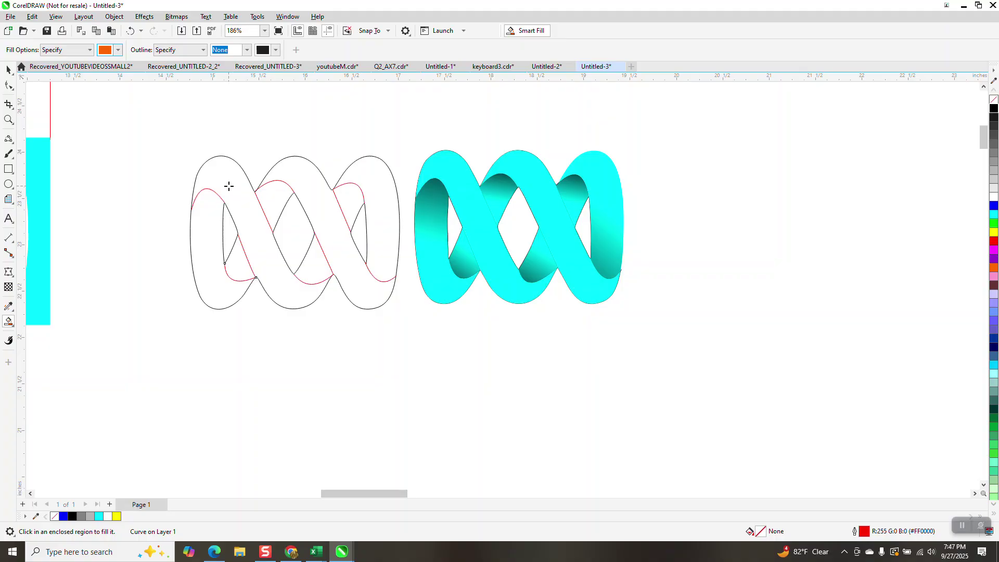
left_click(229, 186)
left_click(308, 196)
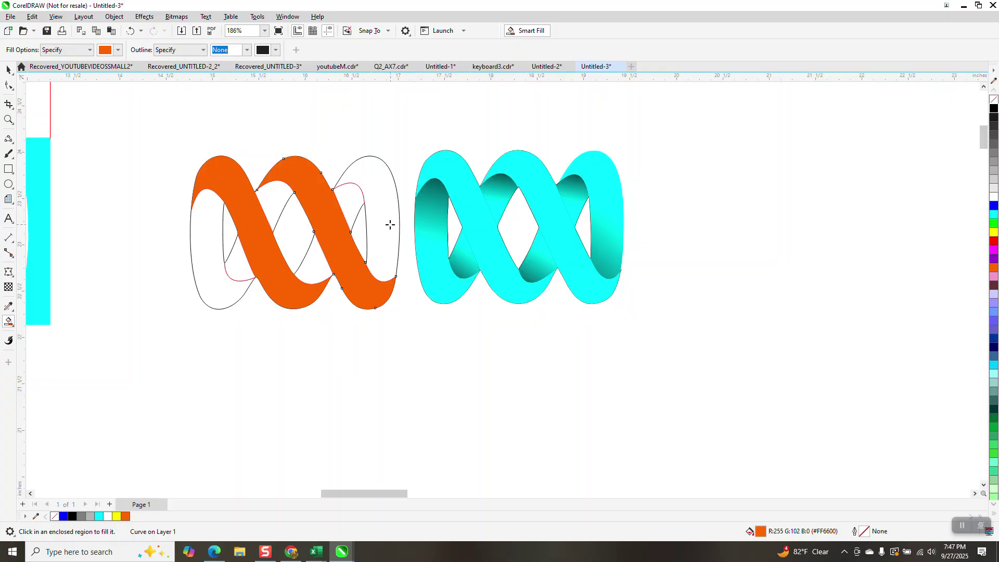
left_click(390, 225)
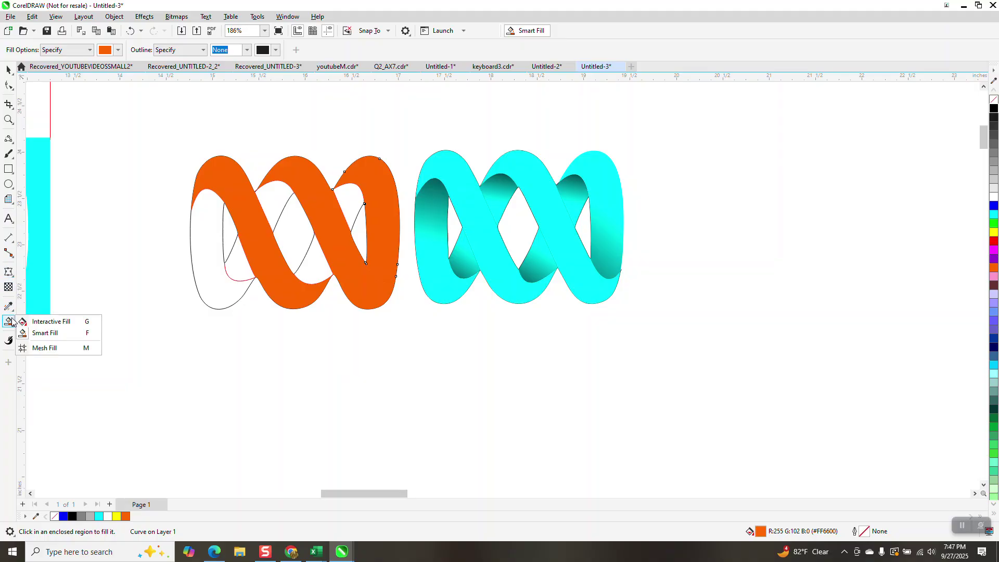
Apply an orange-to-black fountain fill to the right end band, darkening toward its lower end and ending below the coil
left_click(24, 322)
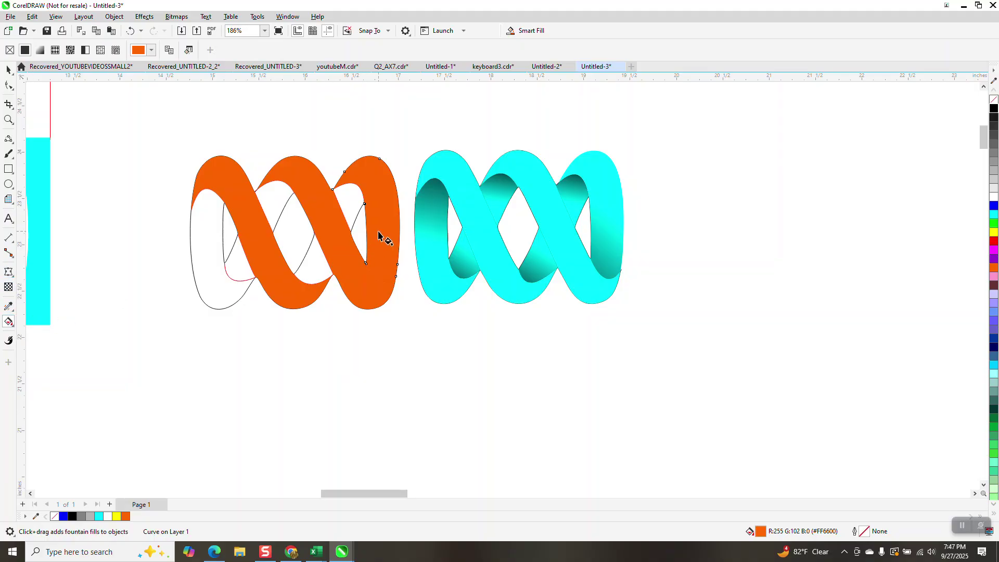
left_click_drag(382, 221, 365, 309)
left_click_drag(994, 120, 363, 339)
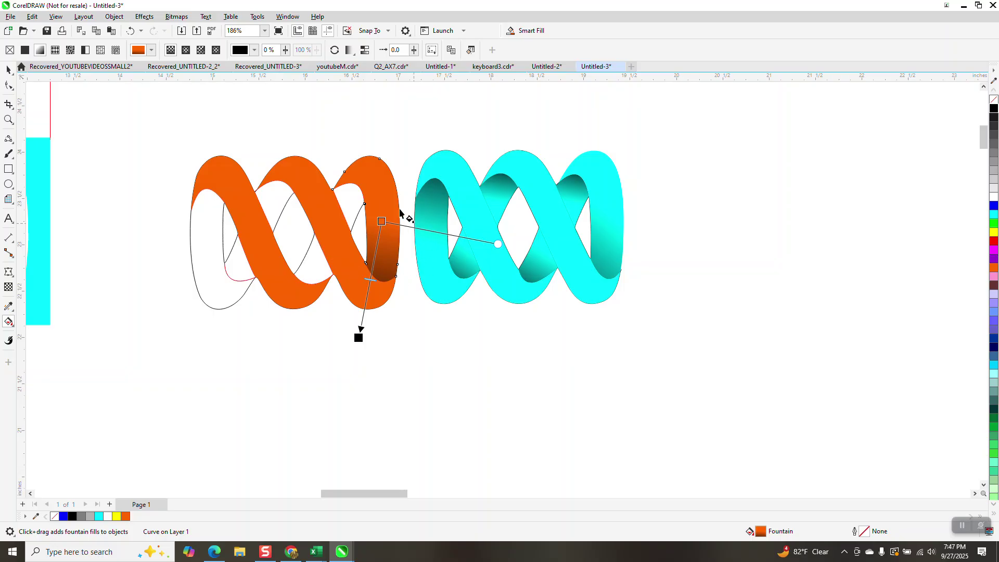
left_click(8, 69)
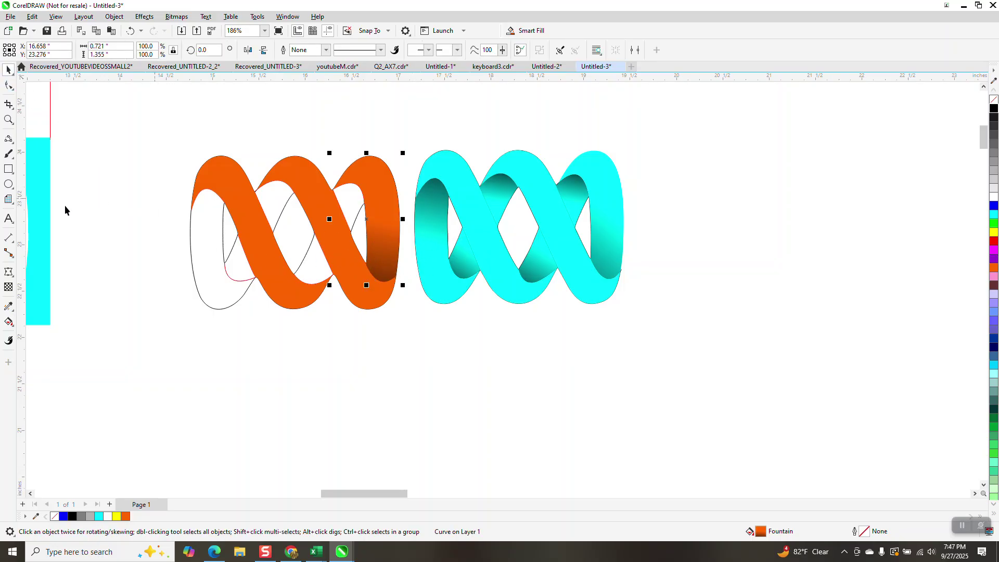
Smart Fill the remaining left end band and the four short back segments between the front bands with the same orange
left_click(12, 329)
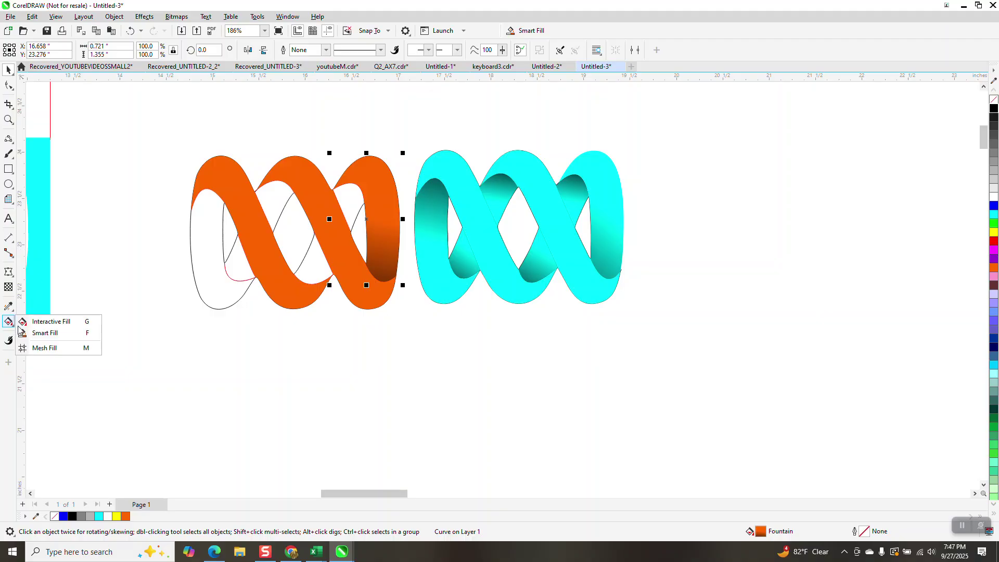
left_click(36, 332)
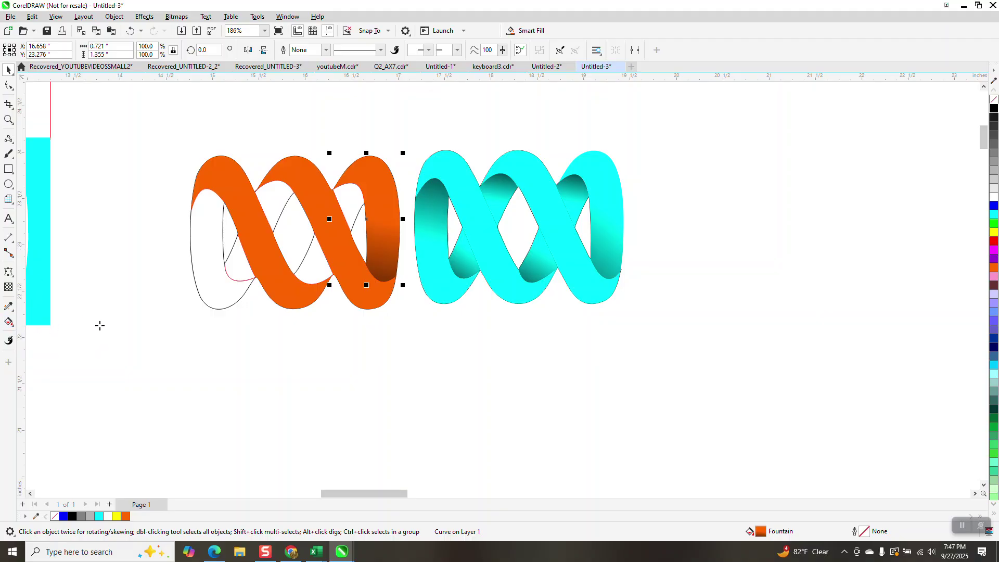
left_click(208, 252)
left_click(233, 262)
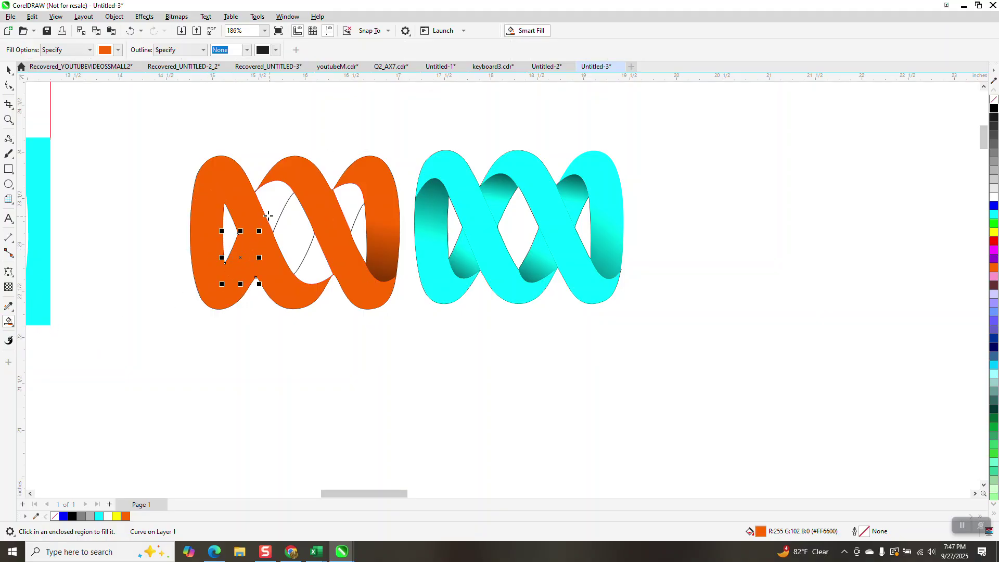
left_click(268, 216)
left_click(320, 265)
left_click(349, 205)
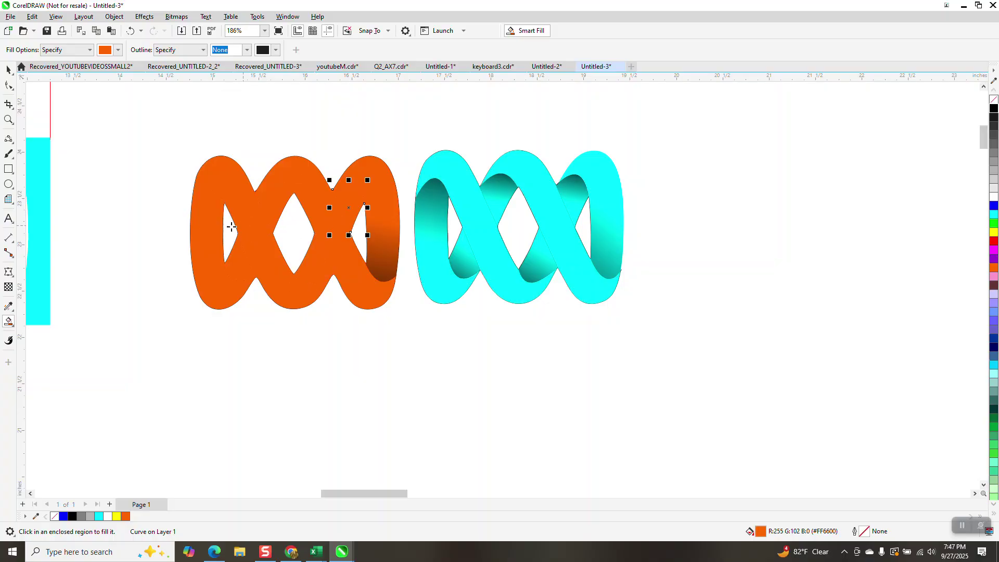
key("space")
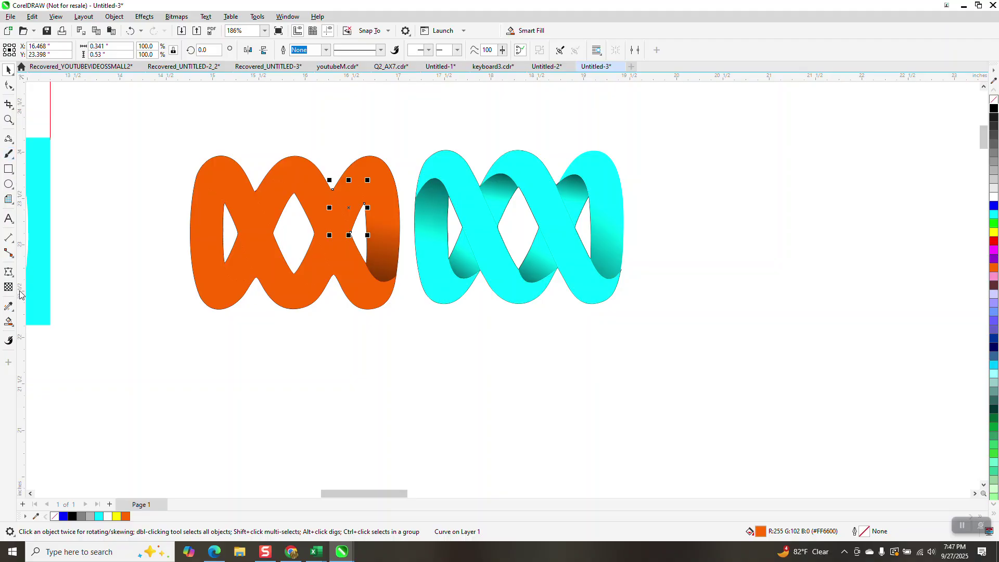
left_click(11, 323)
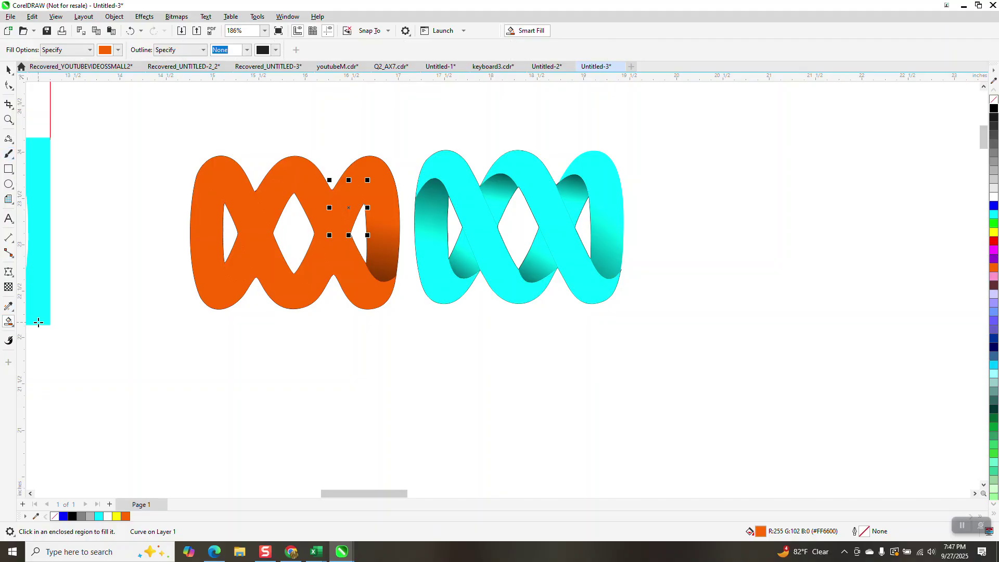
Apply orange-to-black fountain fills to the upper right and lower middle back segments, darkening toward the coil's upper and lower edges respectively
left_click(11, 323)
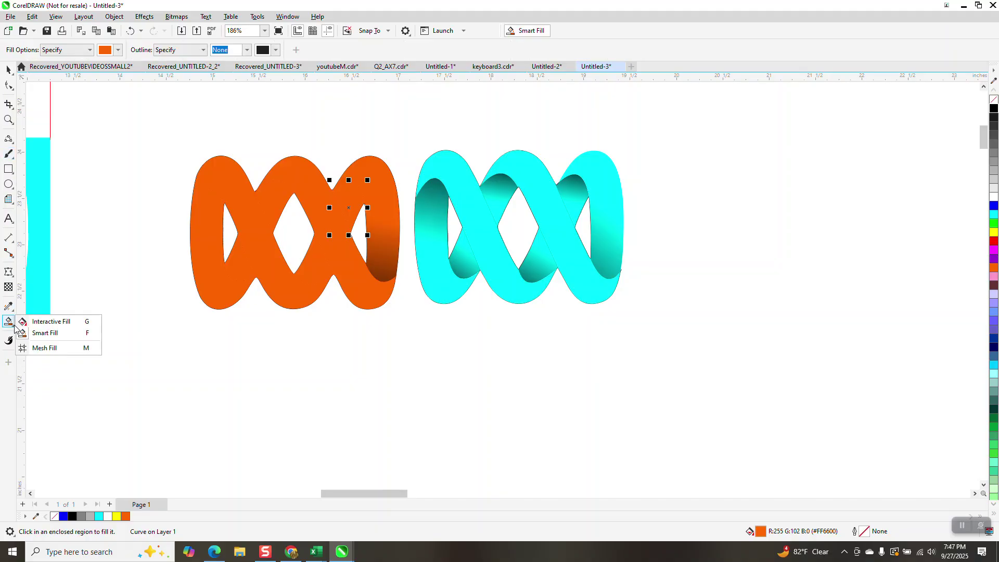
left_click(33, 326)
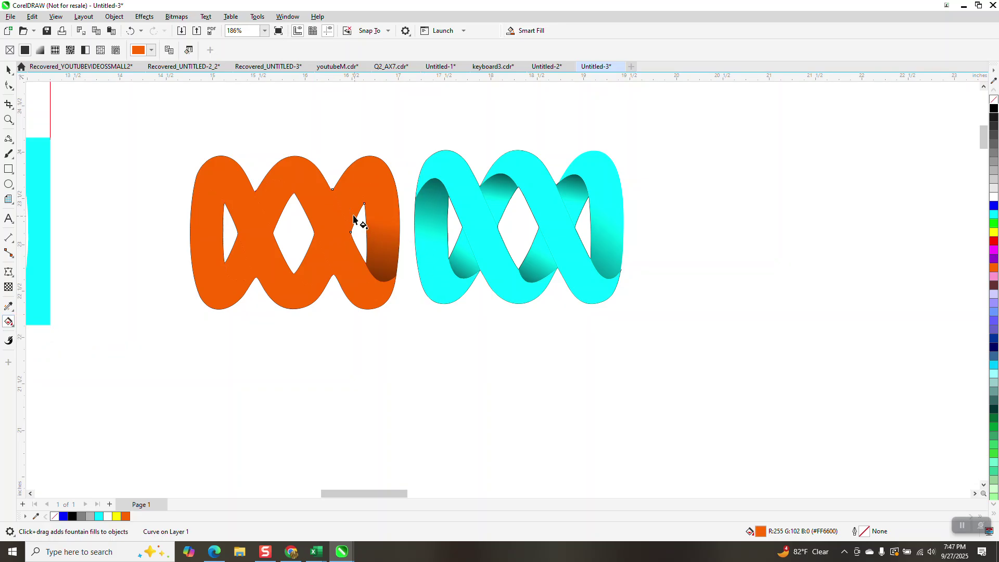
left_click_drag(360, 195, 384, 162)
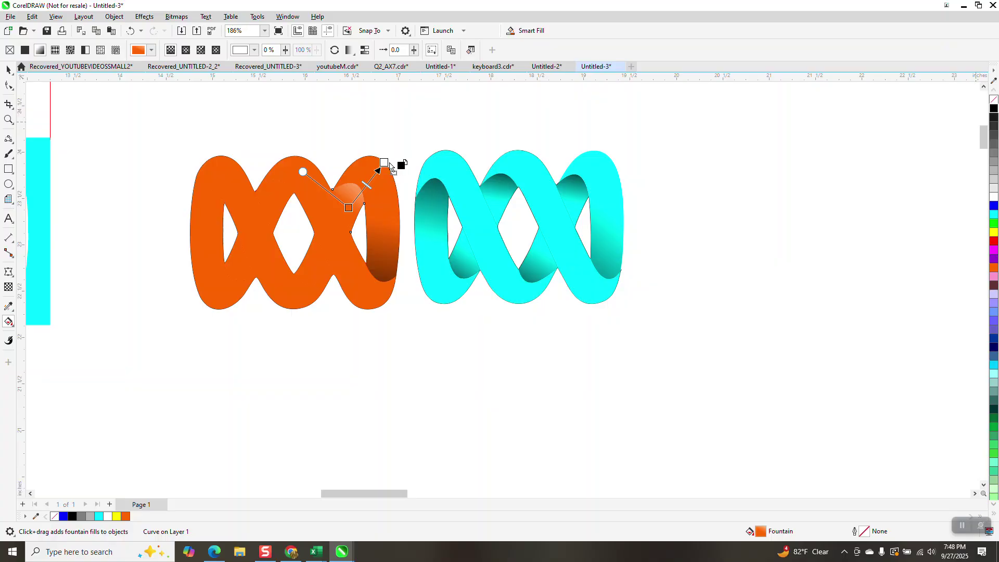
left_click_drag(392, 166, 389, 154)
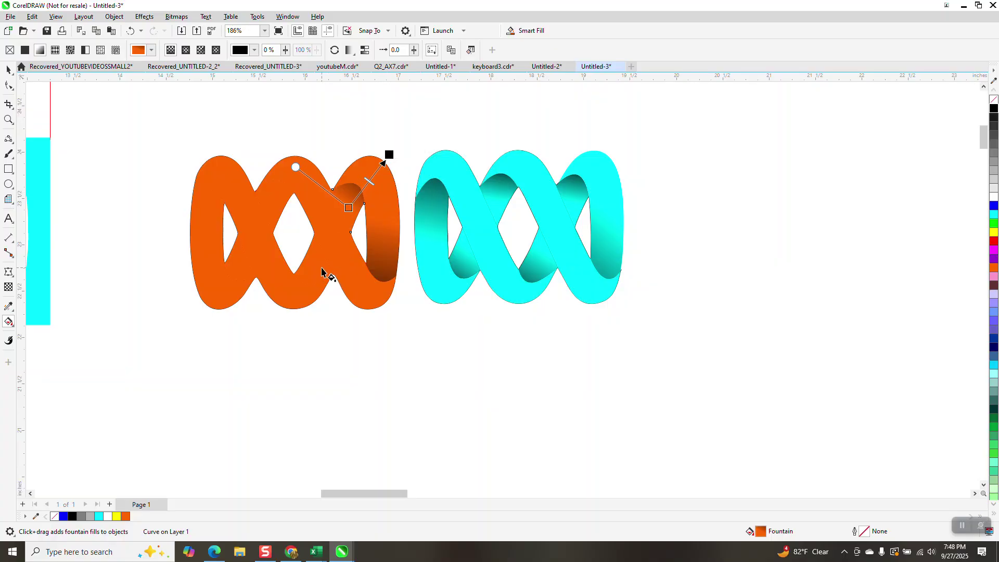
left_click_drag(320, 261, 301, 307)
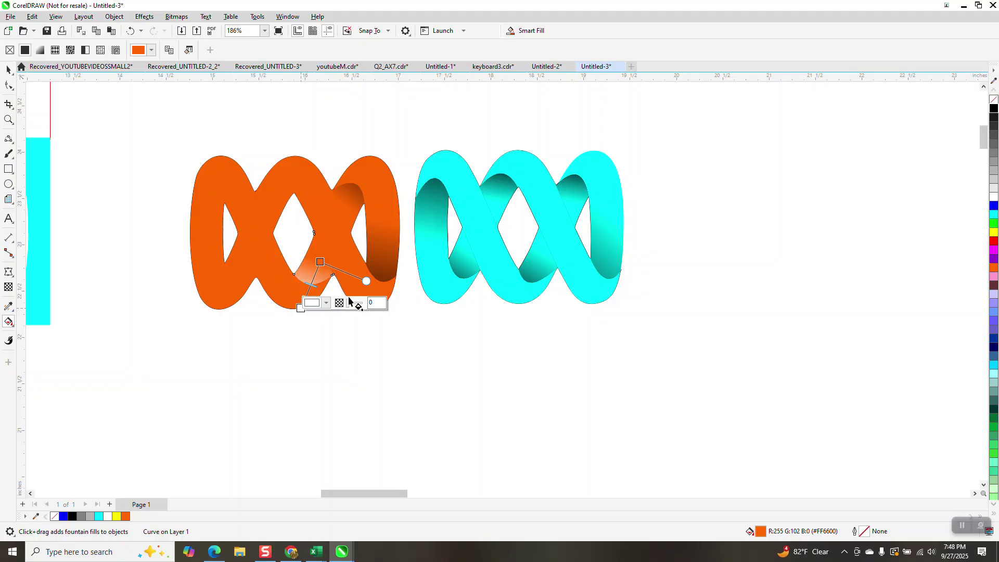
left_click_drag(367, 335, 302, 308)
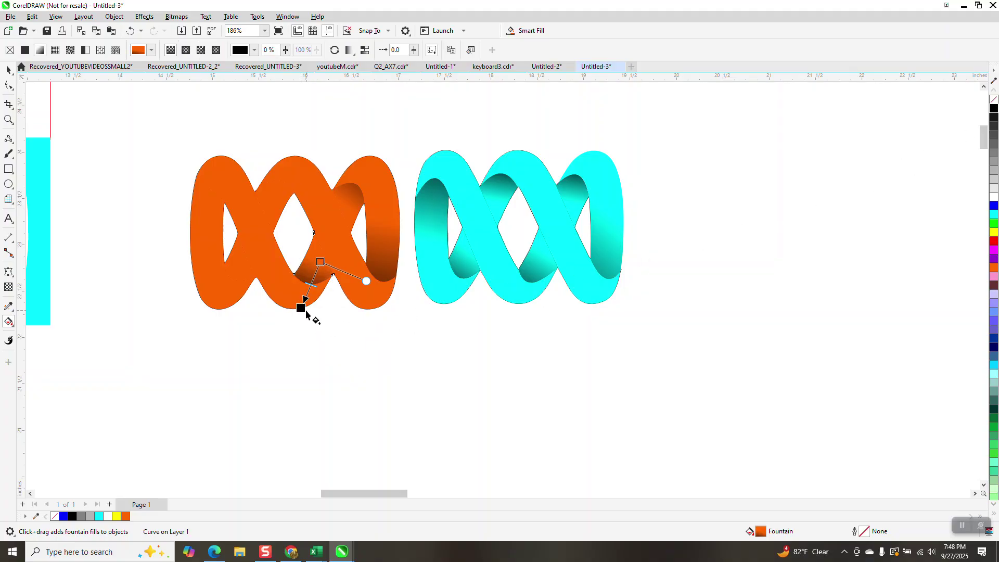
left_click(276, 201)
left_click_drag(277, 200, 309, 177)
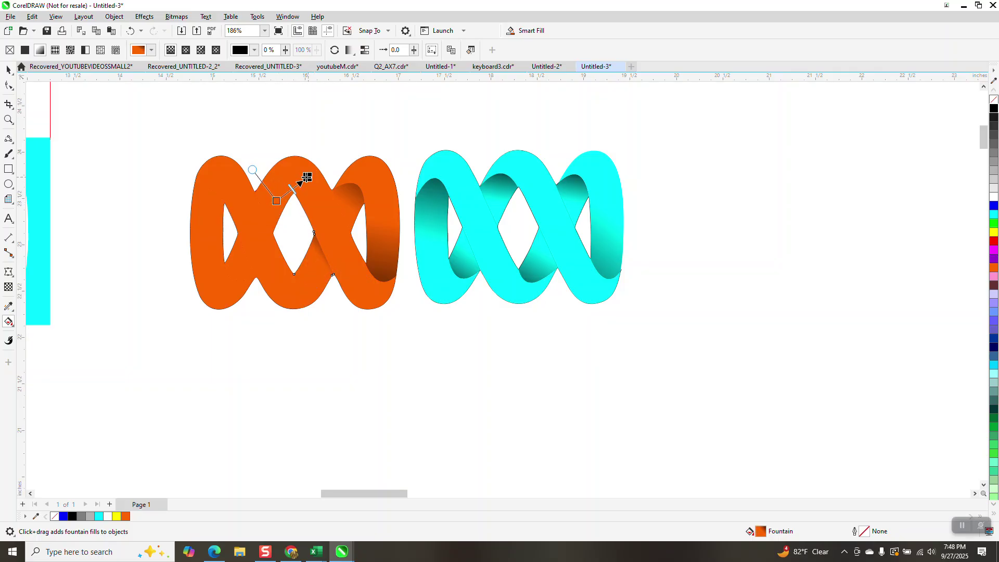
left_click(130, 33)
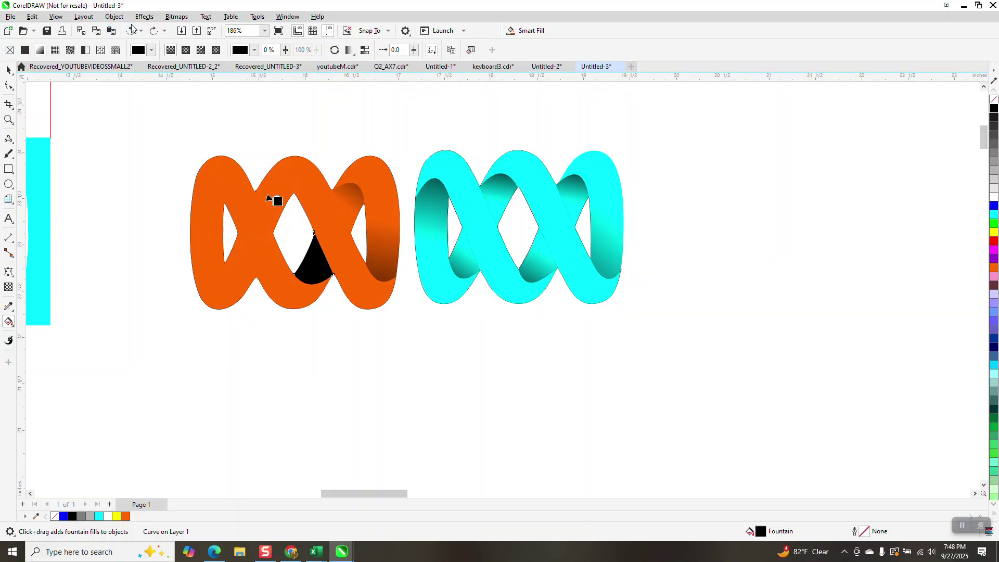
left_click(131, 31)
Apply an orange-to-black fountain fill to the upper back segment between the two front bands, darkening toward its upper right edge
left_click(8, 69)
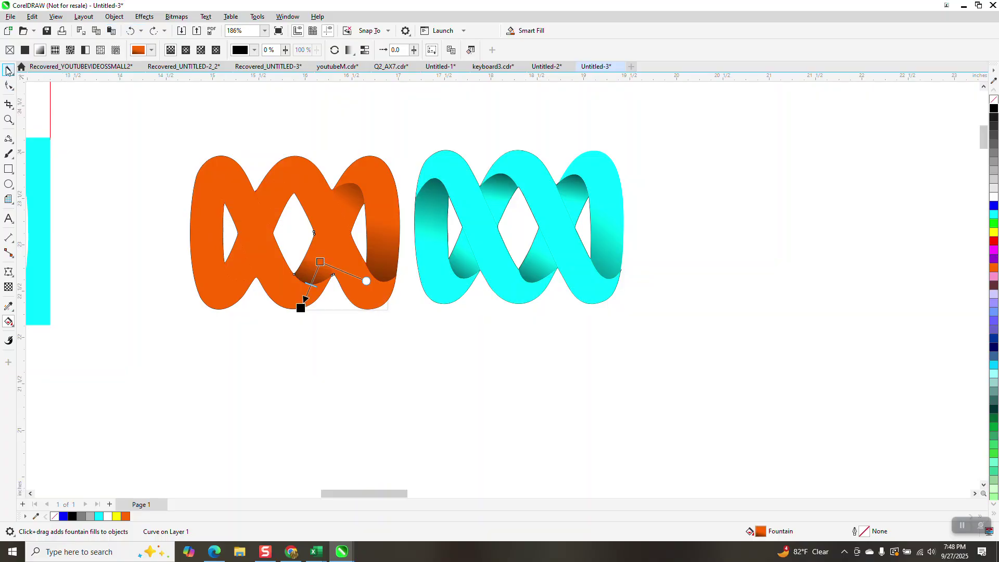
left_click(274, 195)
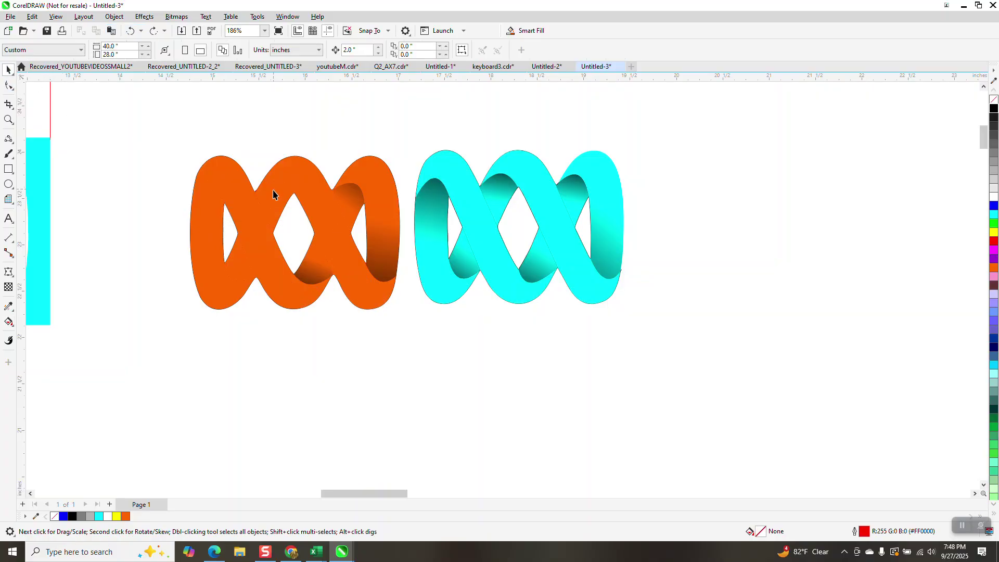
left_click(8, 322)
left_click(46, 318)
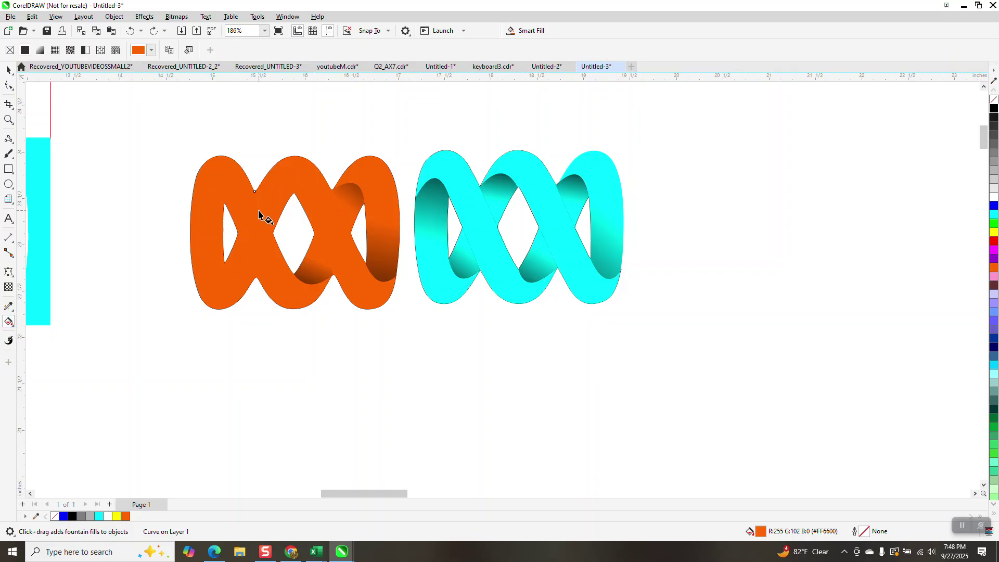
left_click_drag(260, 209, 303, 172)
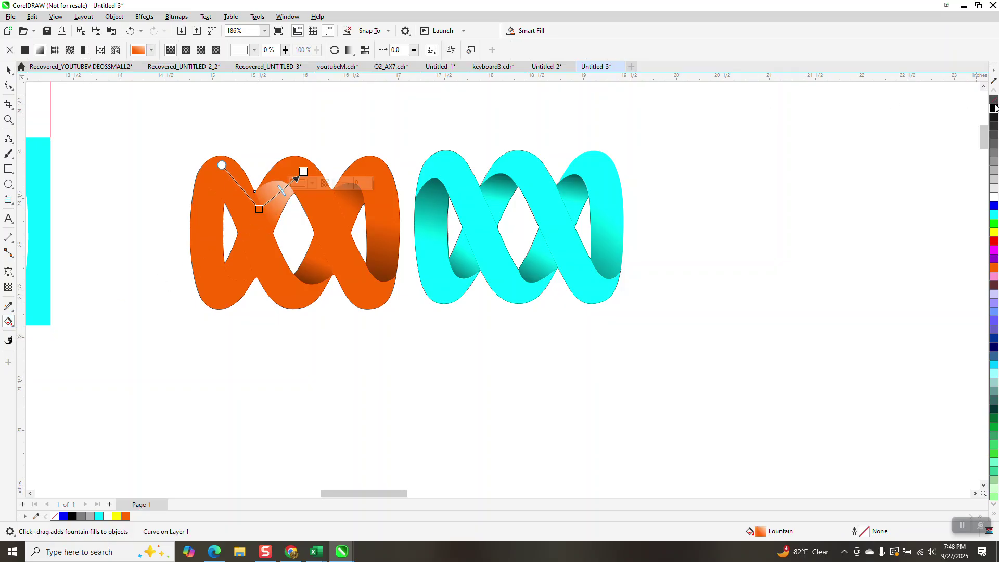
left_click(304, 171)
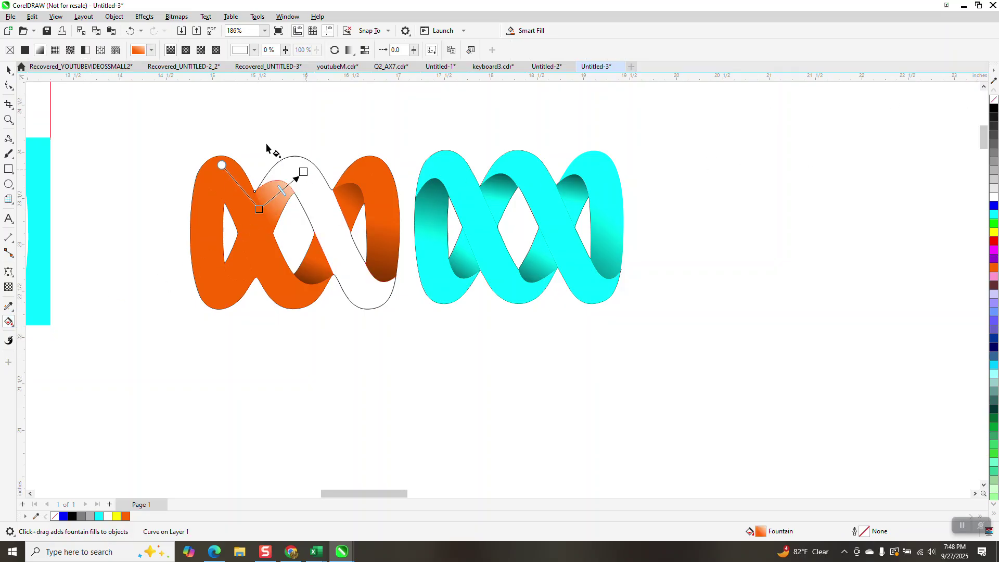
left_click(131, 31)
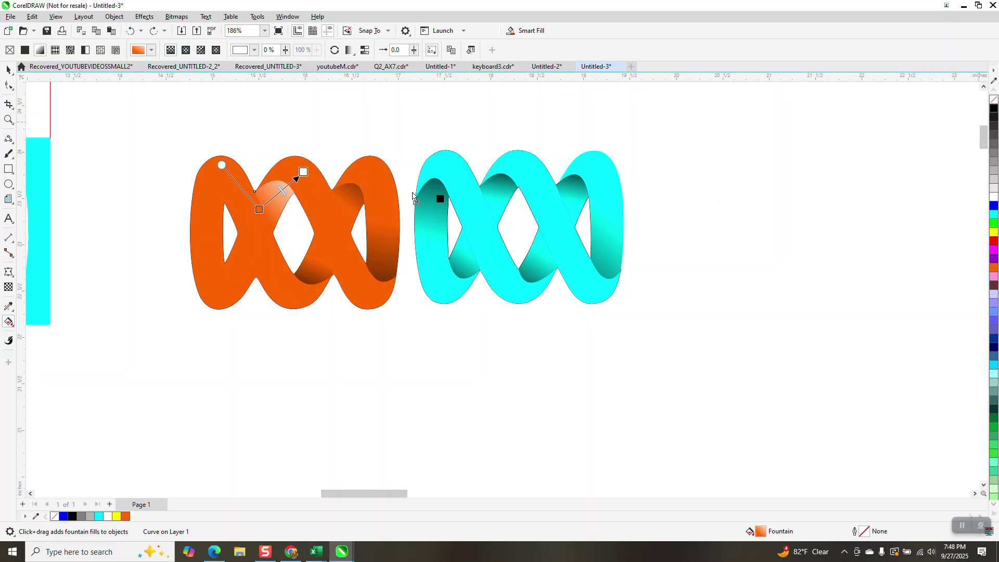
mouse_move(313, 171)
left_mouse_down()
mouse_move(302, 172)
mouse_move(316, 158)
left_mouse_up()
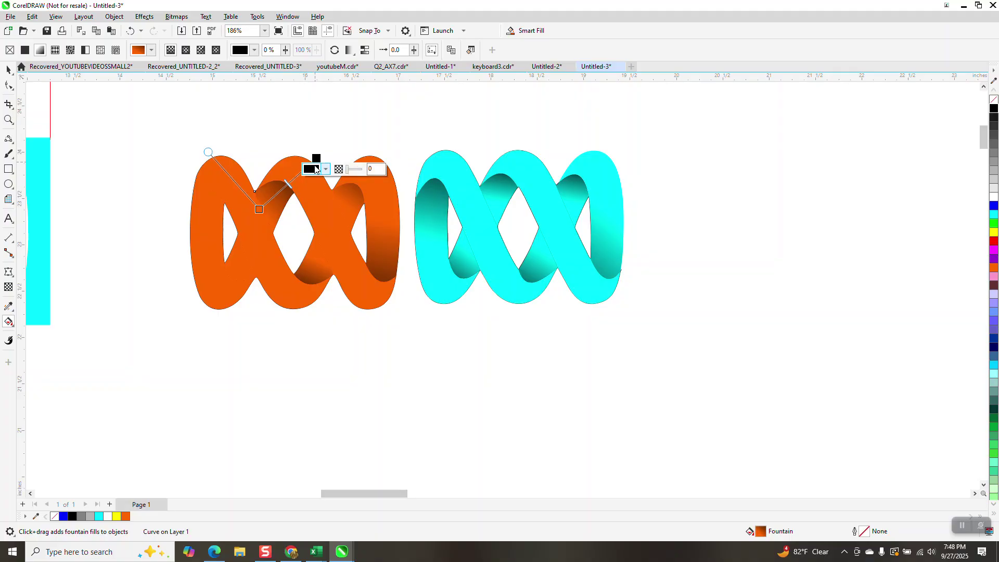
Apply a vertical orange-to-black fountain fill to the left end band, darkening toward its upper end and ending above the coil
left_click(207, 239)
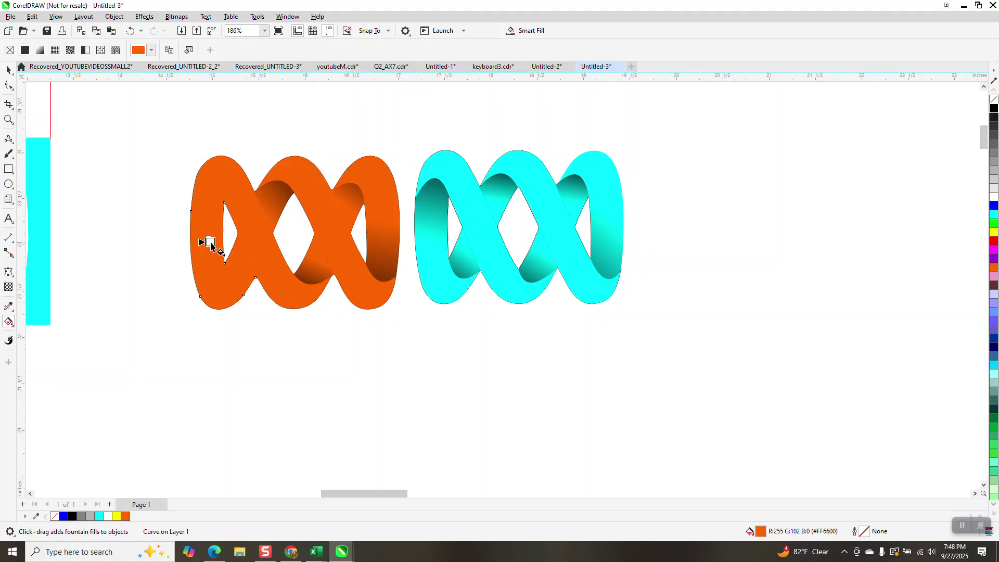
left_click_drag(208, 241, 216, 263)
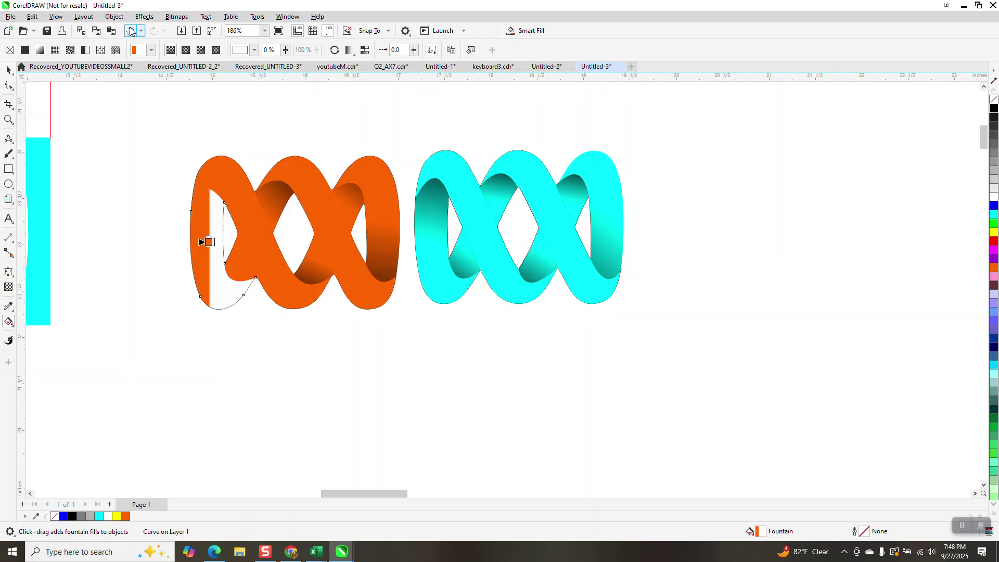
key("ctrl+z")
left_click_drag(214, 255, 214, 158)
left_click_drag(994, 108, 214, 127)
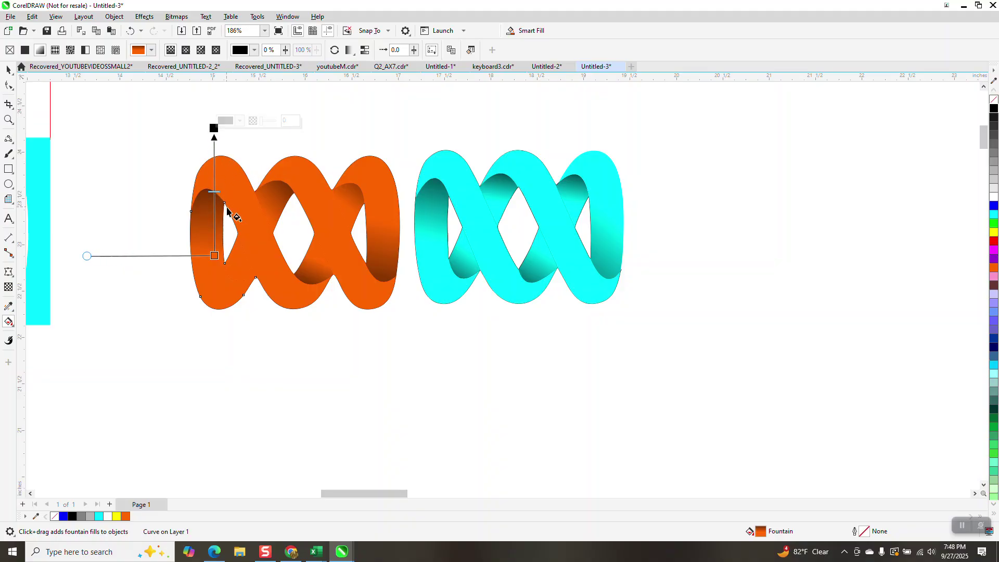
Apply an orange-to-black fountain fill to the lower left back segment, darkening toward its lower left edge and ending below the coil
left_click(8, 69)
left_click(59, 135)
left_click(242, 275)
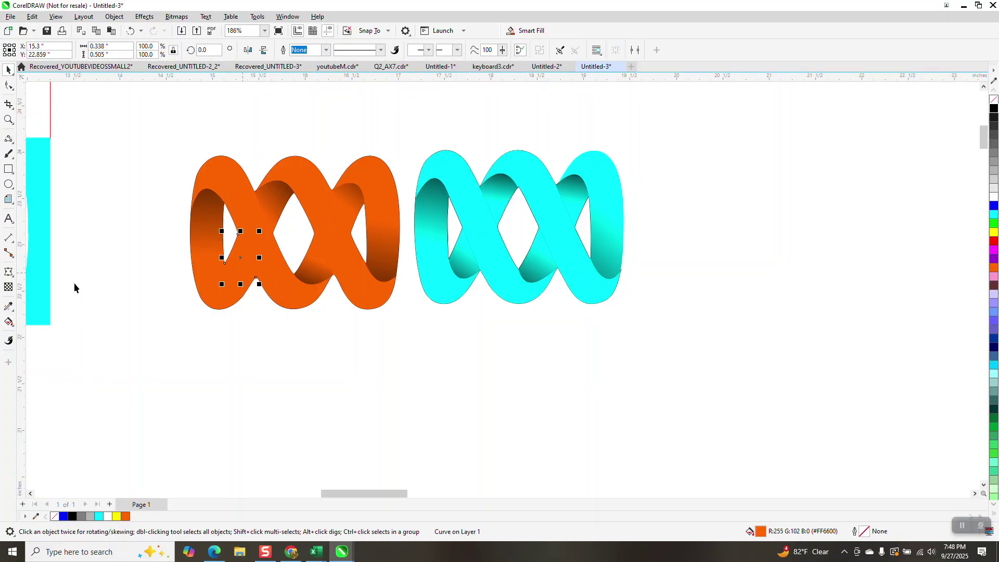
left_click(13, 329)
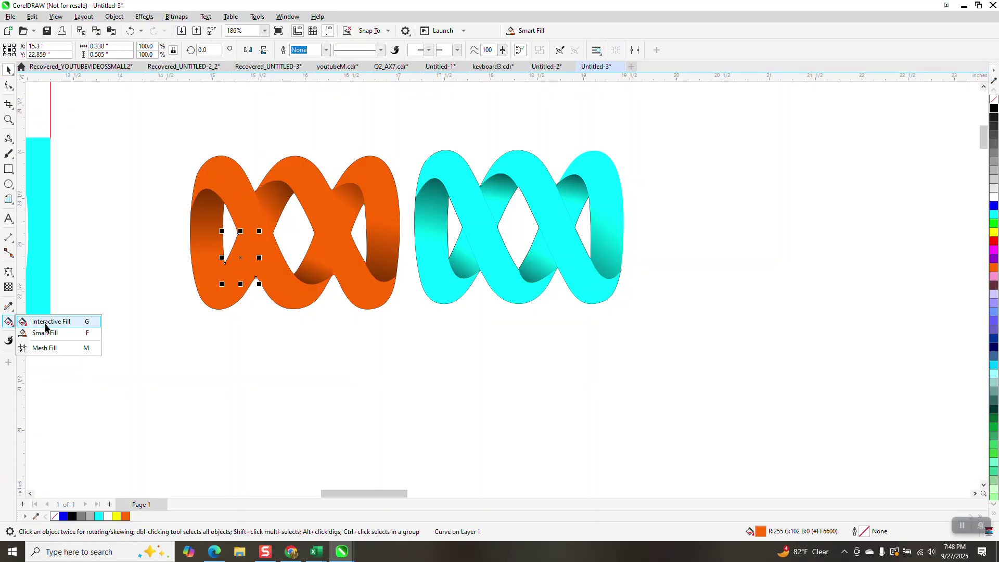
left_click(45, 322)
left_click_drag(250, 256, 199, 319)
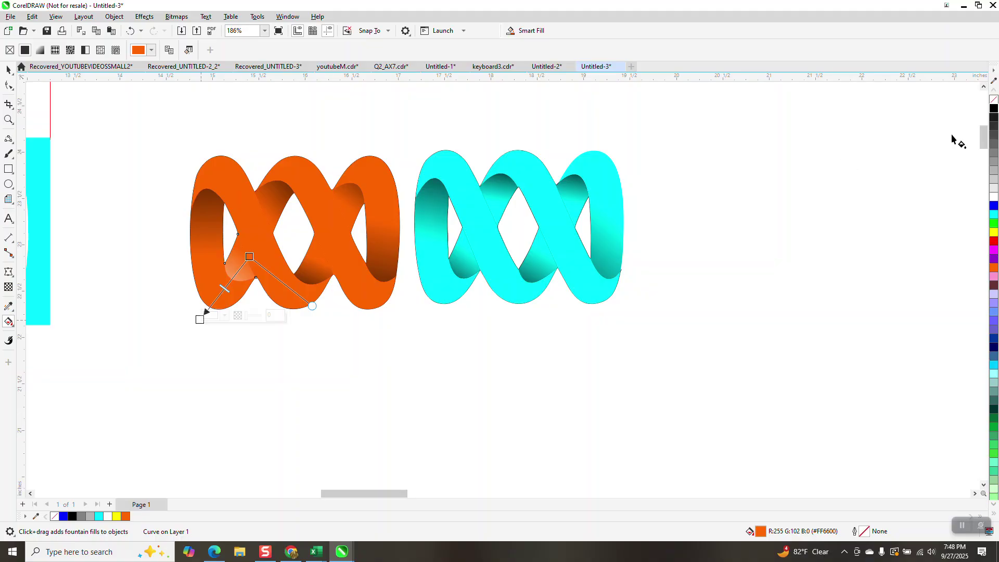
left_click(200, 319)
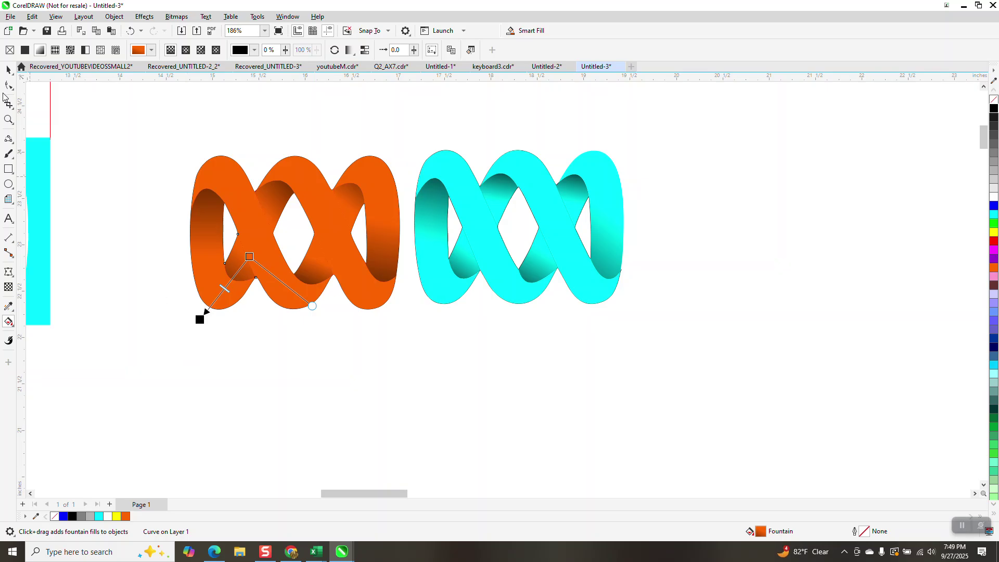
left_click(8, 69)
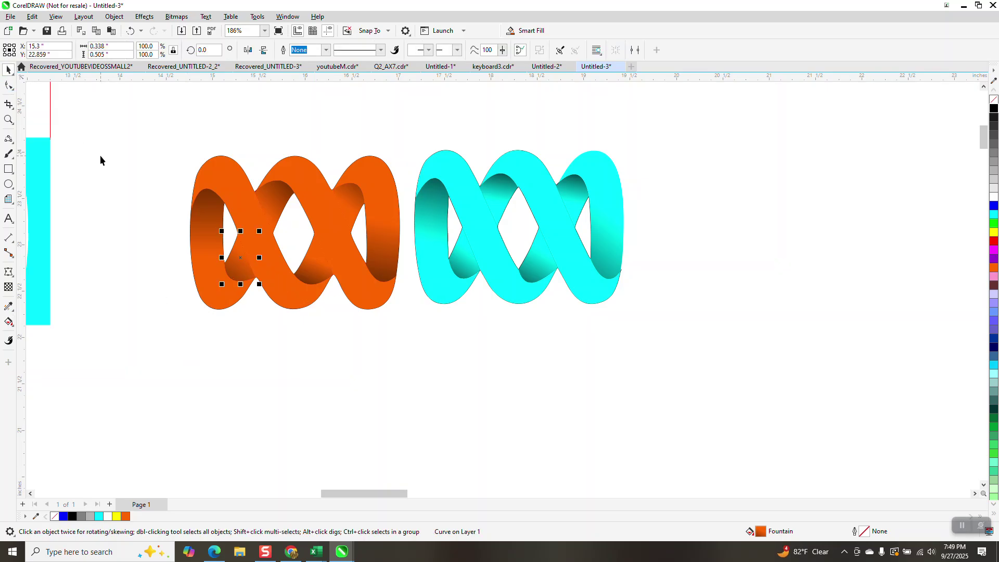
Draw a rectangle about 4.98 by 2.04 inches around both coils and fill it with black
left_click(8, 169)
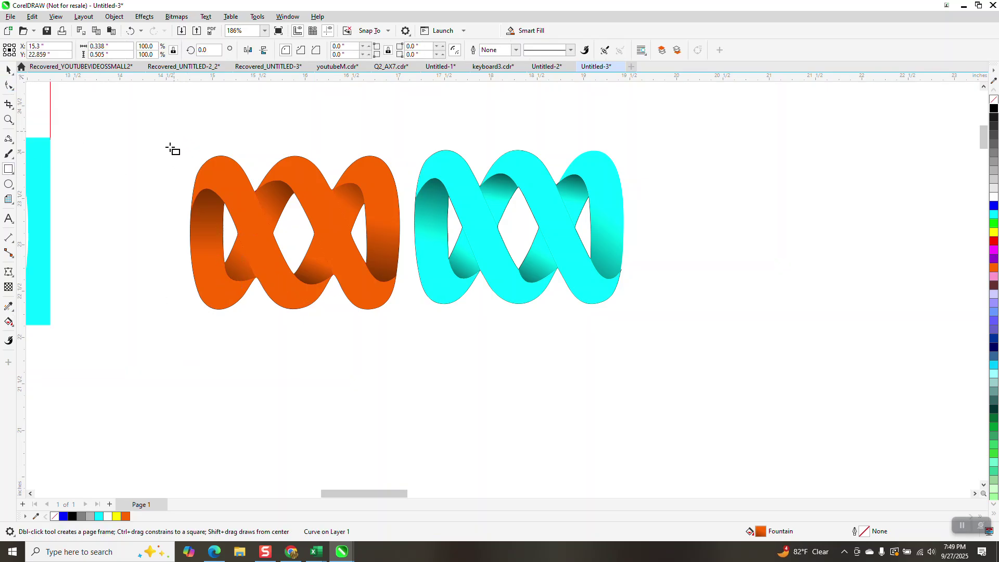
left_click_drag(173, 133, 635, 321)
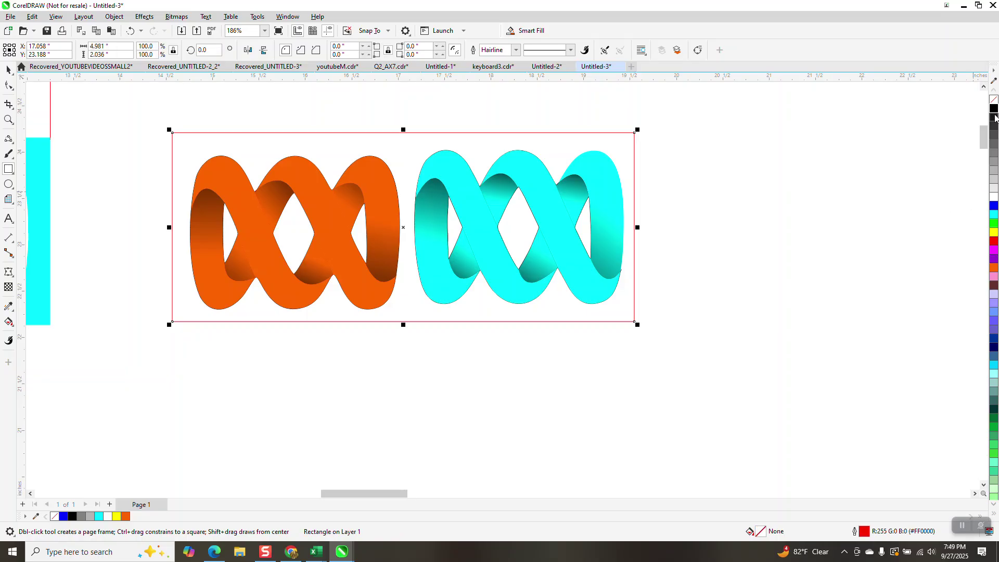
left_click(995, 111)
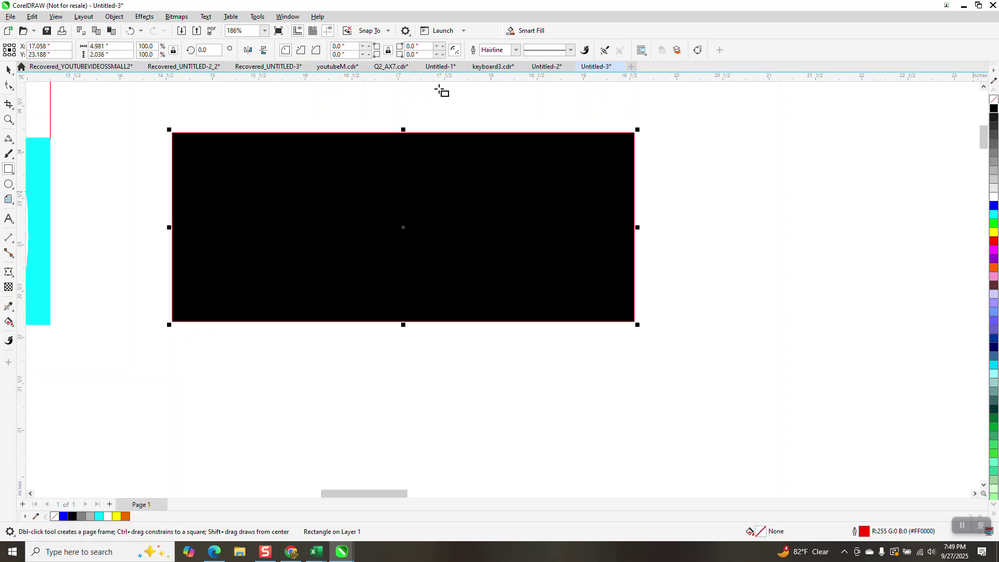
Send the black rectangle to the back of the page behind both coils and deselect it
left_click(114, 17)
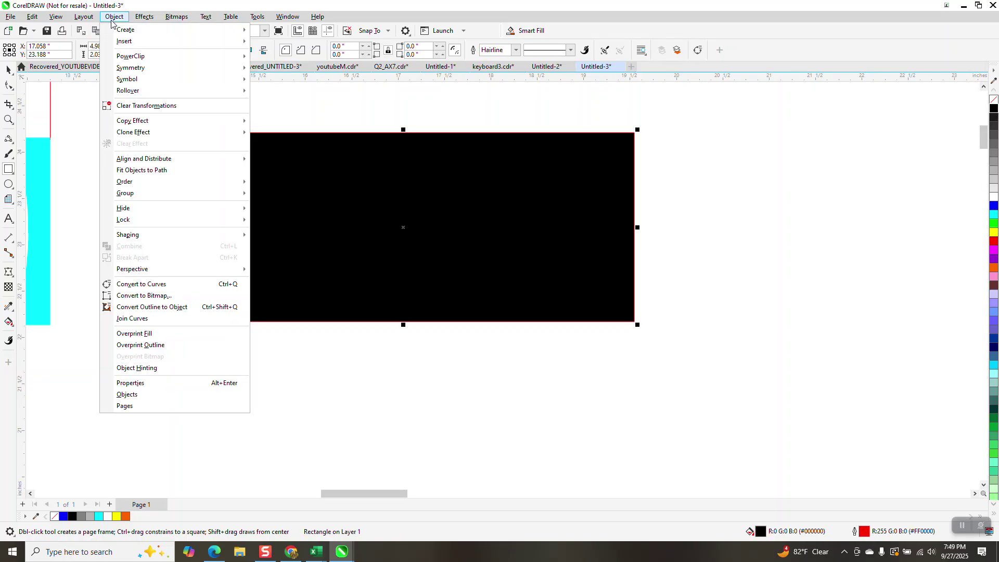
mouse_move(125, 182)
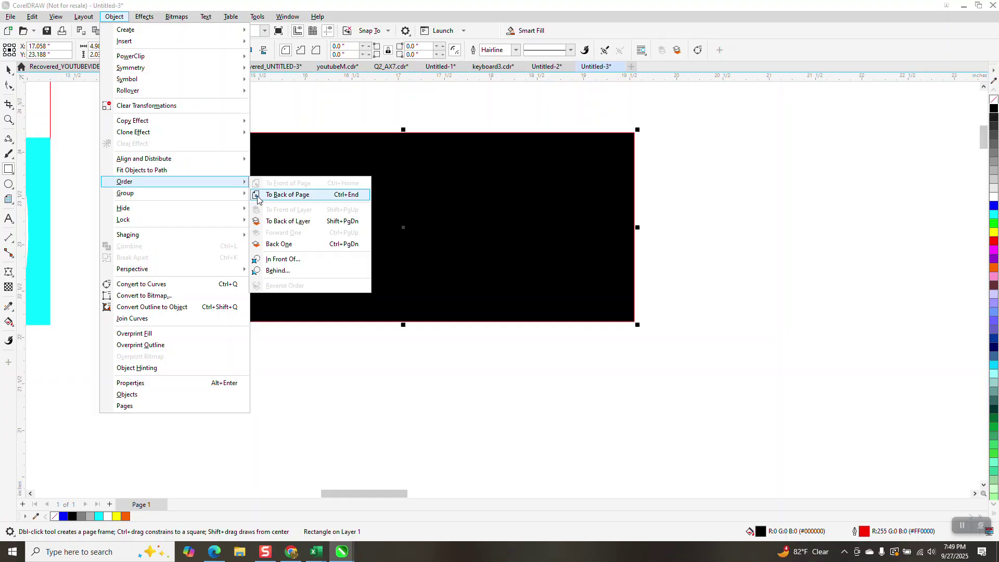
left_click(258, 195)
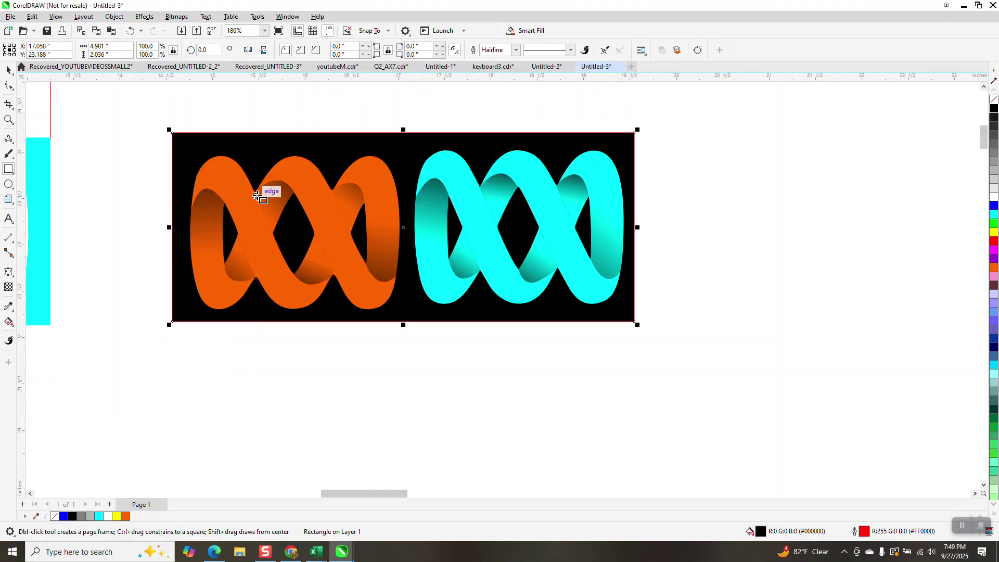
left_click(9, 69)
key("Escape")
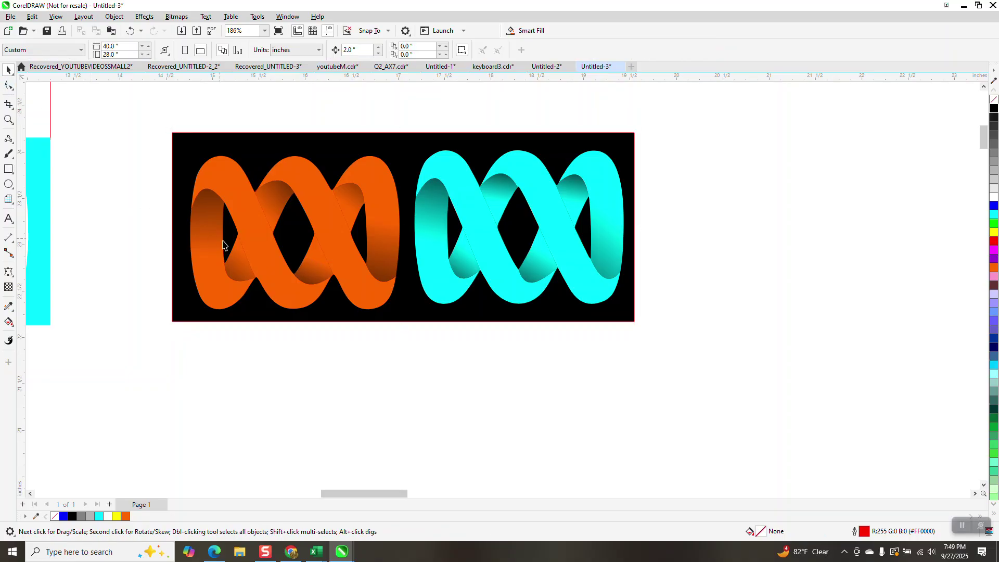
Redirect the fountain fill on the orange coil's middle lower back segment, running from orange below it to black beyond its upper right edge
left_click(315, 275)
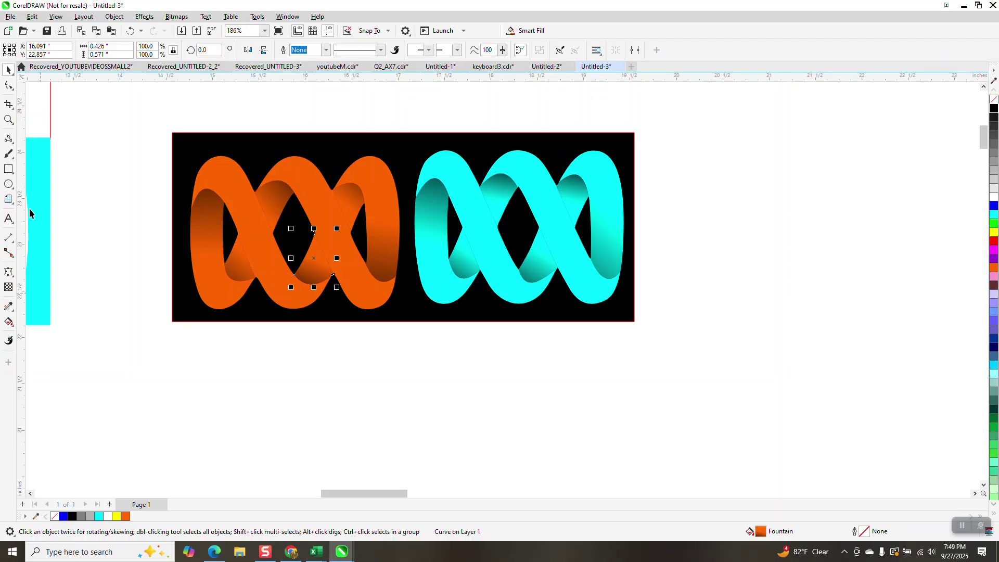
left_click(8, 119)
left_click_drag(303, 208, 432, 322)
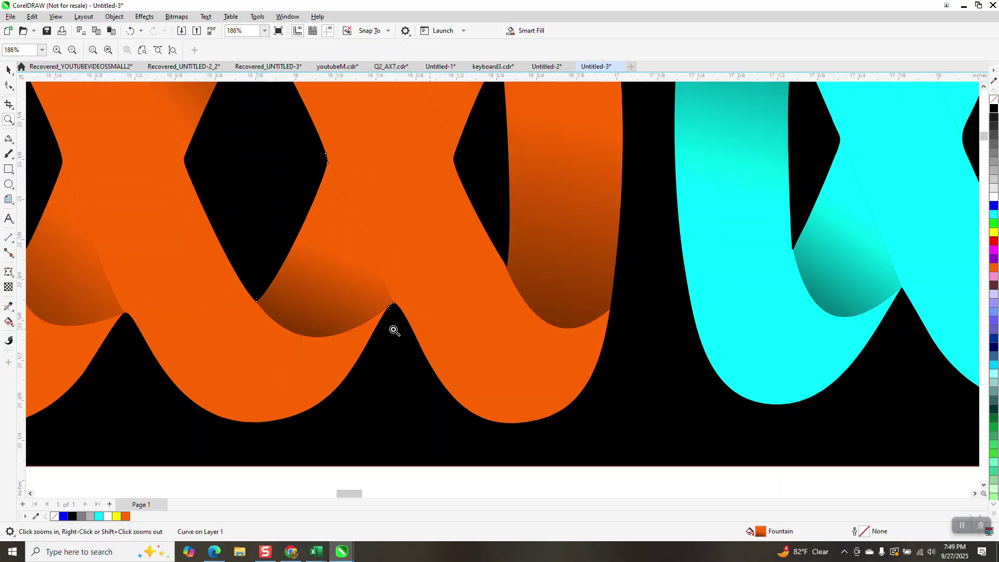
left_click(9, 307)
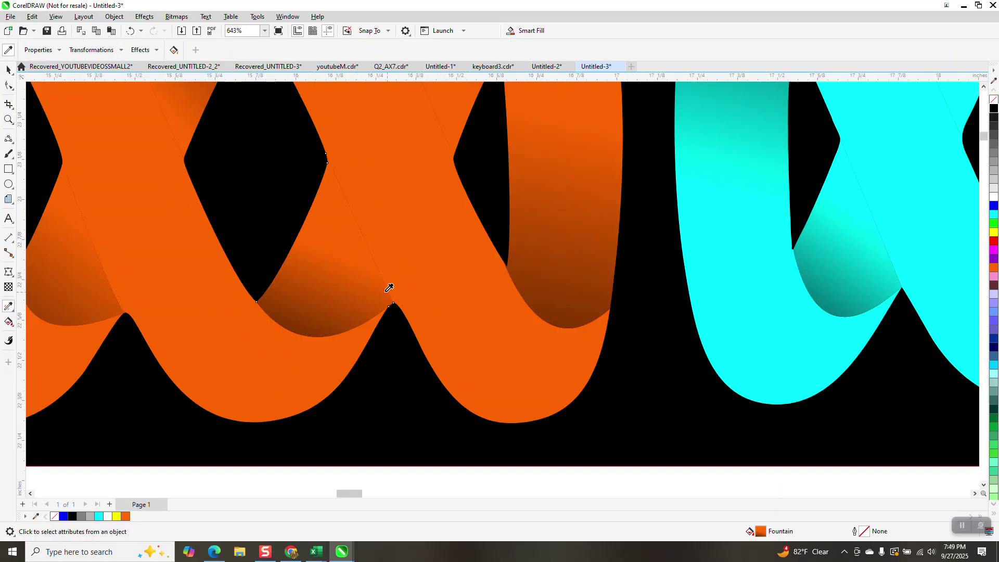
left_click(11, 324)
left_click(35, 326)
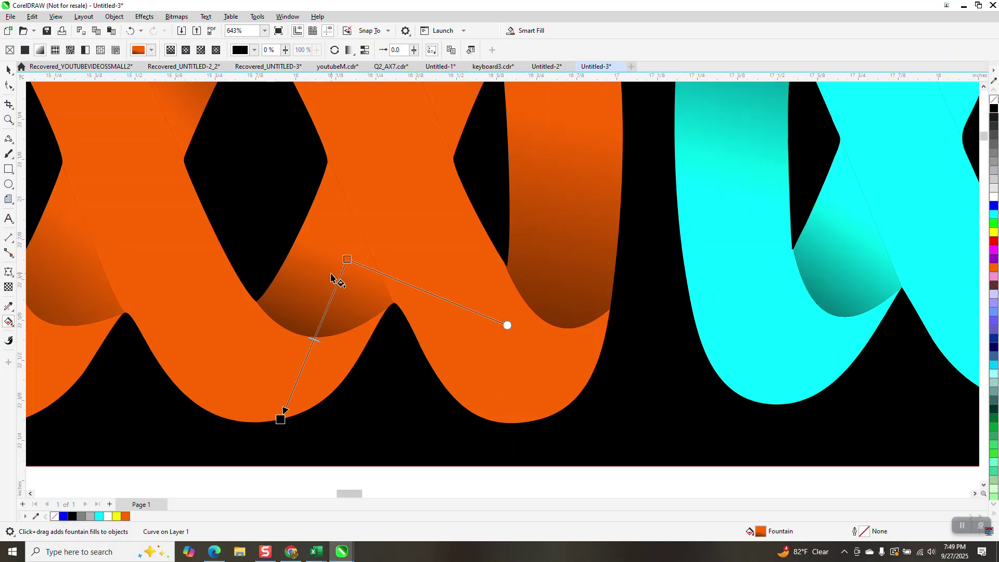
left_click_drag(349, 255, 374, 193)
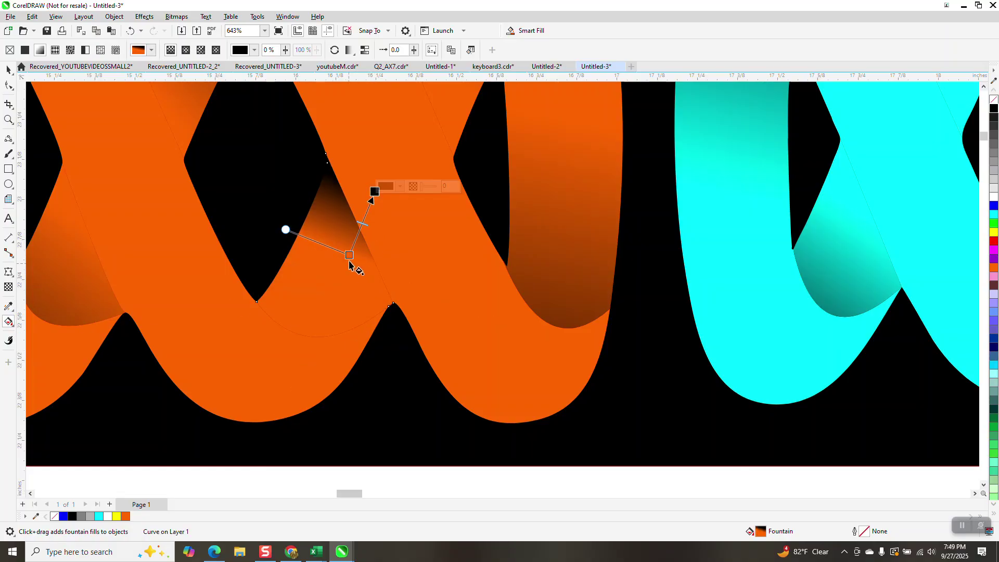
left_click_drag(350, 255, 286, 362)
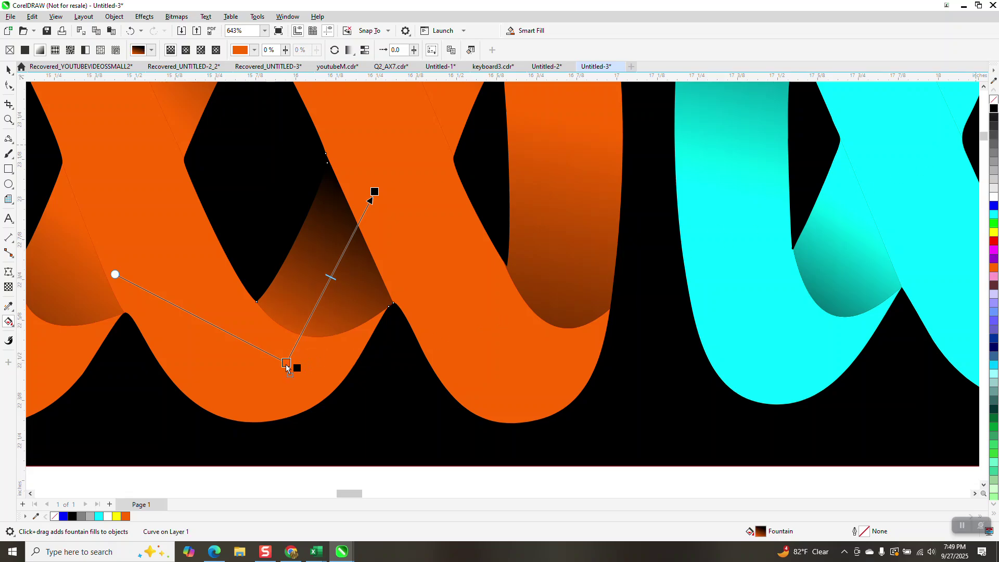
Make the fill's orange start black and add two orange color stops between its black ends
left_click_drag(285, 364, 286, 364)
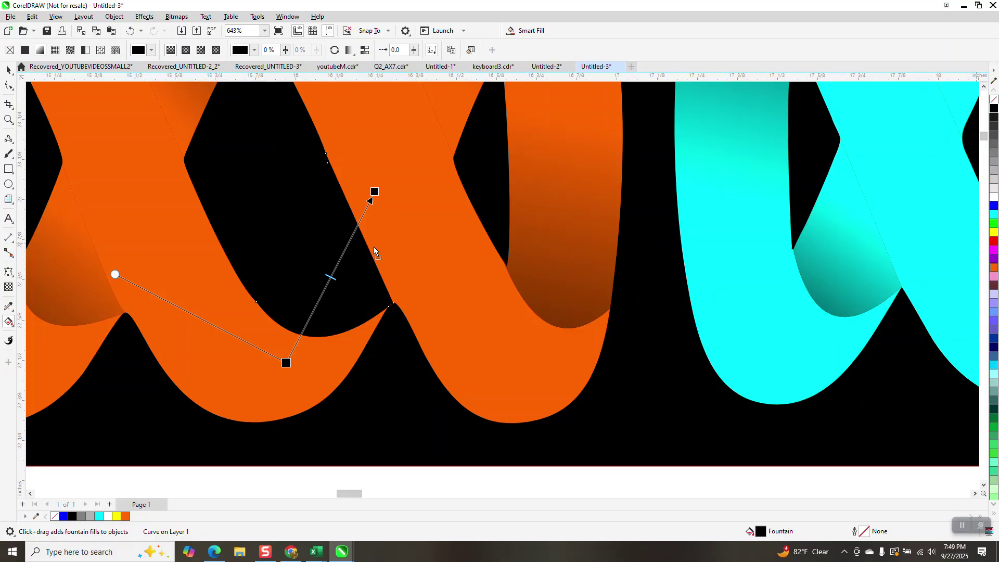
left_click_drag(353, 245, 352, 243)
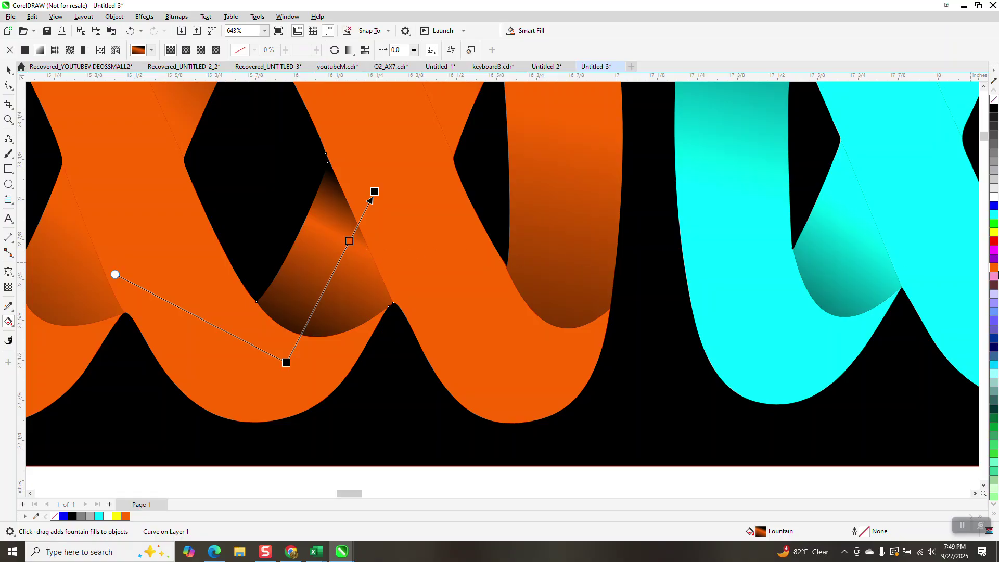
left_click_drag(505, 302, 319, 300)
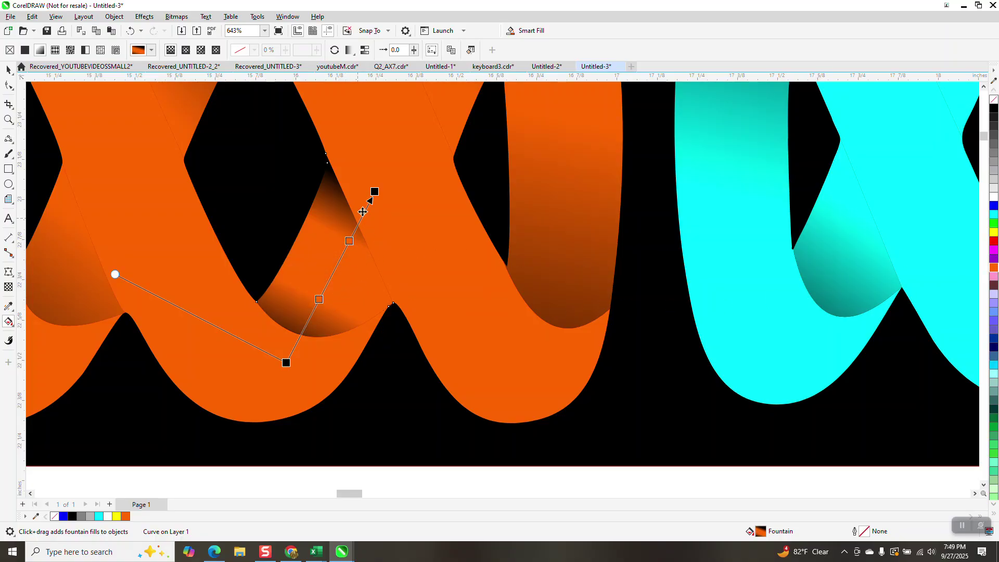
Shift the fill's upper black end down and to the right, and skew the gradient slightly to follow the segment's edges
left_click_drag(376, 192, 390, 227)
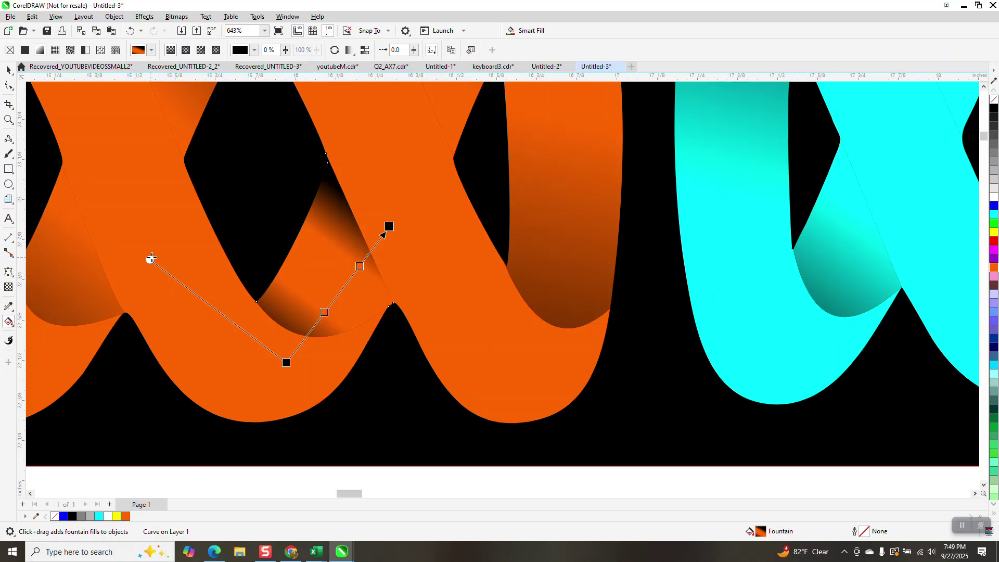
left_click_drag(151, 259, 165, 241)
scroll(323, 378, "down", 2)
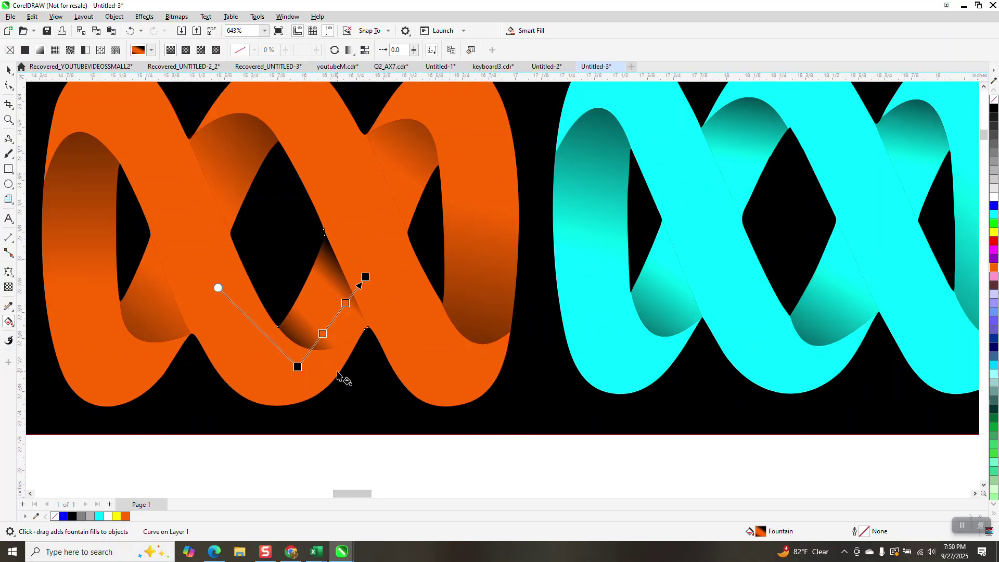
left_click(10, 74)
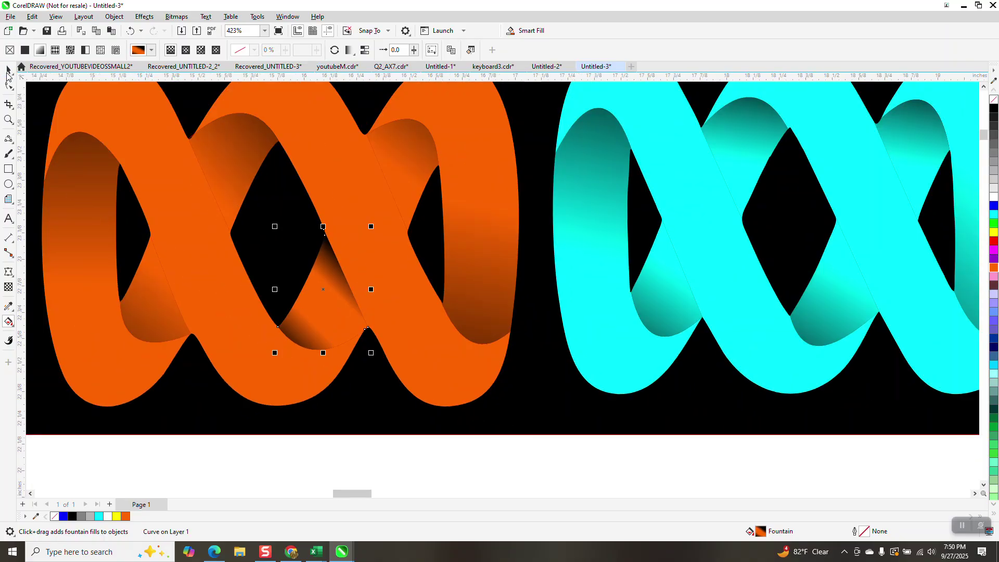
left_click(9, 308)
left_click(40, 318)
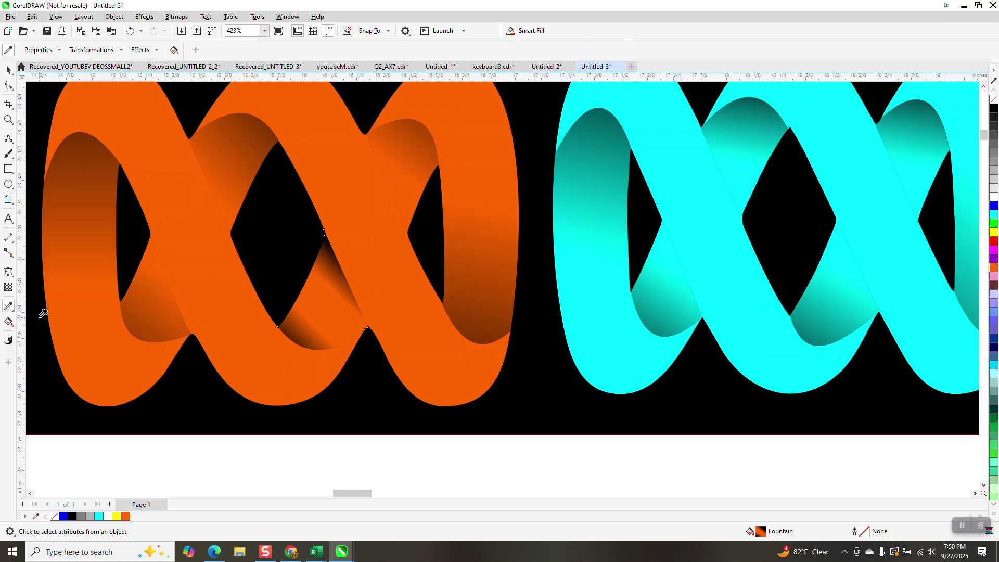
left_click(13, 310)
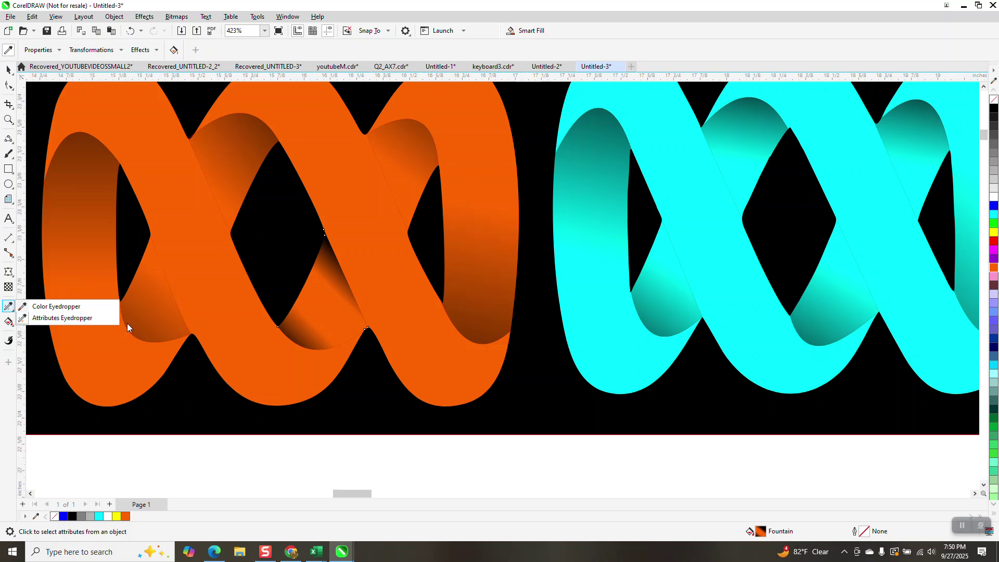
left_click(337, 311)
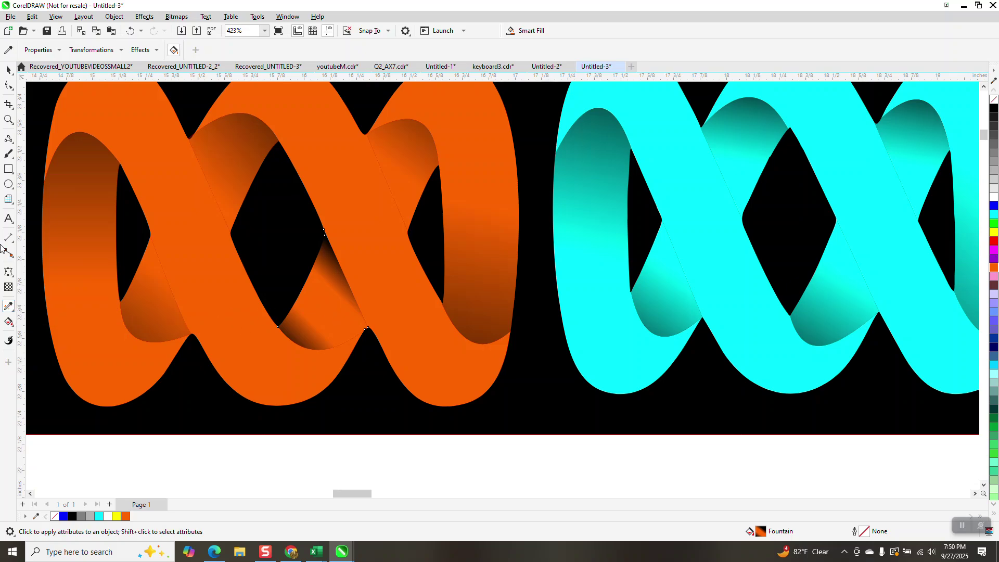
left_click(16, 312)
left_click(39, 320)
left_click(9, 70)
left_click(142, 476)
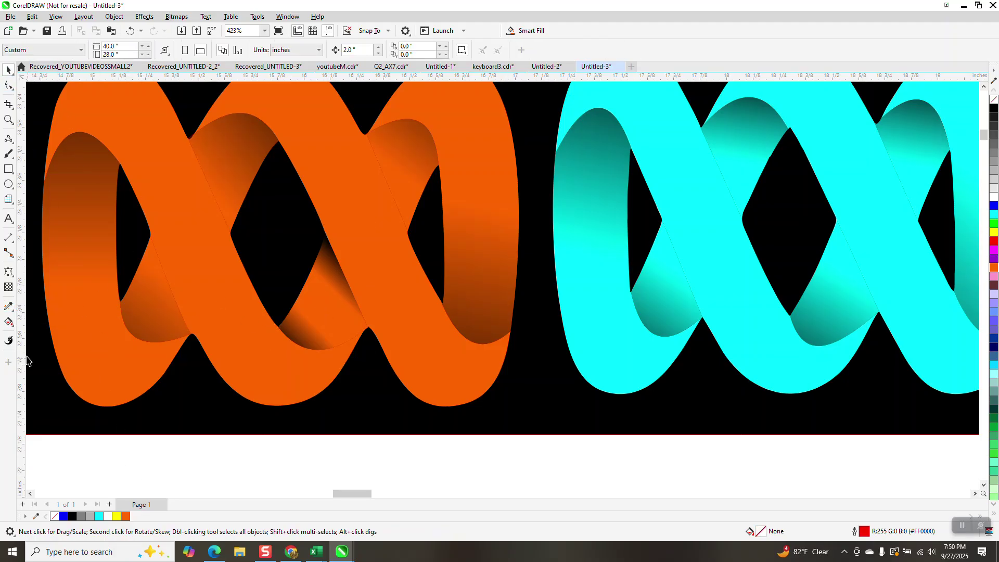
Copy the middle lower back segment's fill attributes to the orange coil's lower left back segment with the Attributes Eyedropper
left_click(12, 315)
left_click(46, 320)
left_click(326, 317)
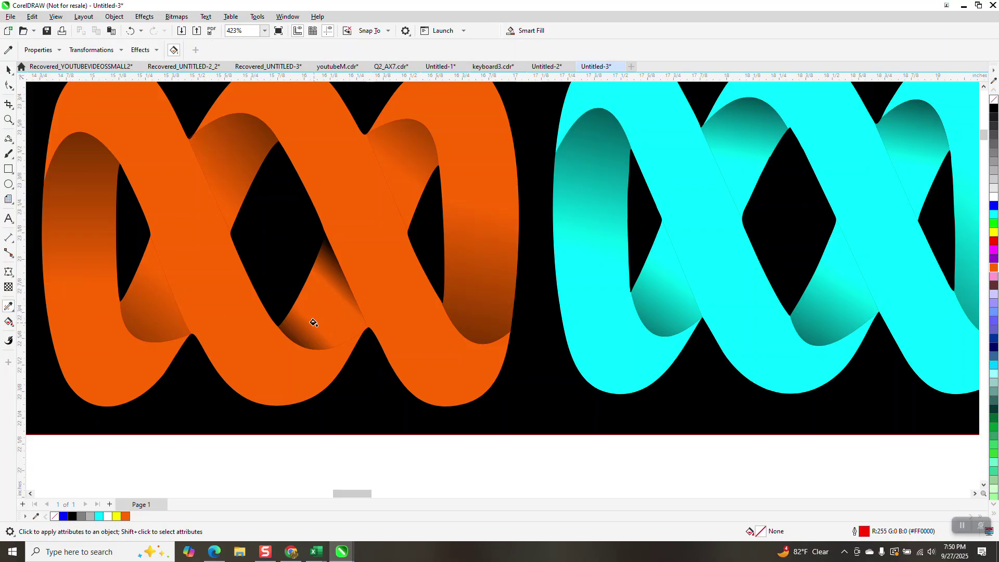
left_click(149, 306)
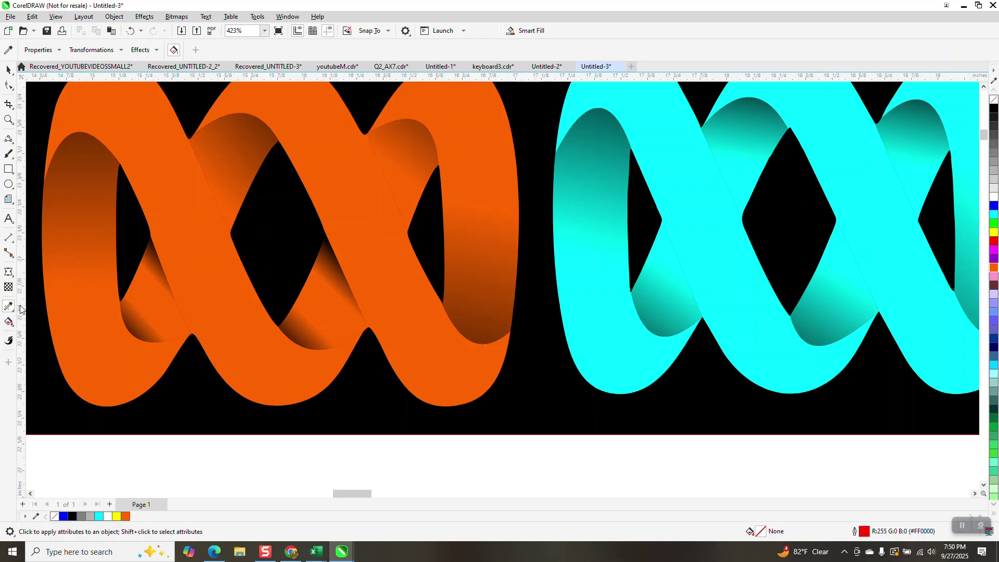
Fine-tune the copied fill on the lower left back segment by moving both black ends slightly outward and skewing the gradient
left_click(9, 323)
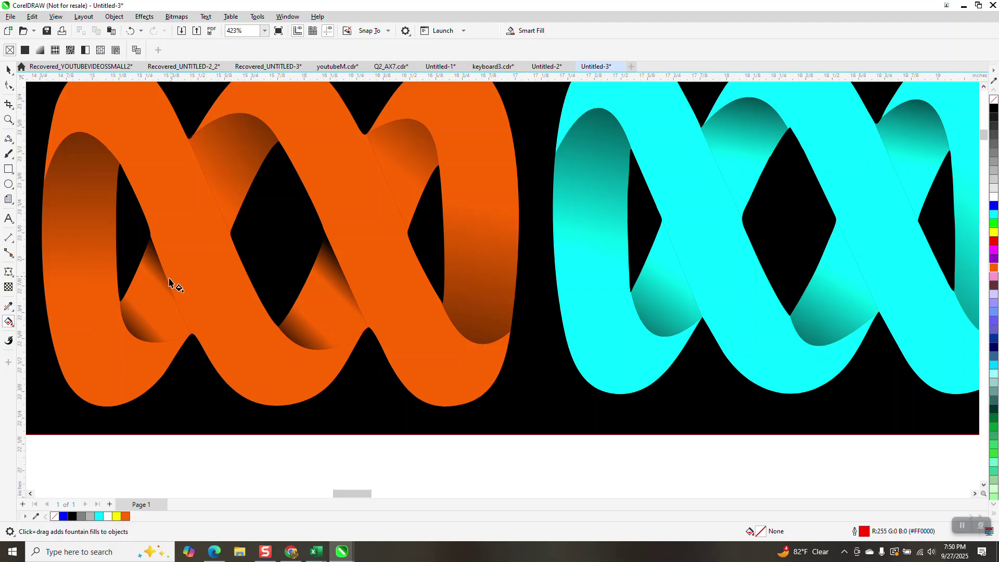
left_click(160, 307)
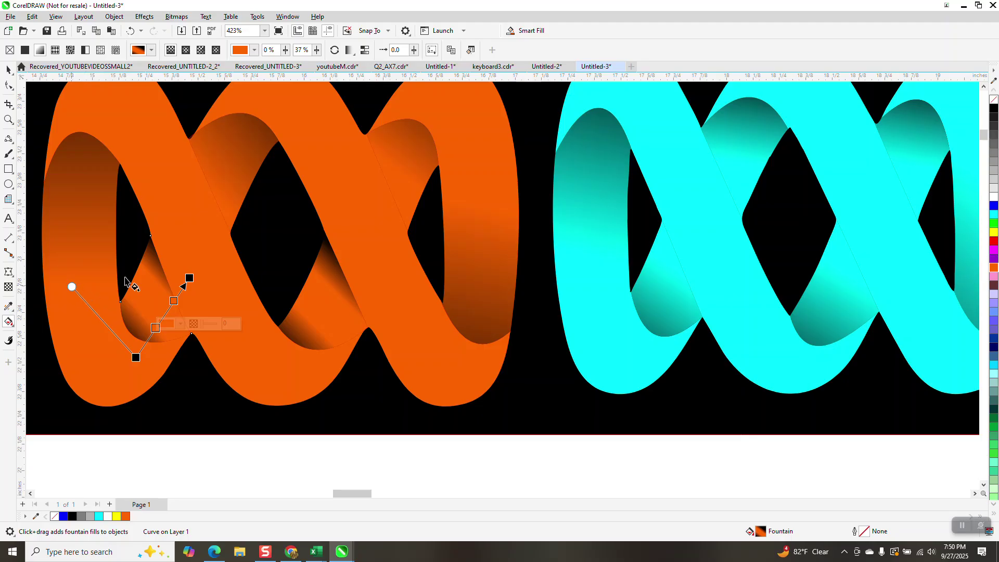
mouse_move(189, 278)
left_mouse_down()
mouse_move(200, 270)
mouse_move(192, 280)
left_mouse_up()
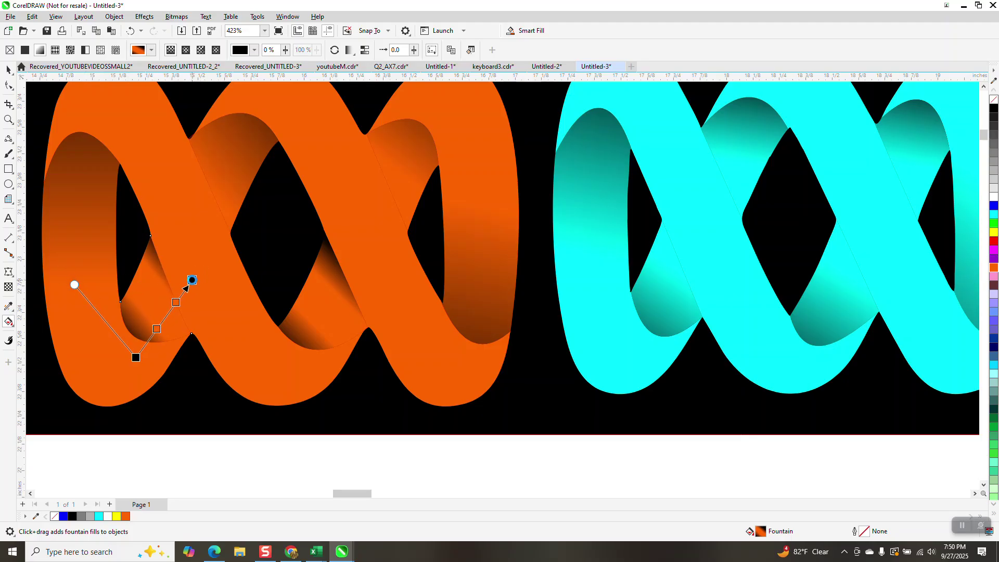
left_click(75, 283)
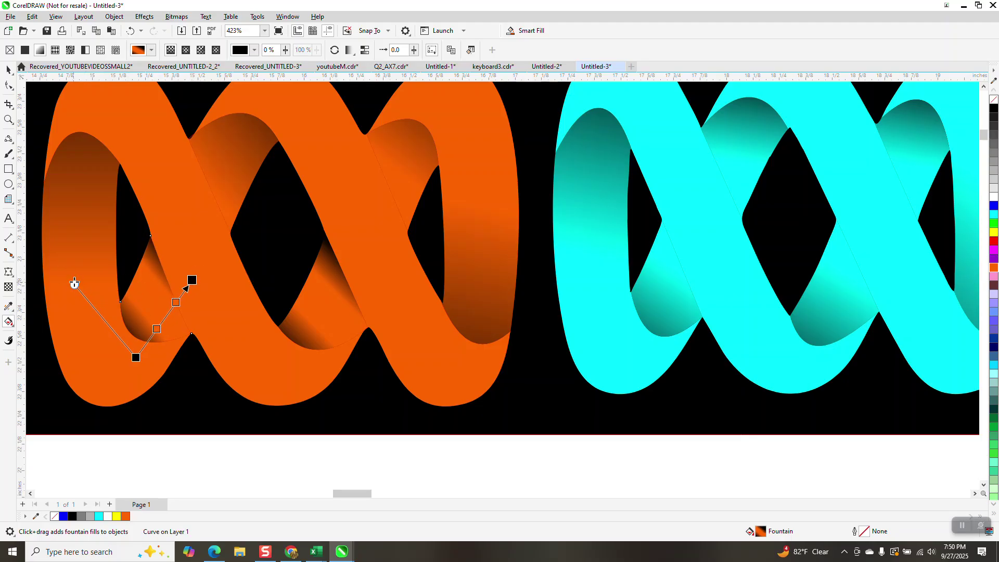
left_click_drag(75, 284, 76, 276)
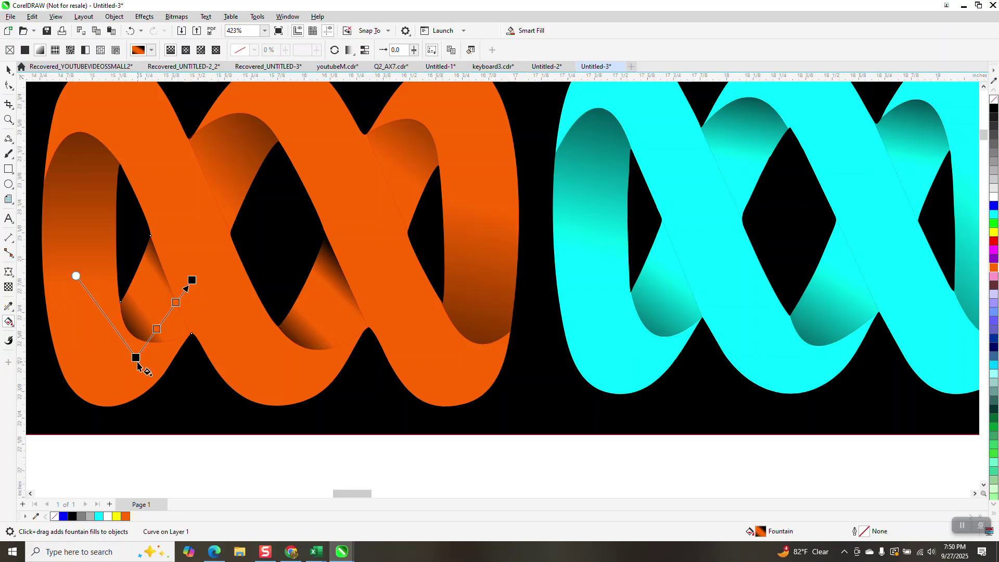
left_click_drag(136, 358, 128, 363)
scroll(188, 385, "down", 1)
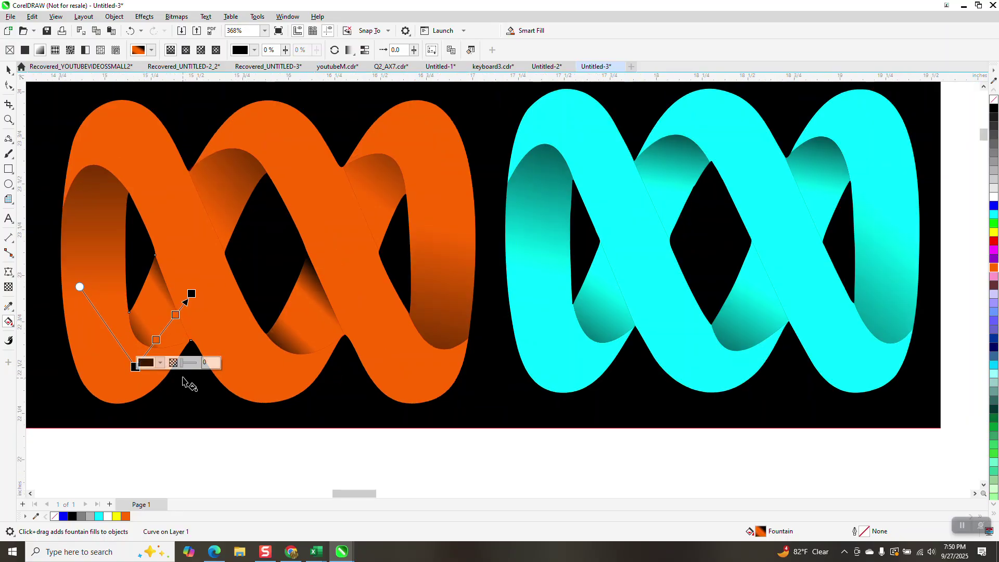
scroll(182, 377, "down", 2)
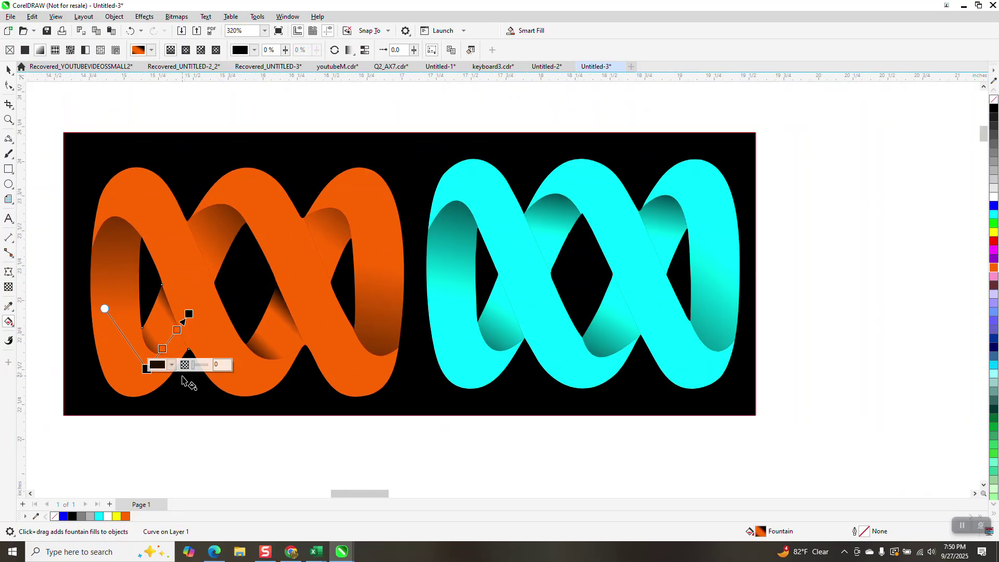
Reposition the orange-to-black fountain fill on the orange coil's upper right back segment to darken its upper end, and deselect it
left_click(327, 237)
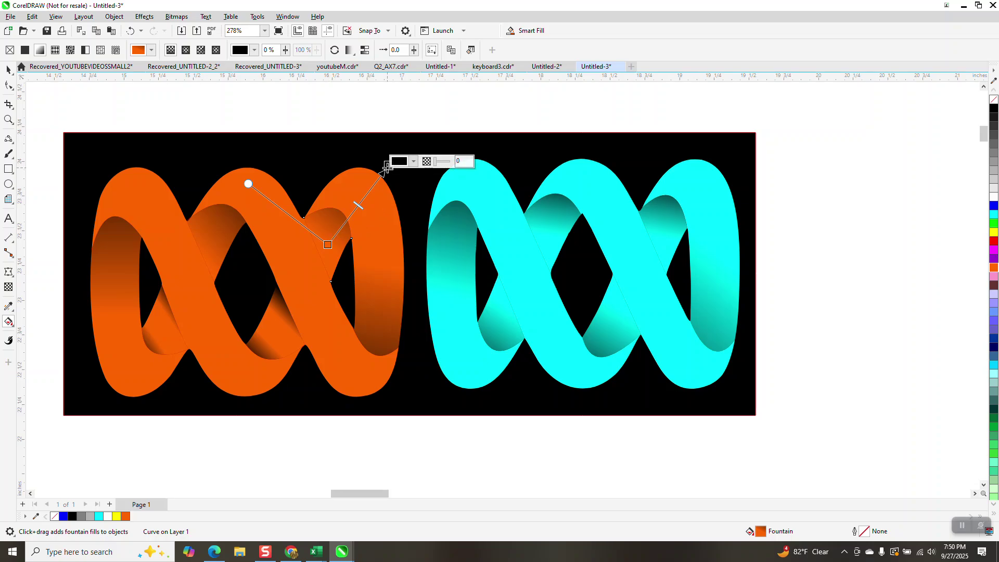
left_click_drag(387, 166, 359, 200)
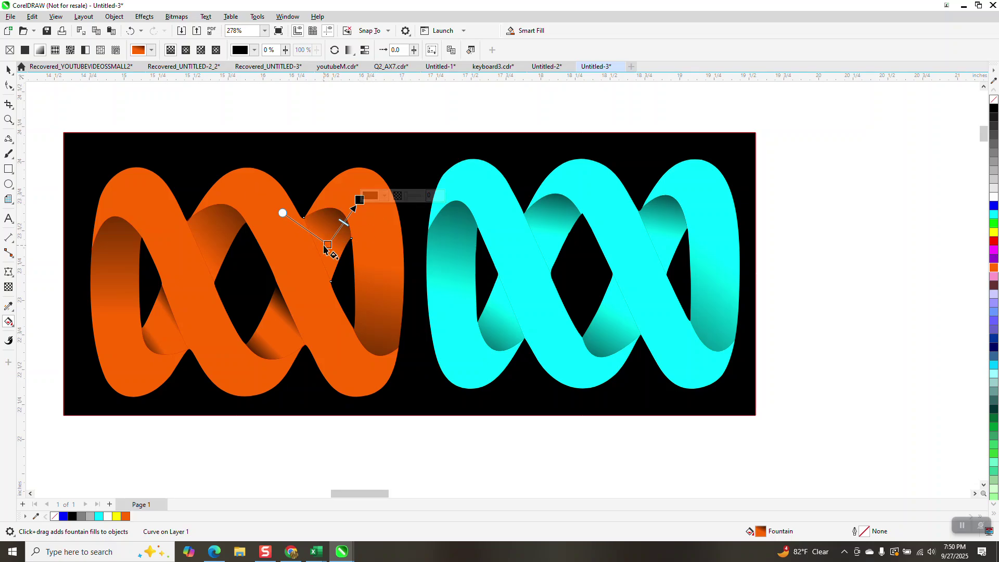
left_click_drag(324, 249, 318, 263)
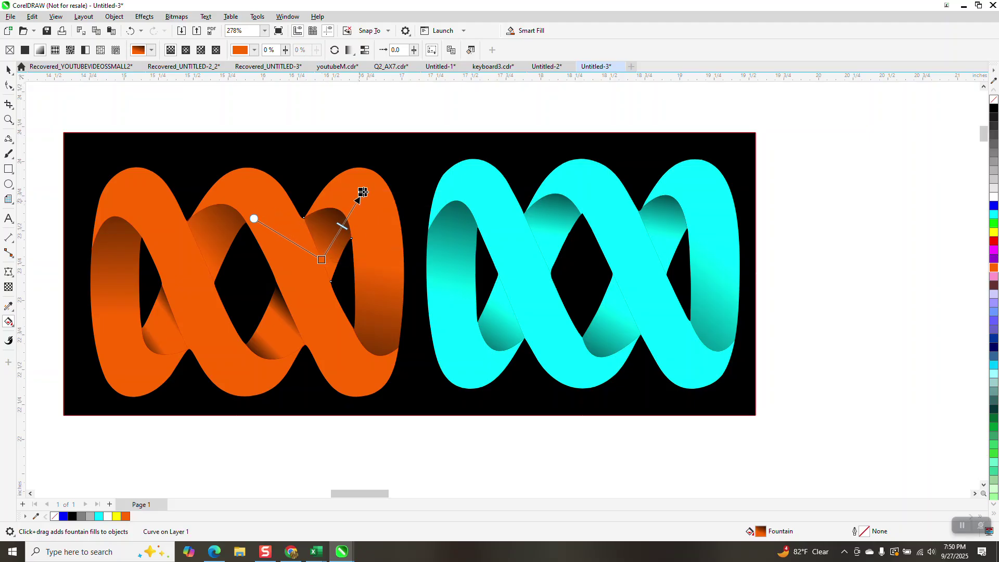
left_click_drag(363, 192, 366, 186)
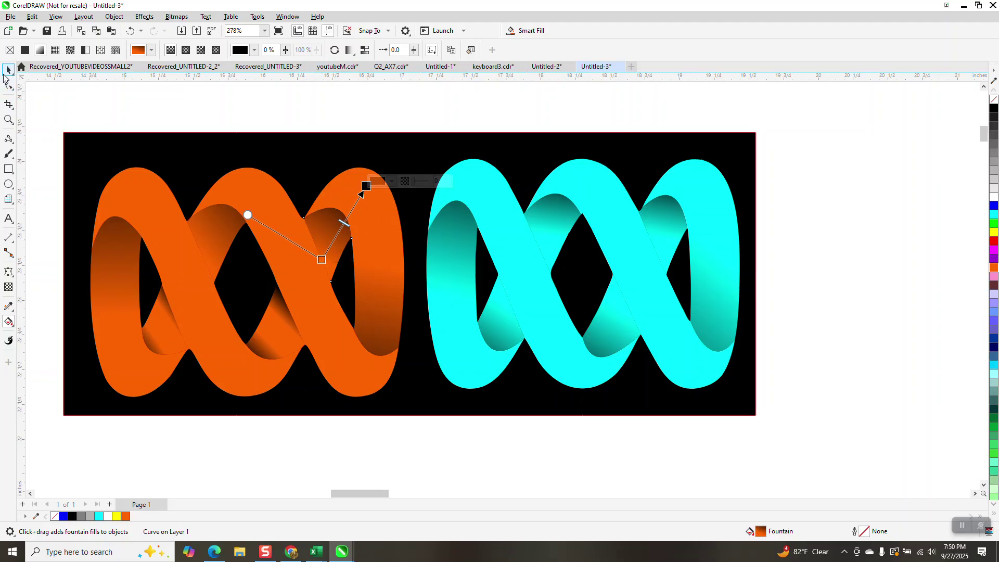
left_click(8, 69)
scroll(268, 196, "down", 1)
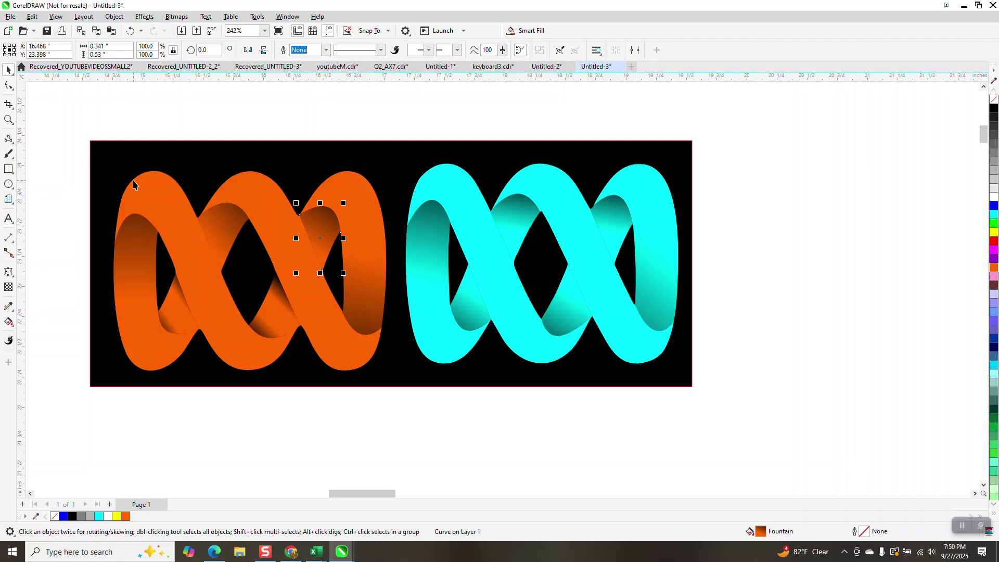
left_click(320, 120)
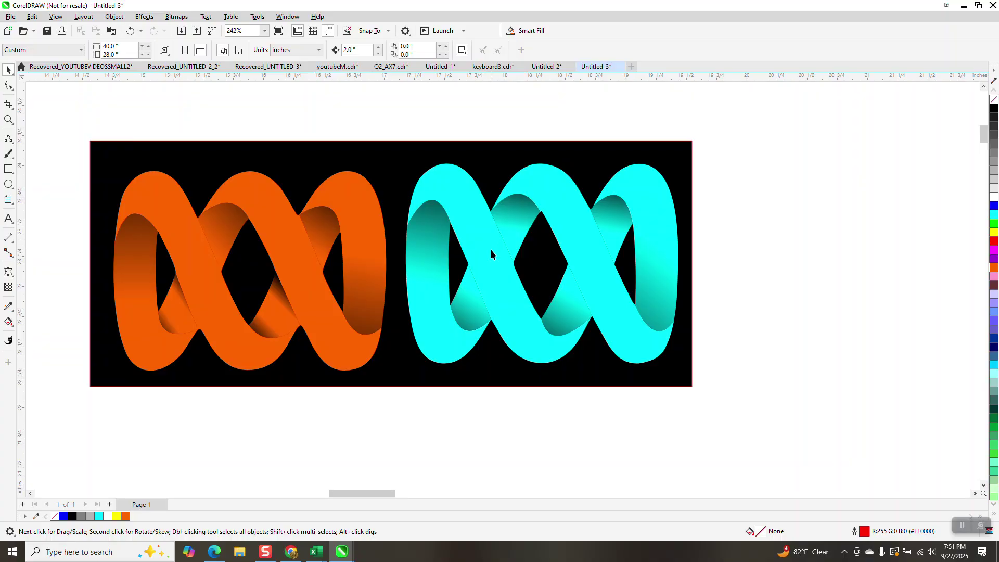
Give the cyan coil group a black outline, trying a 3.0 pt width before settling on 1.5 pt, and deselect it
left_click_drag(390, 117, 700, 390)
right_click(994, 110)
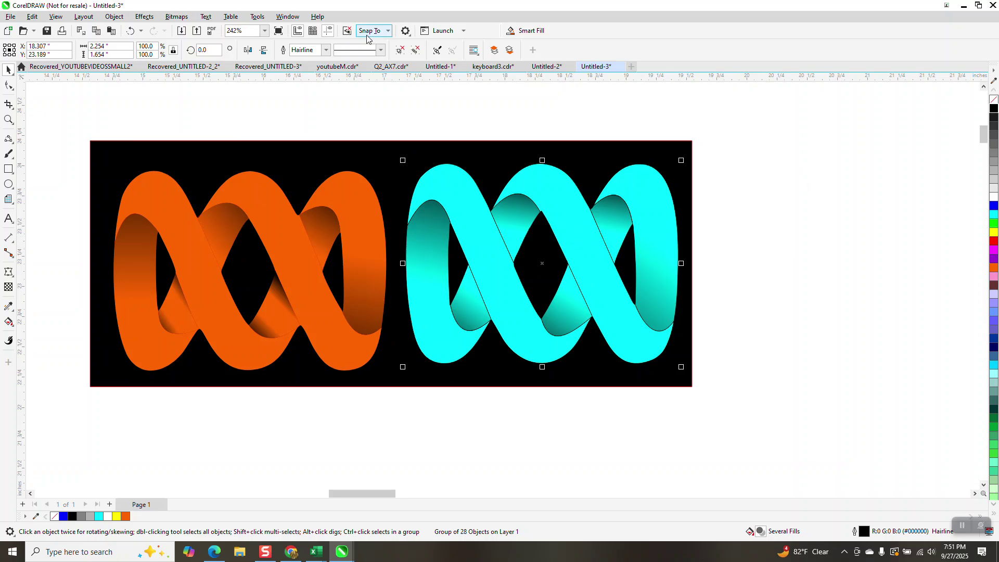
left_click(326, 50)
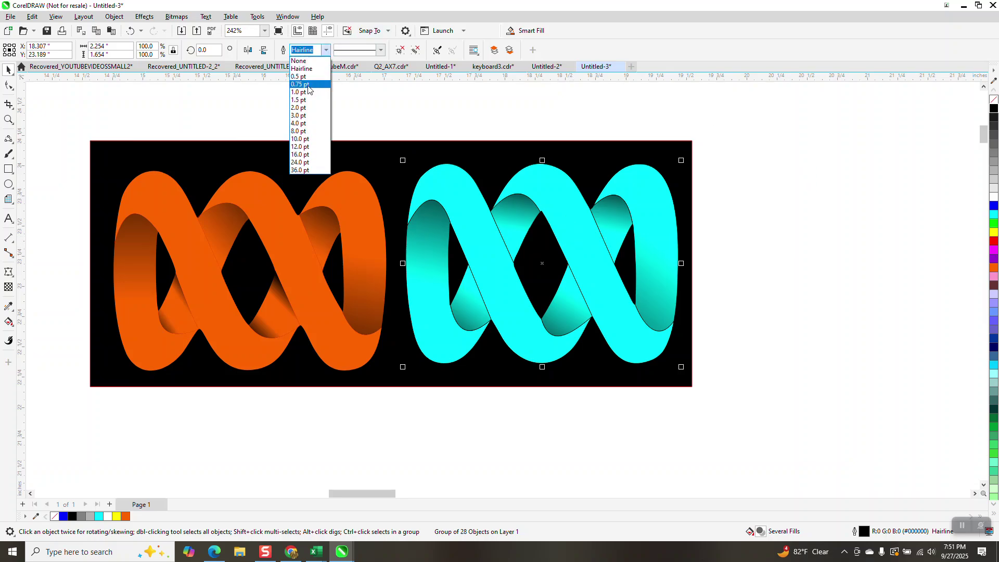
left_click(302, 116)
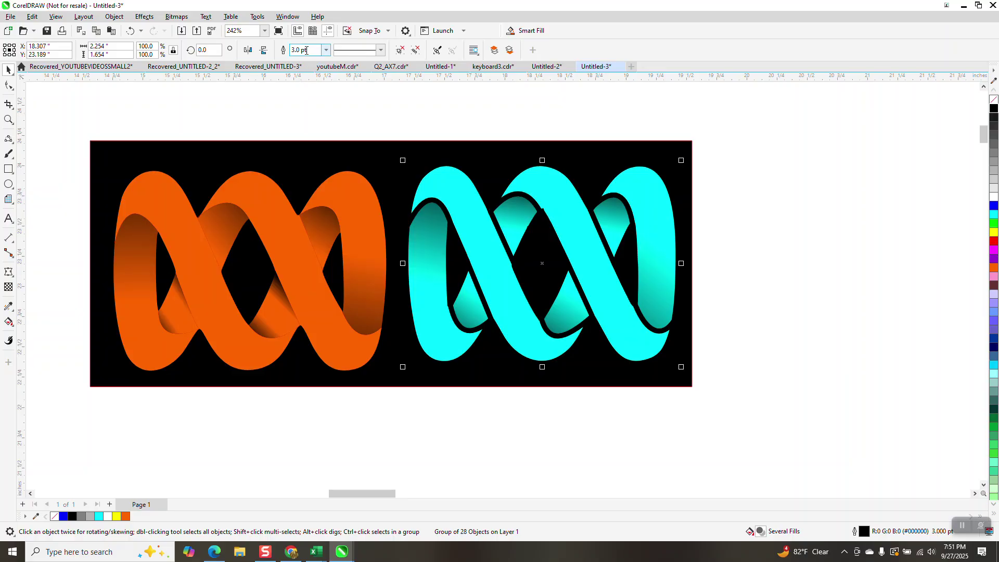
left_click(326, 50)
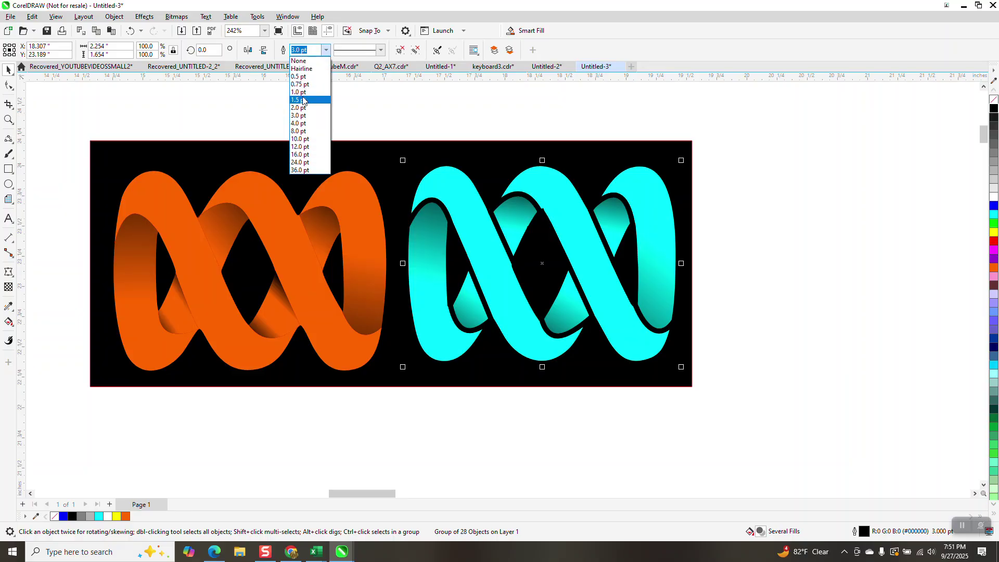
left_click(302, 101)
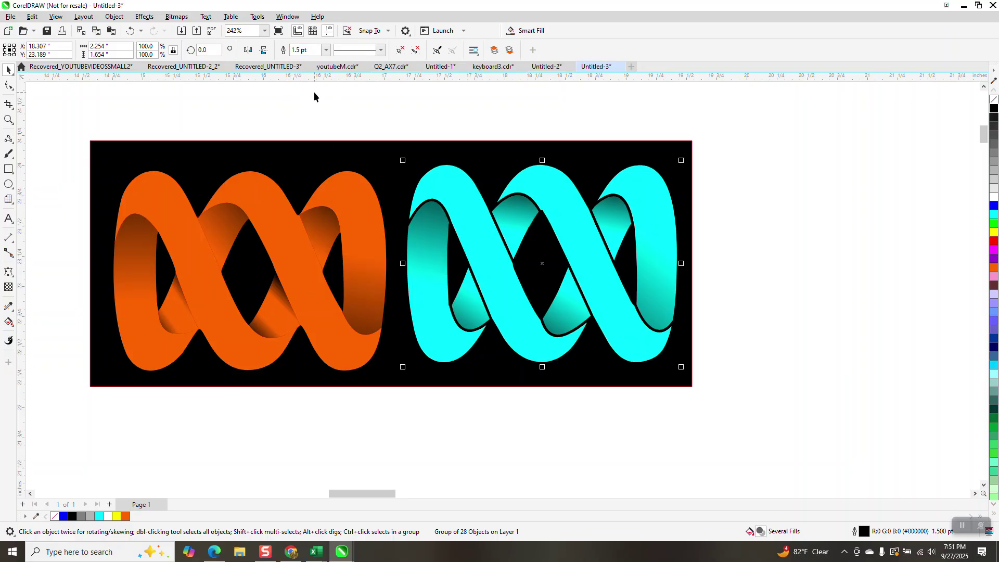
left_click(391, 127)
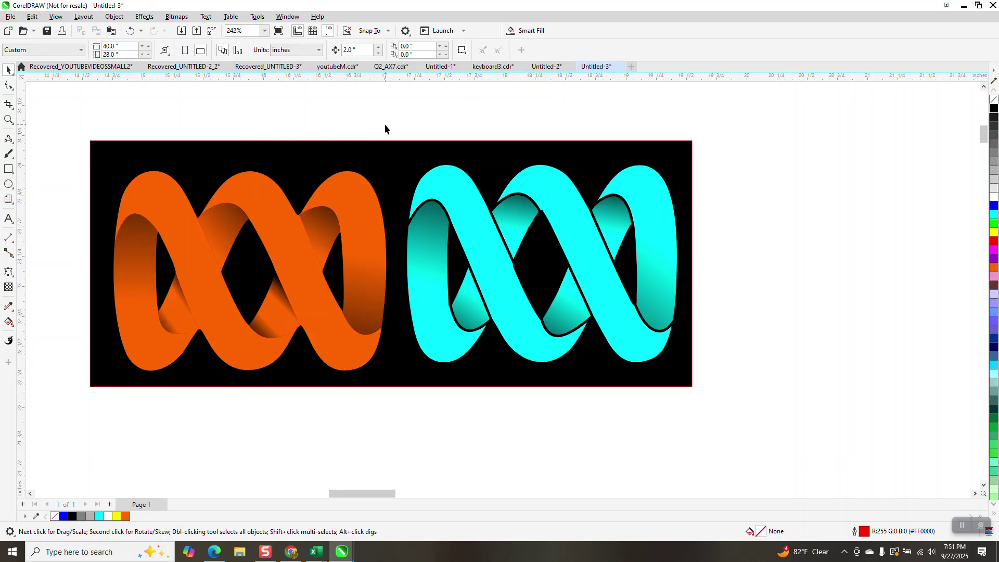